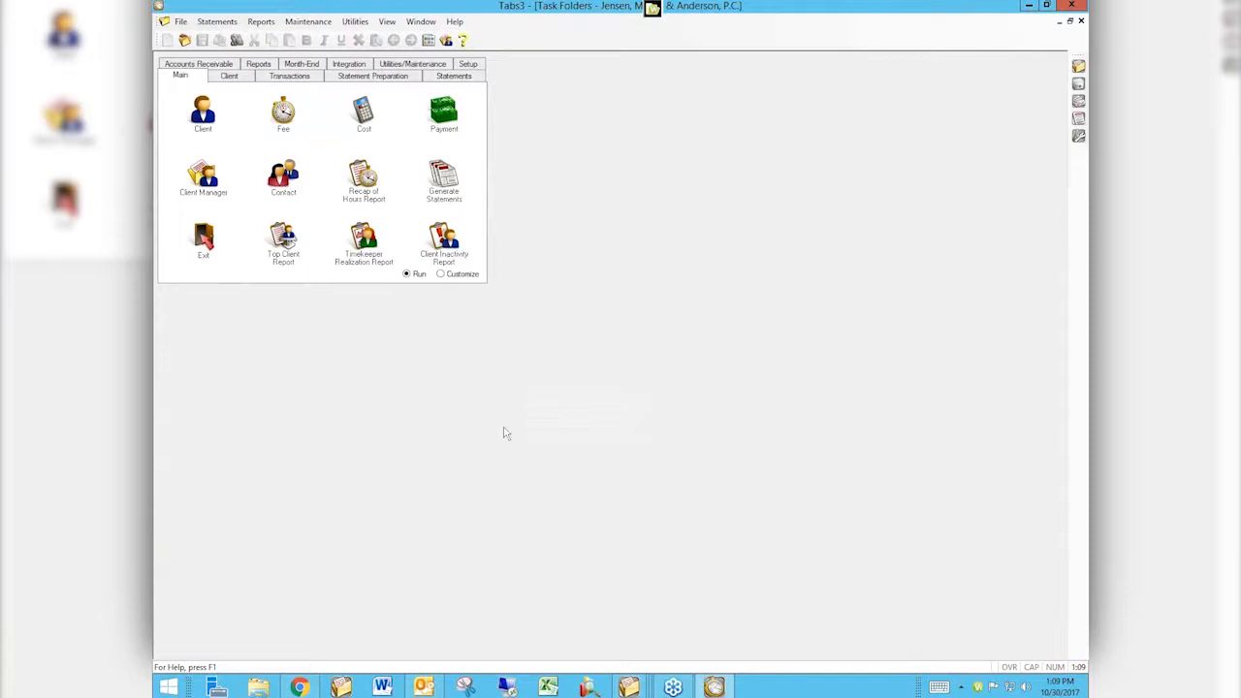
Open the Client Manager and look up a client by name search, choosing the Employment Contract matter.
{"action": "left_click", "coordinate": [208, 181]}
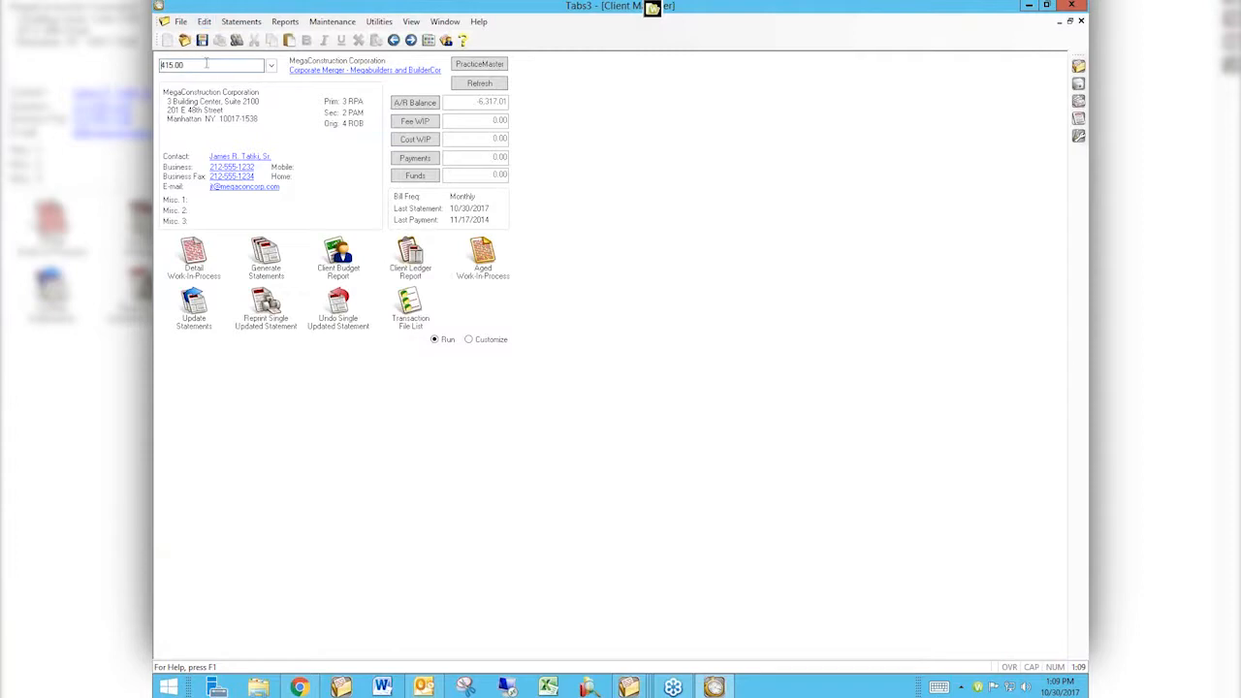
{"action": "left_click_drag", "start_coordinate": [197, 64], "coordinate": [156, 61]}
{"action": "type", "text": "megan"}
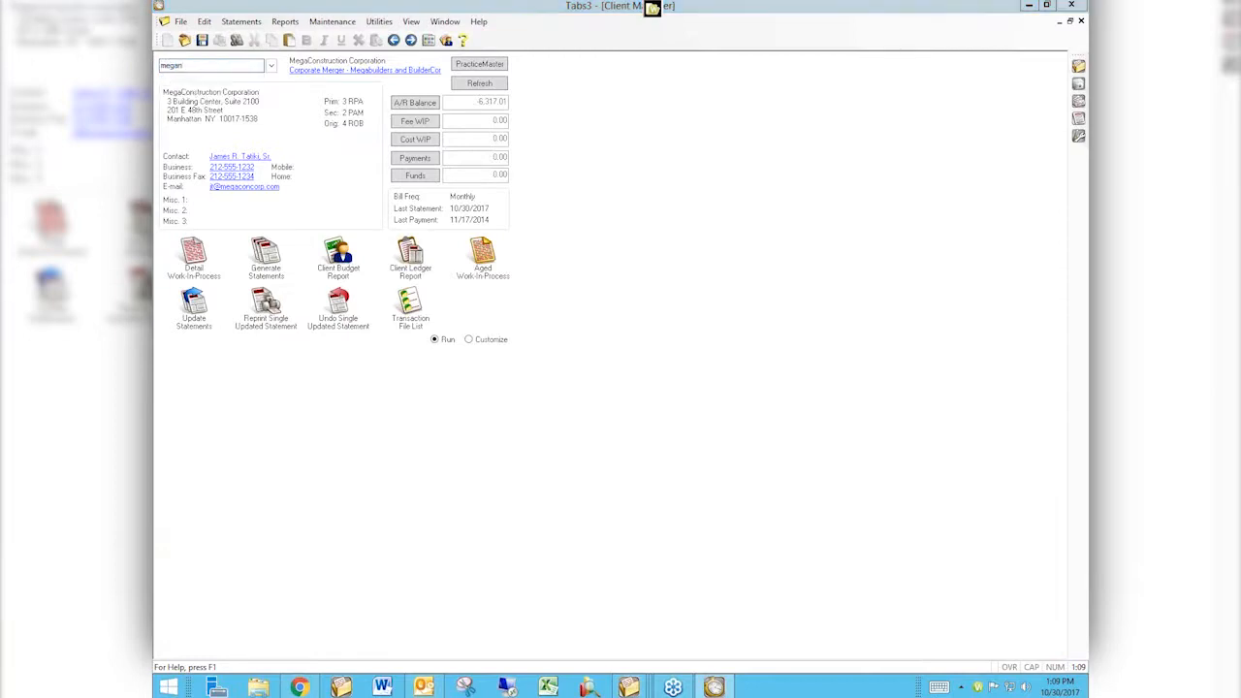
{"action": "key", "text": "Tab"}
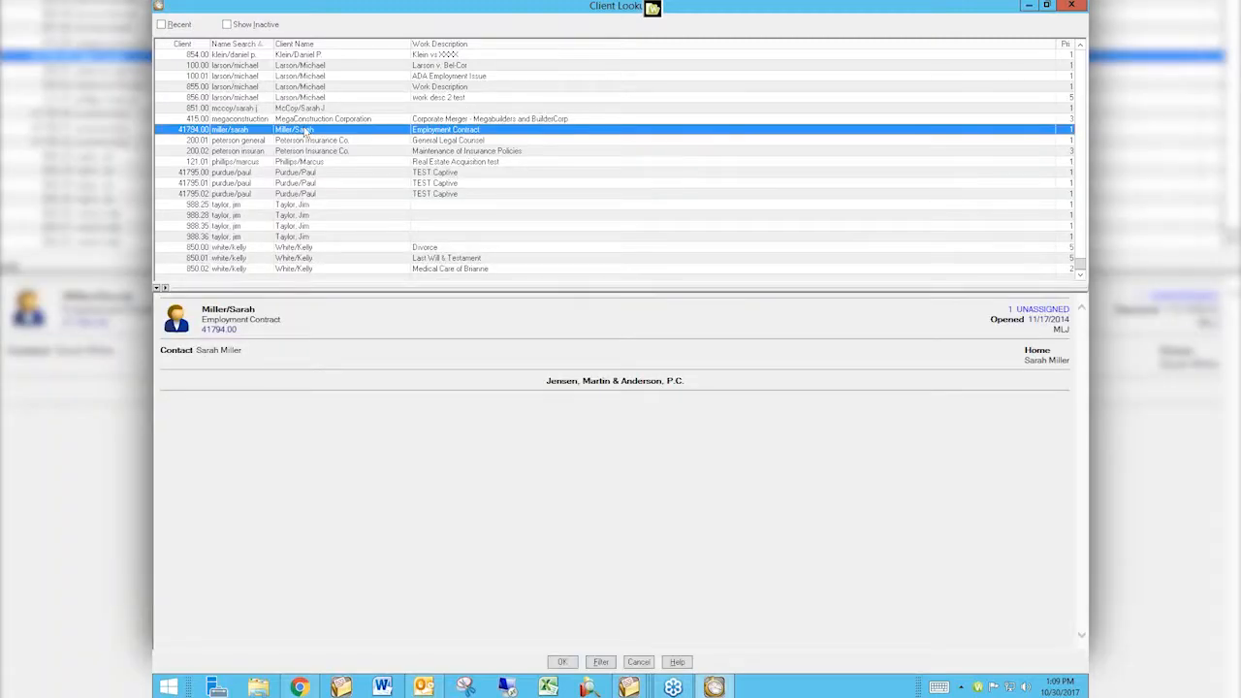
{"action": "double_click", "coordinate": [307, 130]}
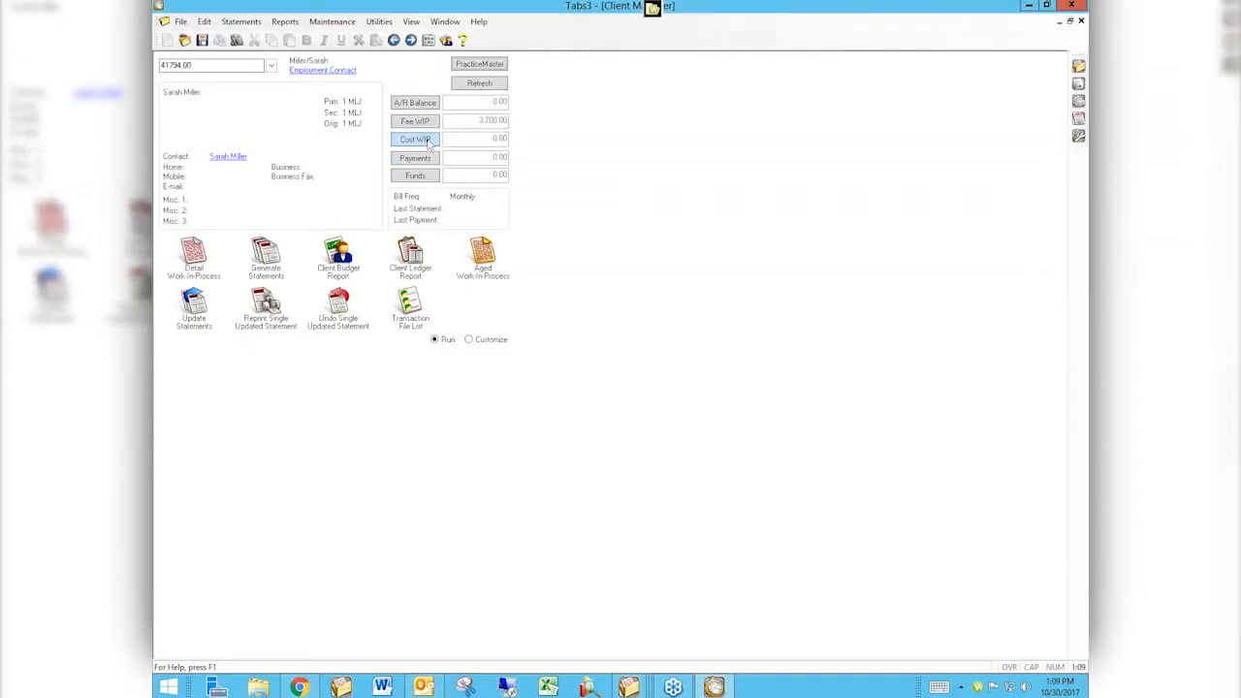
Step forward through the next client records, then load client 415.00.
{"action": "left_click", "coordinate": [411, 40]}
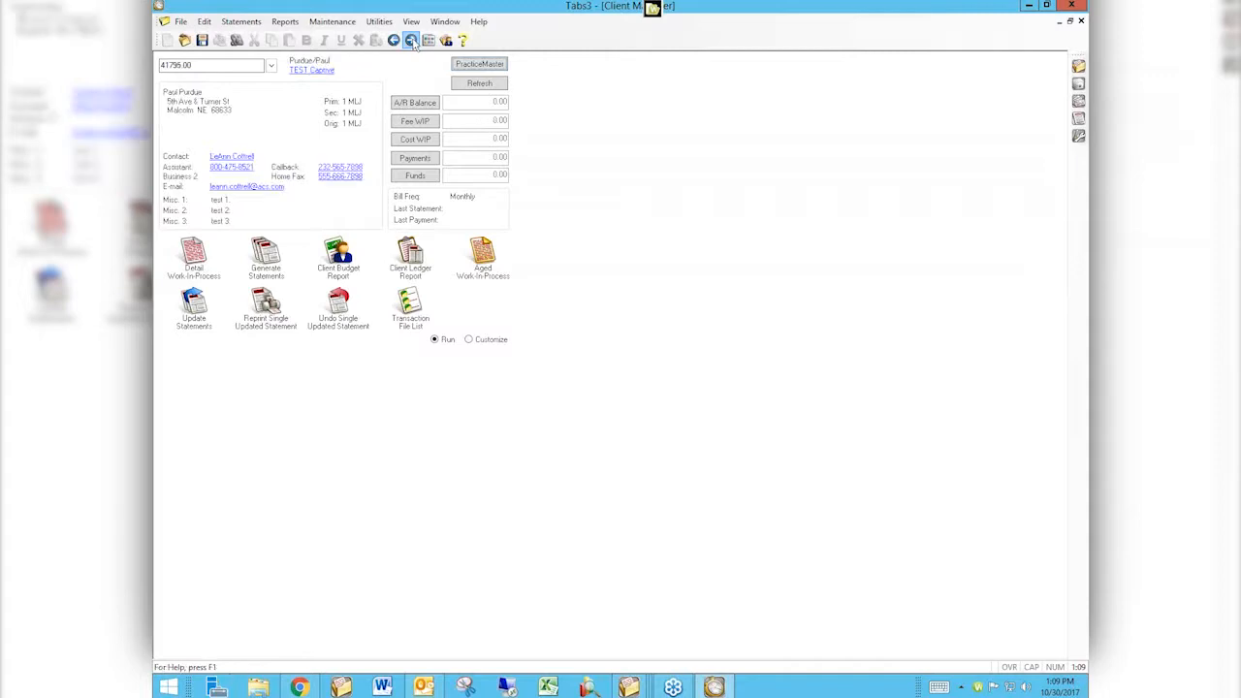
{"action": "left_click", "coordinate": [411, 40]}
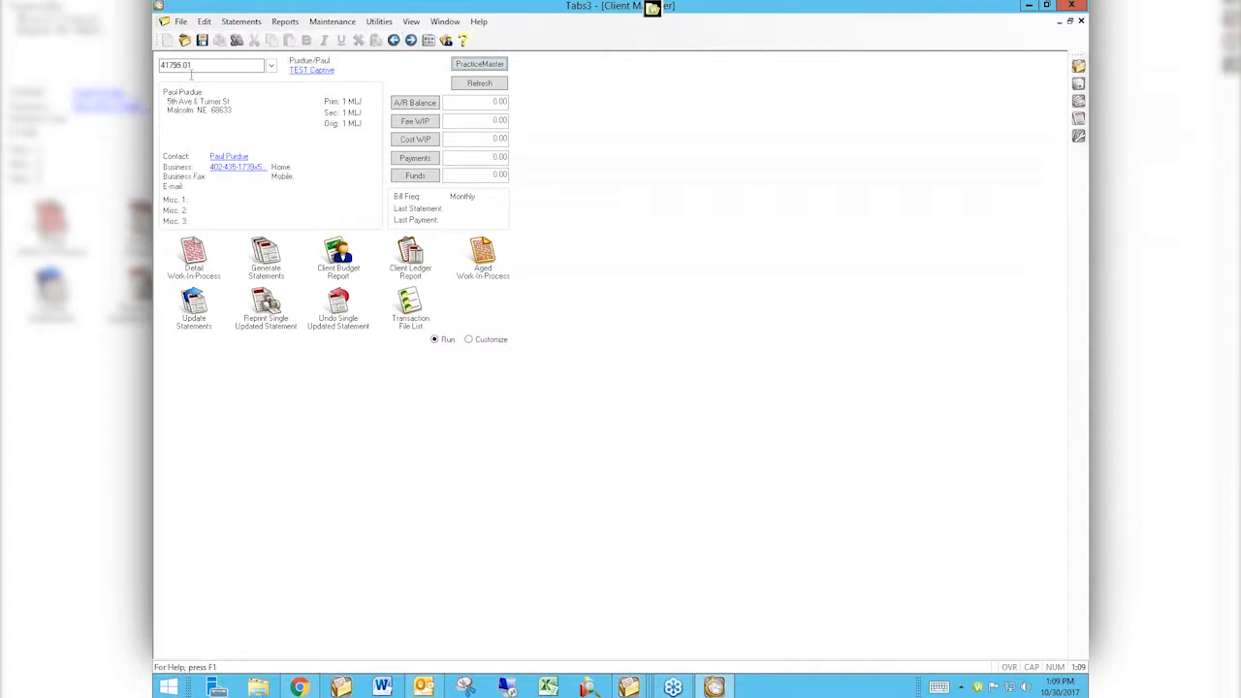
{"action": "type", "text": "415"}
{"action": "key", "text": "Return"}
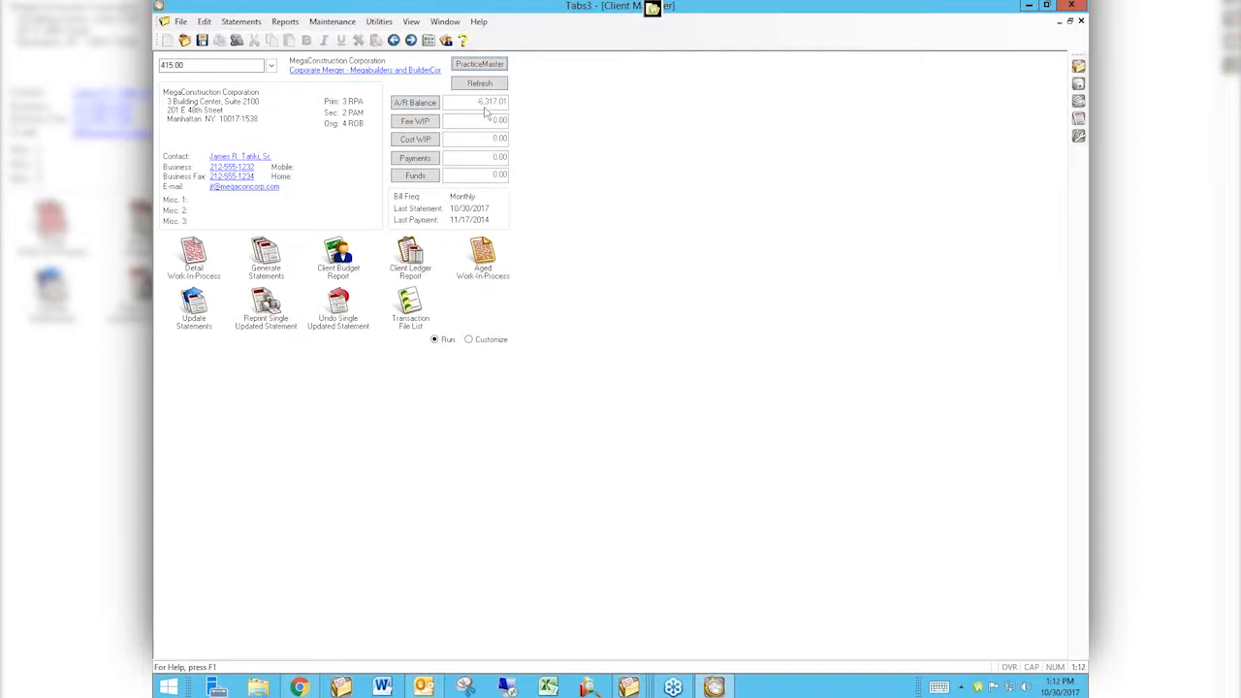
Open the Payment Adjustment utility, declining the suggested HotBackup.
{"action": "left_click", "coordinate": [332, 23]}
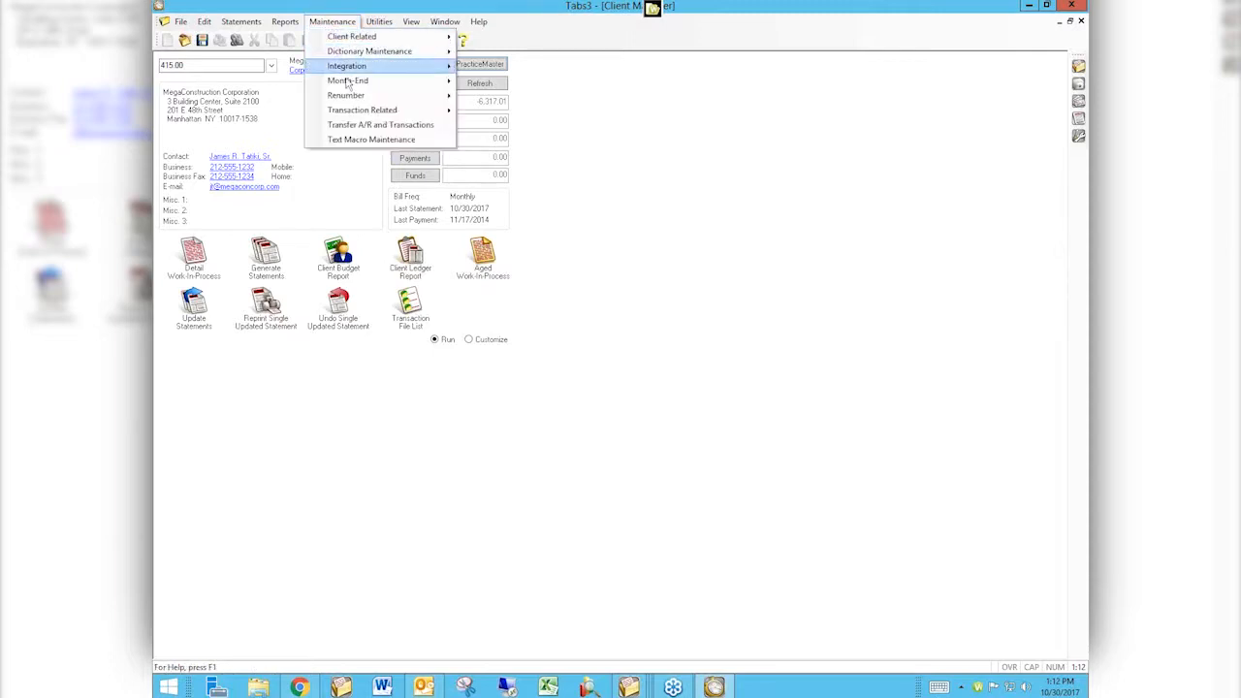
{"action": "mouse_move", "coordinate": [361, 113]}
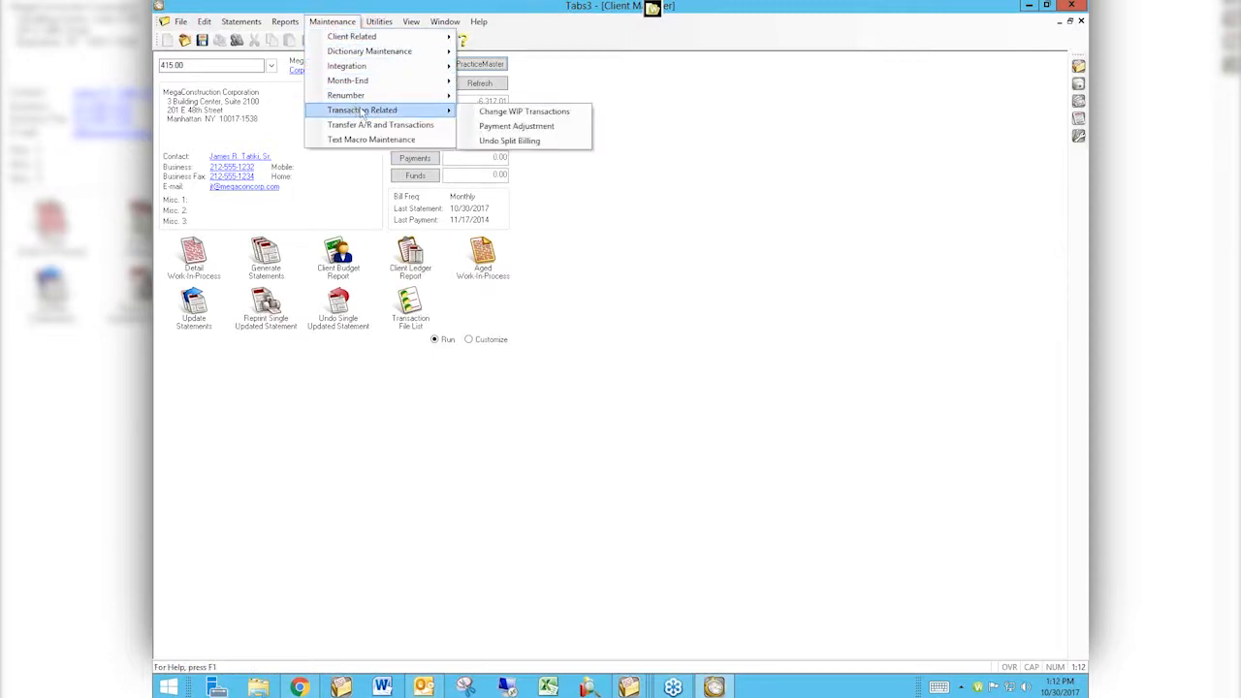
{"action": "left_click", "coordinate": [500, 130]}
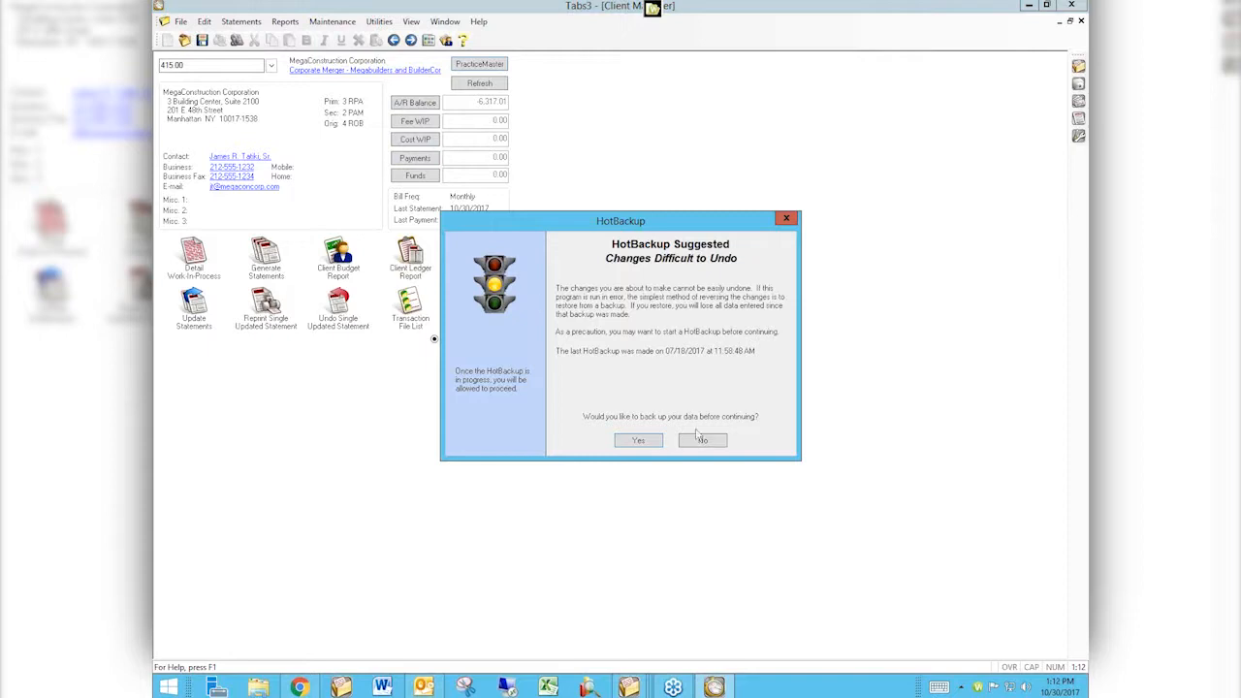
{"action": "left_click", "coordinate": [703, 442]}
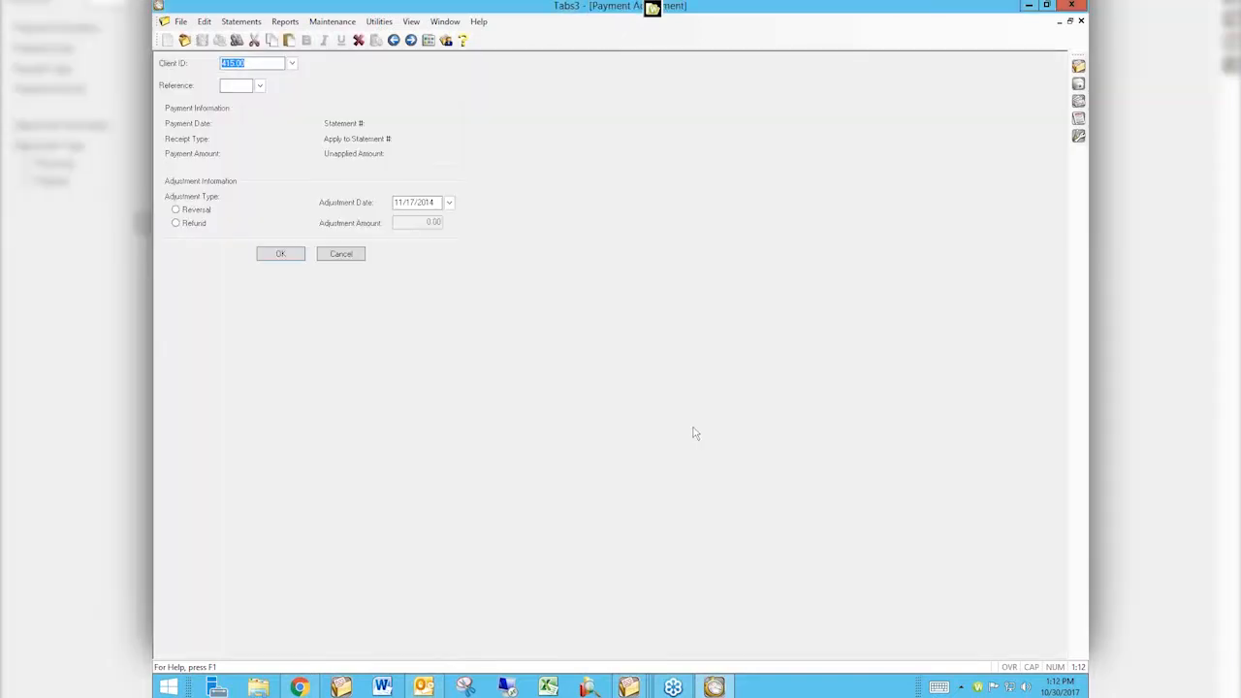
Select client 415.00 and pick payment reference 26 from the payment ledger lookup.
{"action": "type", "text": "41"}
{"action": "key", "text": "Tab"}
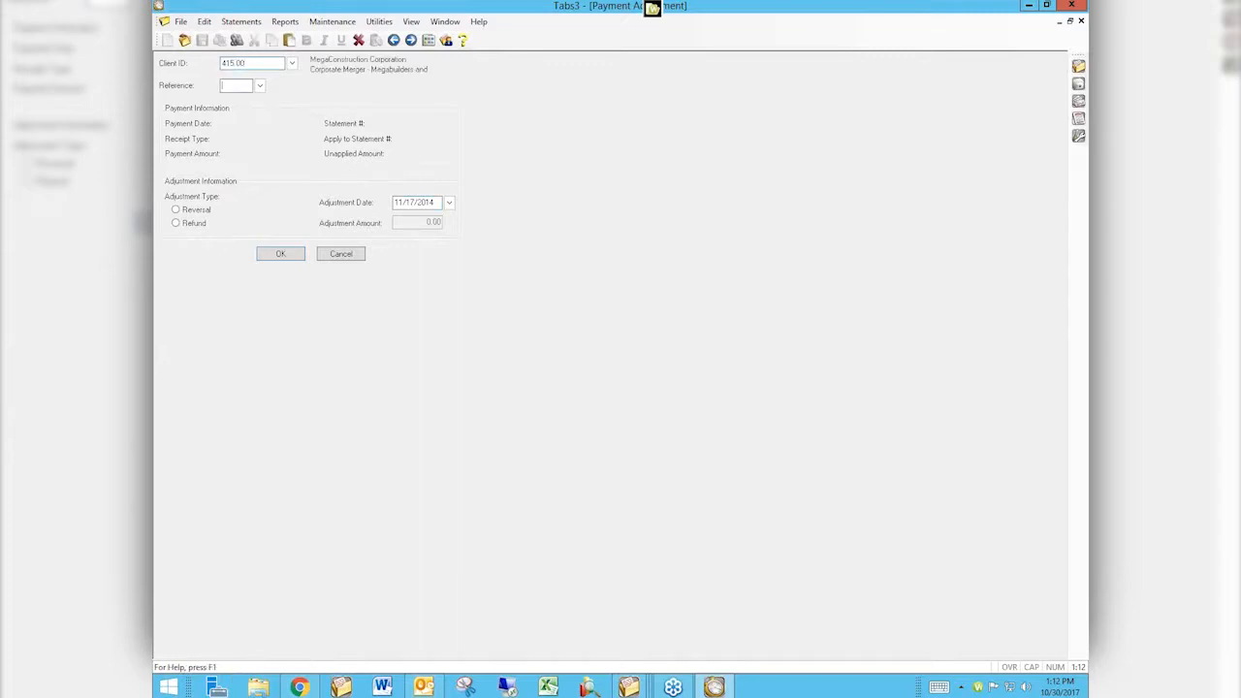
{"action": "left_click", "coordinate": [260, 87]}
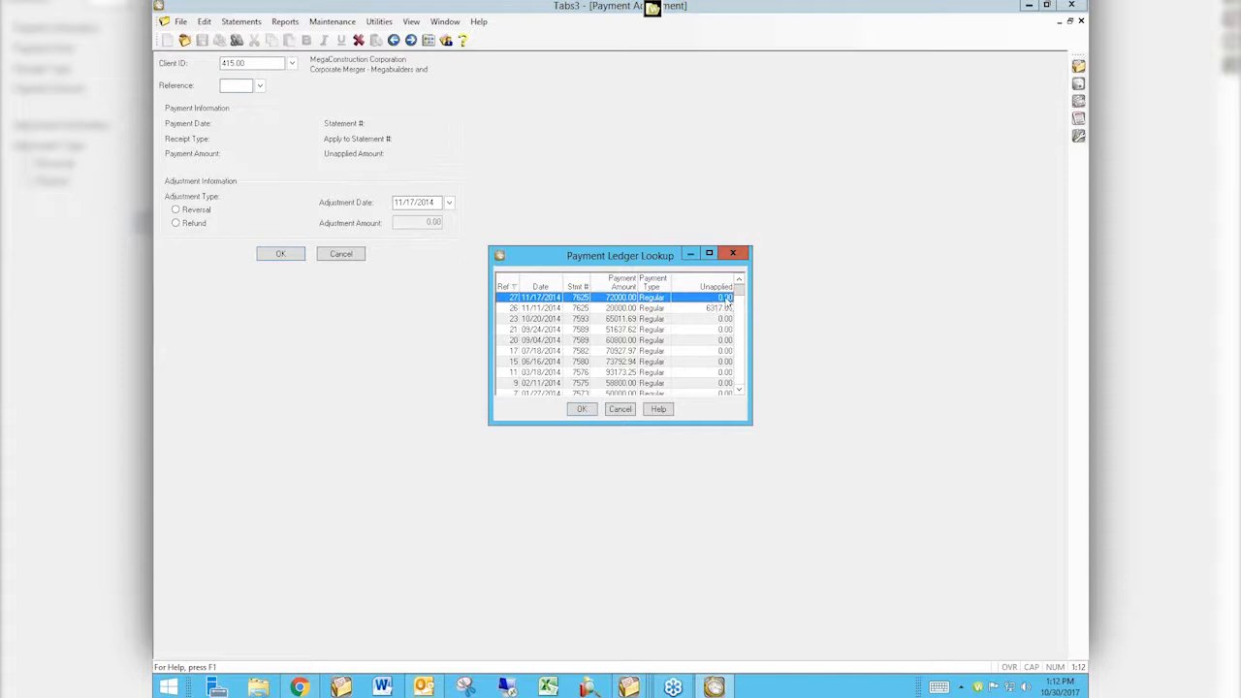
{"action": "left_click", "coordinate": [629, 309]}
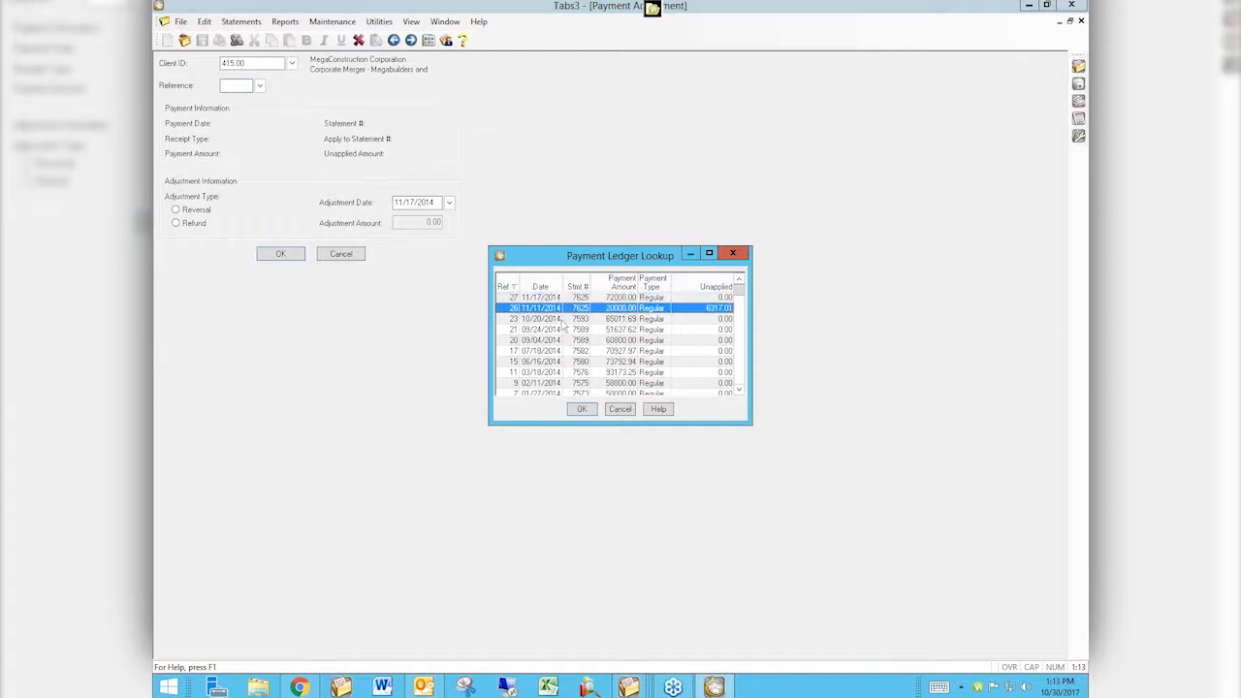
{"action": "left_click", "coordinate": [580, 410]}
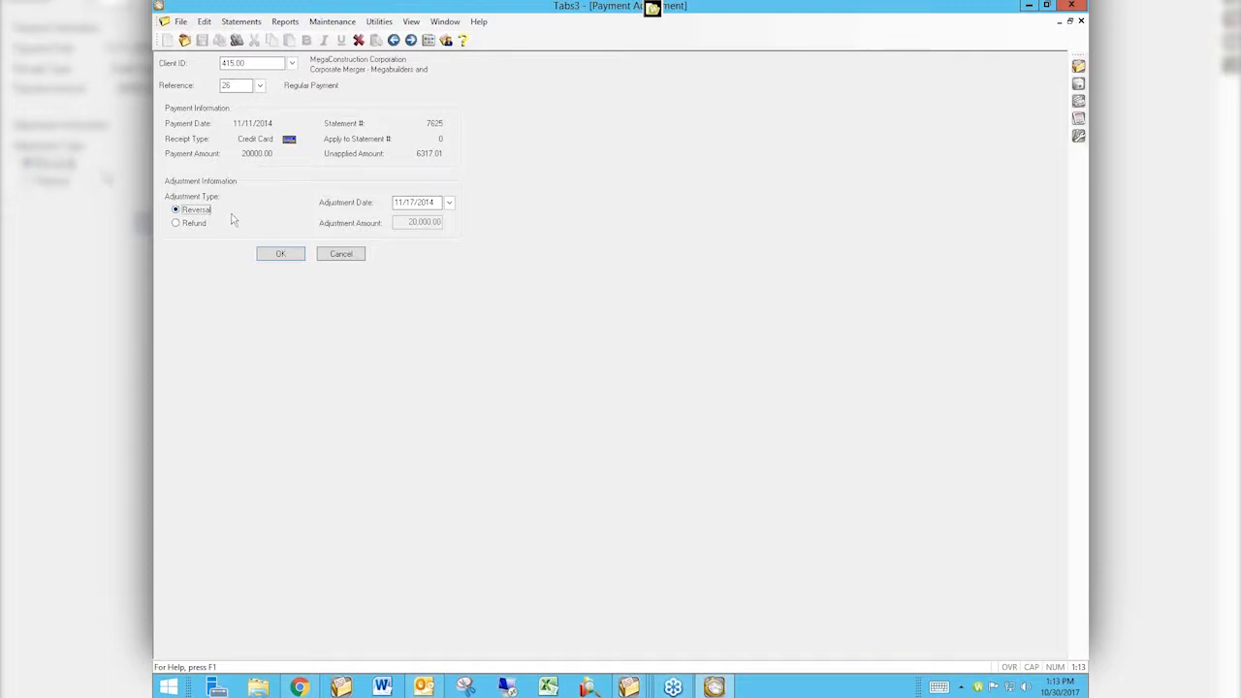
Set the adjustment type to Refund with an adjustment amount of 6317 and confirm the adjustment.
{"action": "left_click", "coordinate": [441, 202]}
{"action": "double_click", "coordinate": [441, 202]}
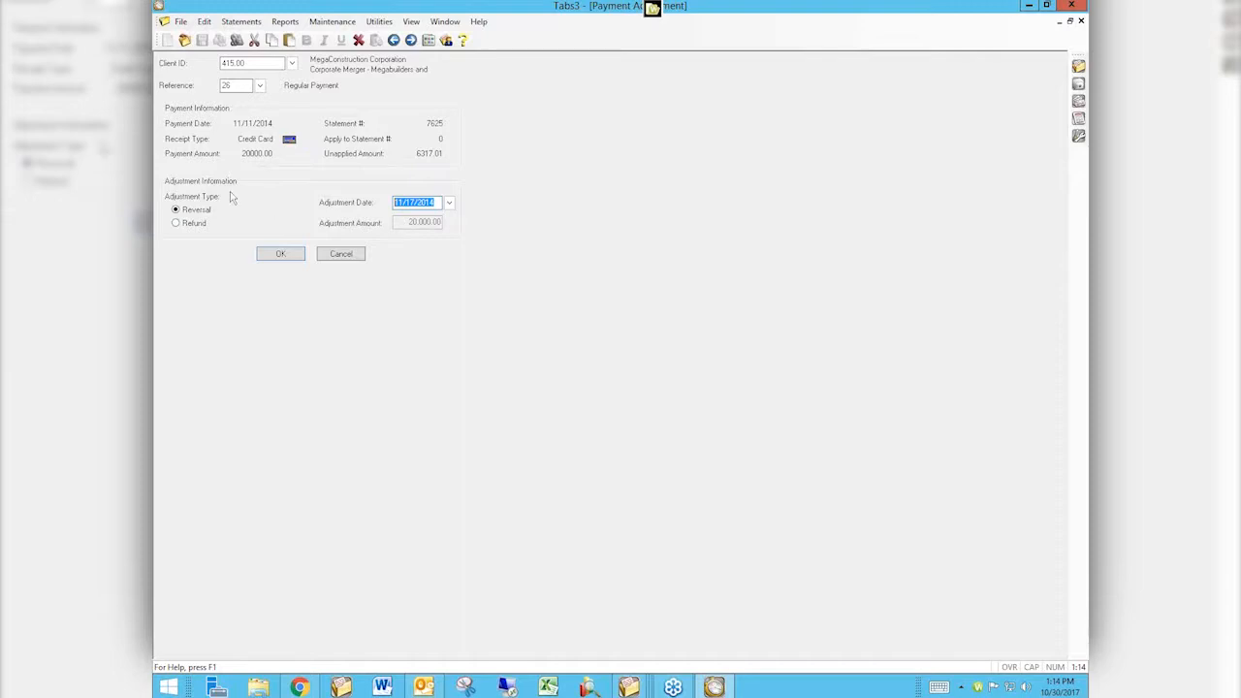
{"action": "left_click", "coordinate": [175, 224]}
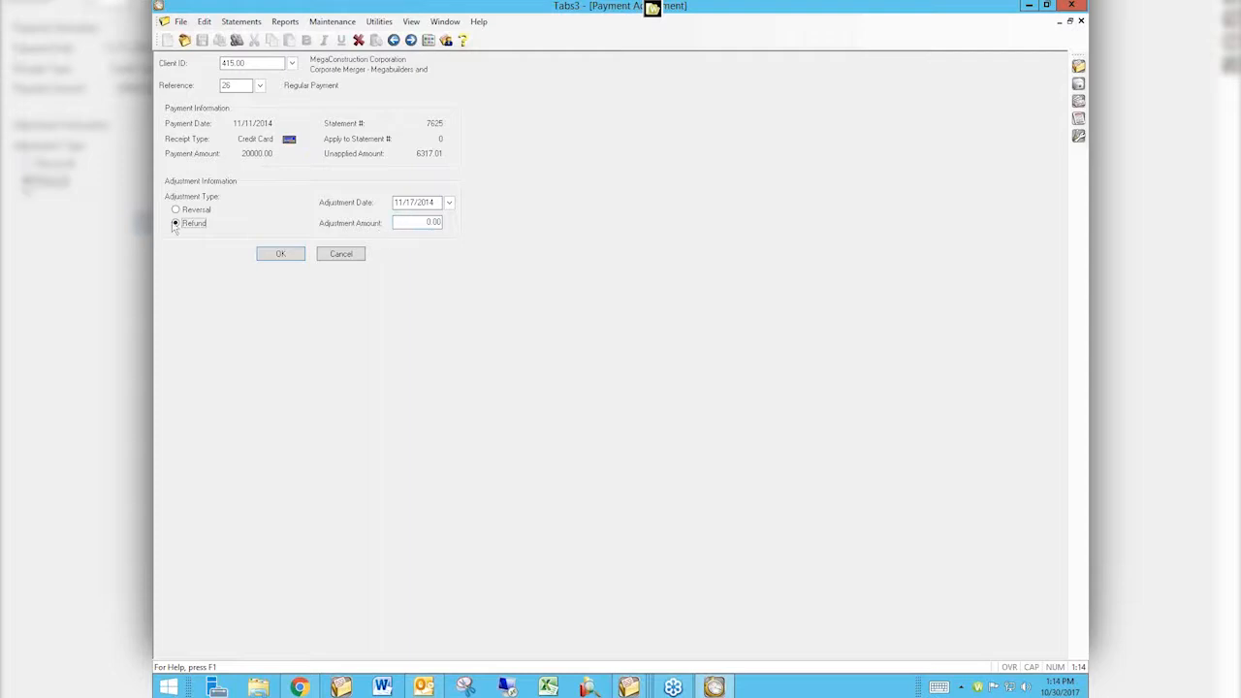
{"action": "left_click", "coordinate": [422, 222]}
{"action": "type", "text": "6317"}
{"action": "left_click", "coordinate": [281, 256]}
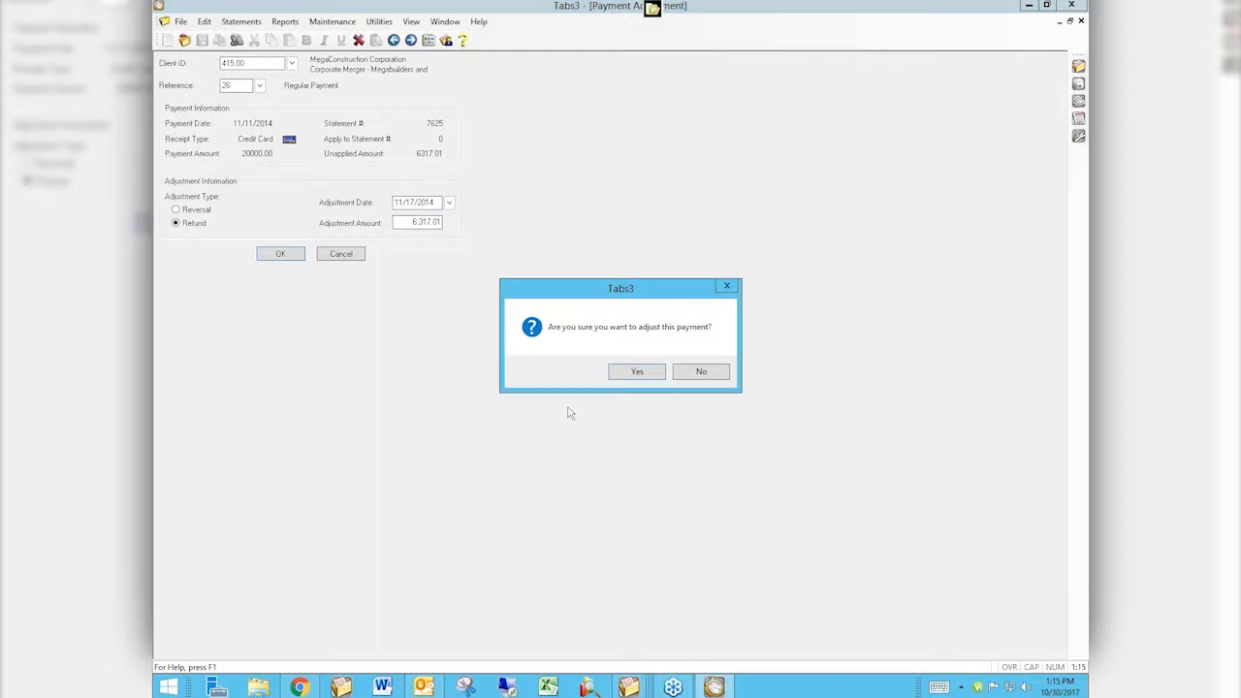
{"action": "left_click", "coordinate": [636, 374]}
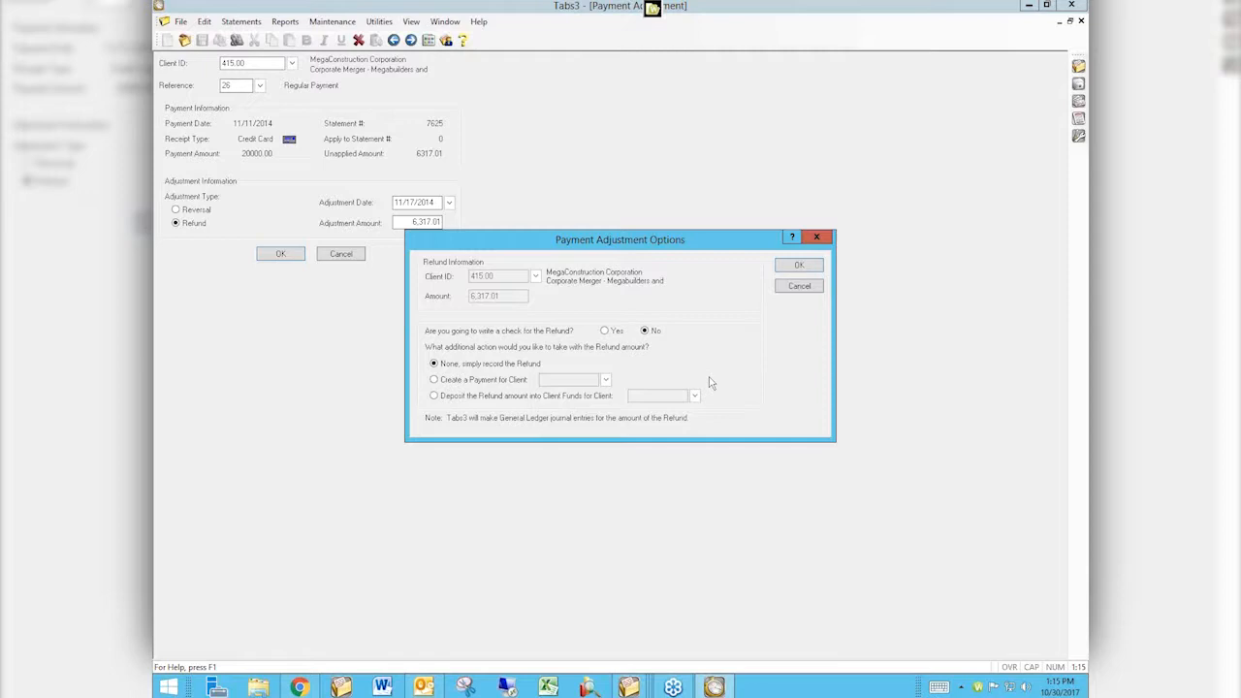
Specify that a check will be written for the refund and accept the adjustment options.
{"action": "left_click", "coordinate": [617, 331]}
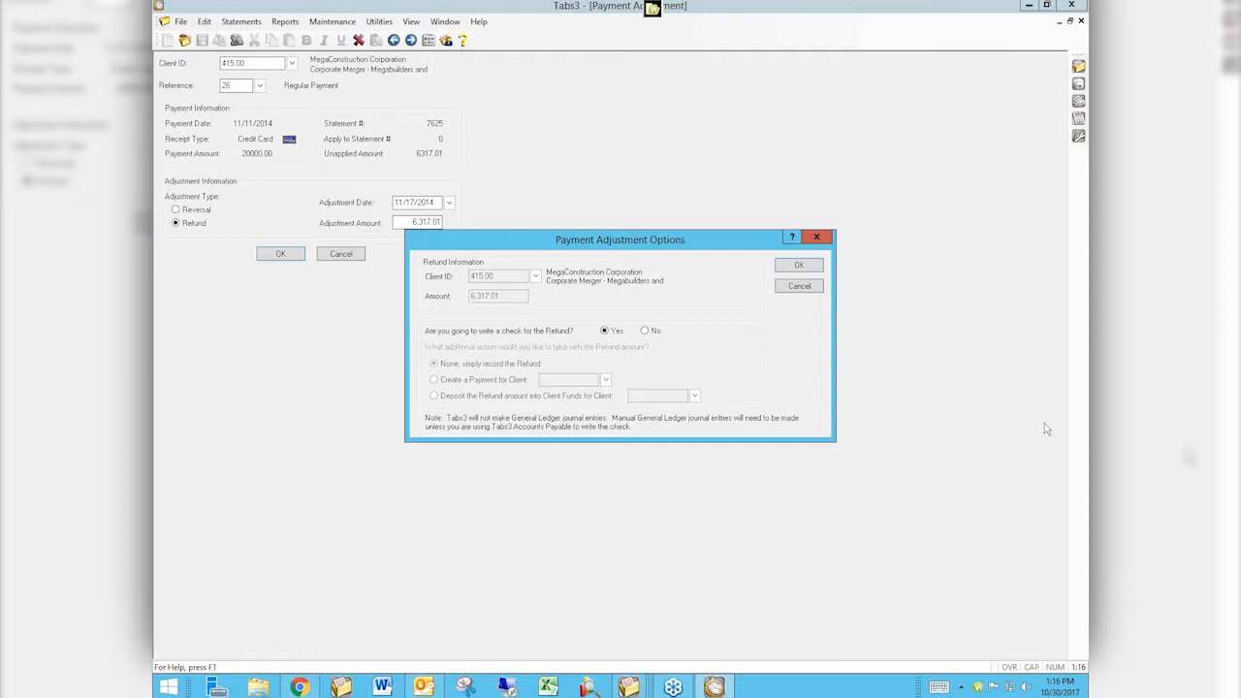
{"action": "left_click", "coordinate": [799, 268]}
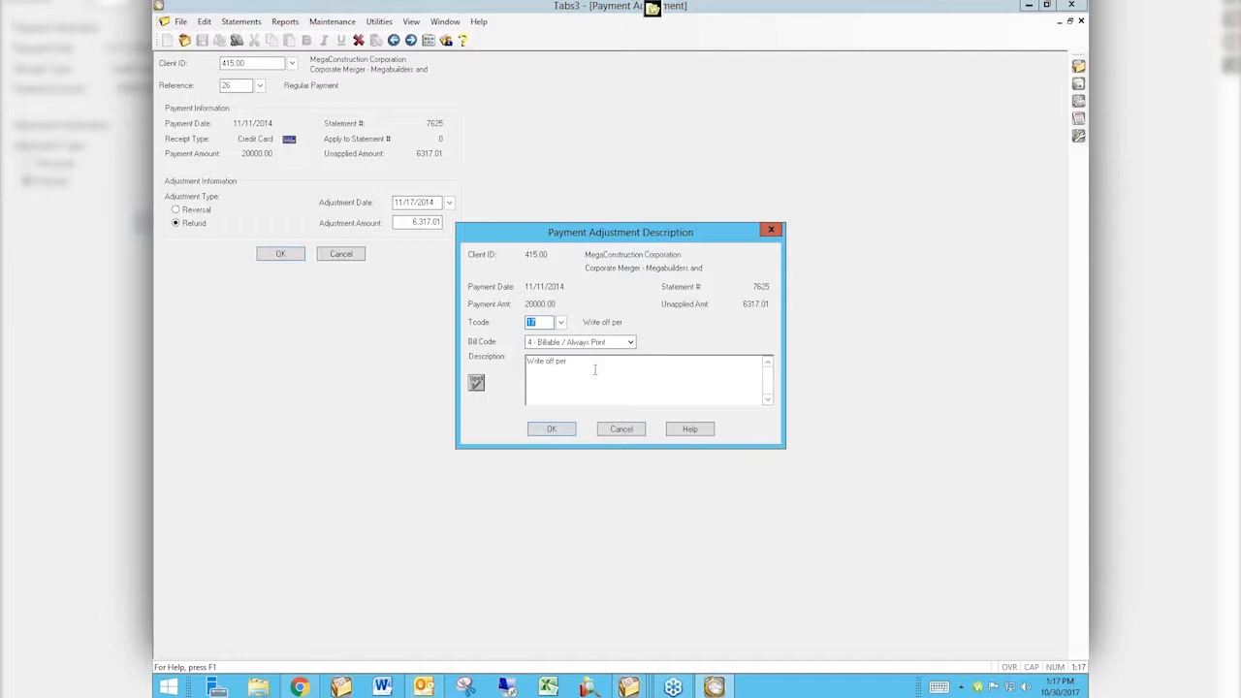
Accept the adjustment description with Tcode 17 and bill code 4 - Billable / Always Print, and acknowledge completion.
{"action": "left_click_drag", "start_coordinate": [595, 370], "coordinate": [494, 364]}
{"action": "left_click", "coordinate": [531, 344]}
{"action": "left_click", "coordinate": [551, 431]}
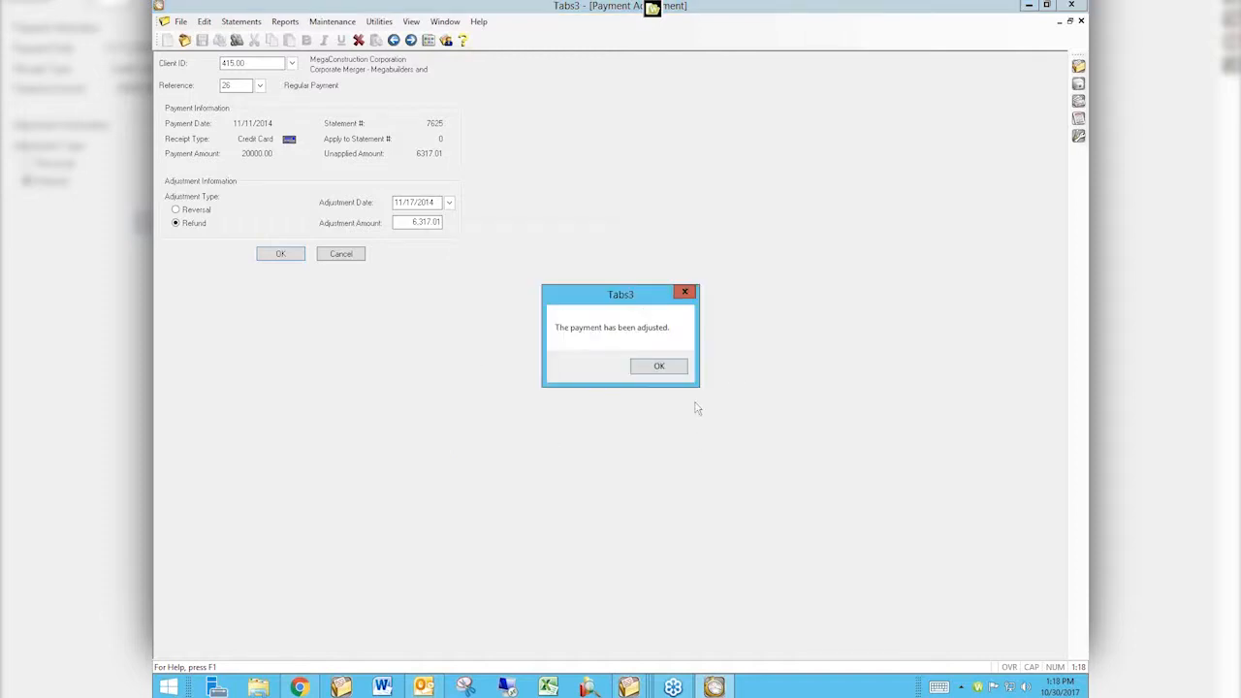
{"action": "left_click", "coordinate": [655, 375]}
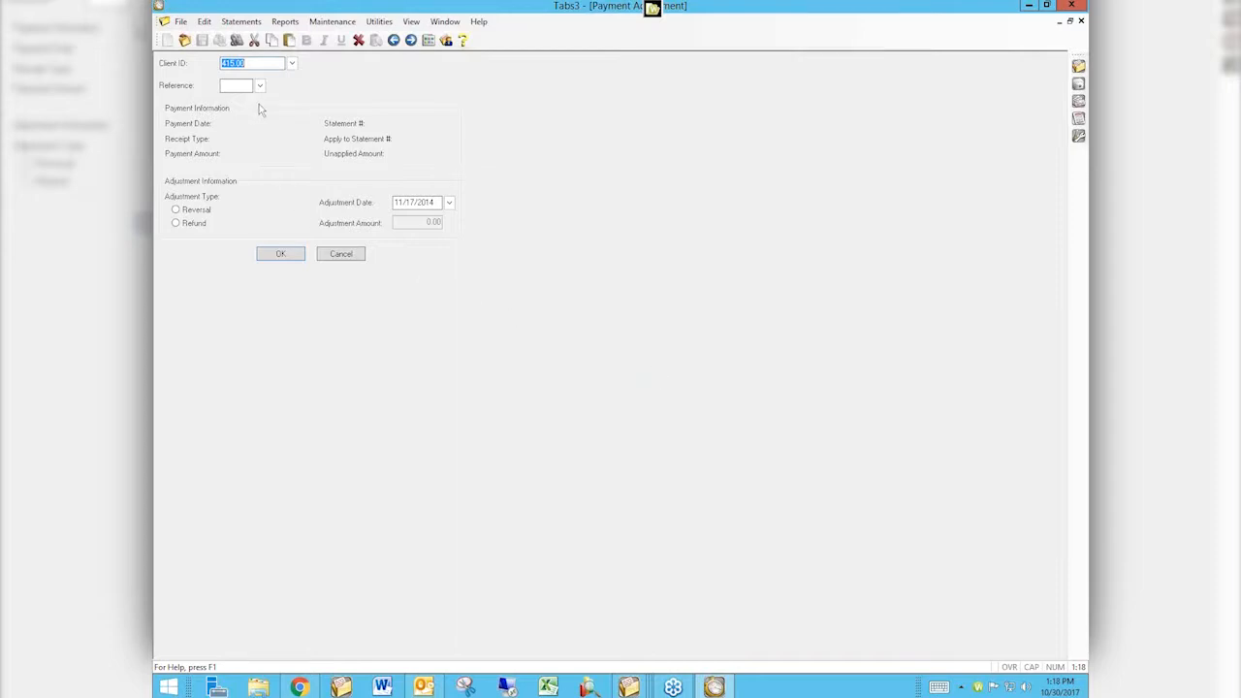
Select payment reference 27 and try to switch its adjustment type from Reversal to Refund.
{"action": "key", "text": "Tab"}
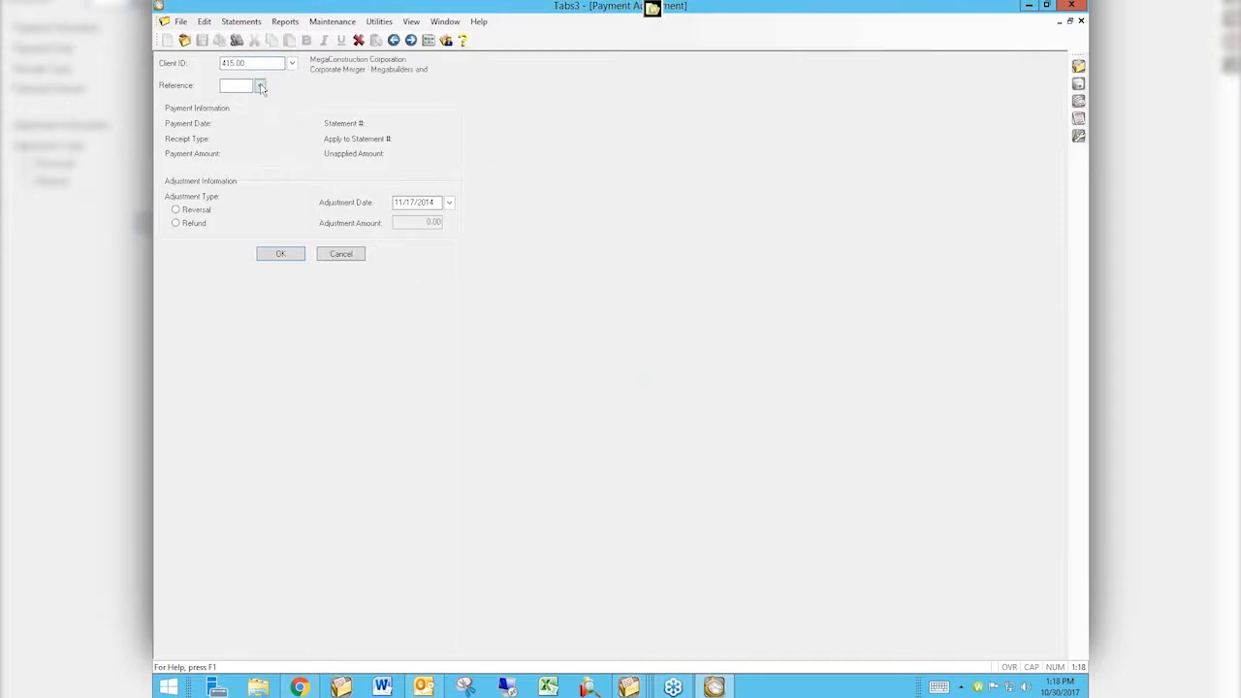
{"action": "left_click", "coordinate": [260, 85]}
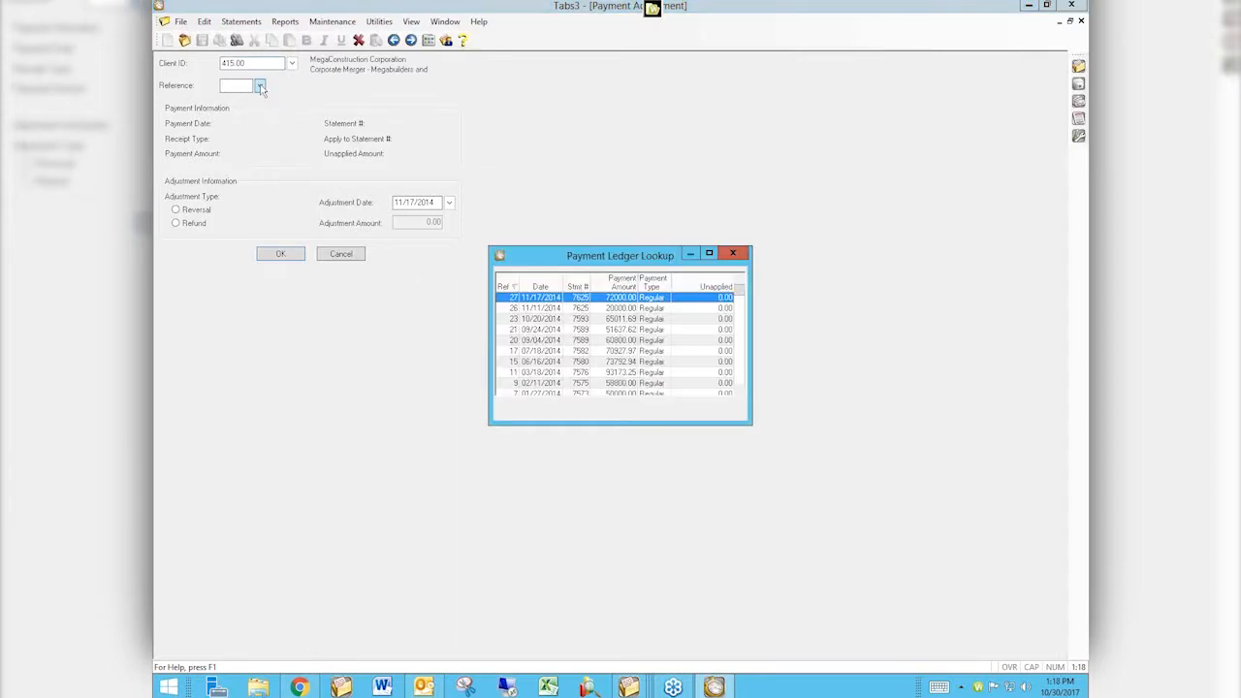
{"action": "double_click", "coordinate": [695, 298]}
{"action": "left_click", "coordinate": [176, 209]}
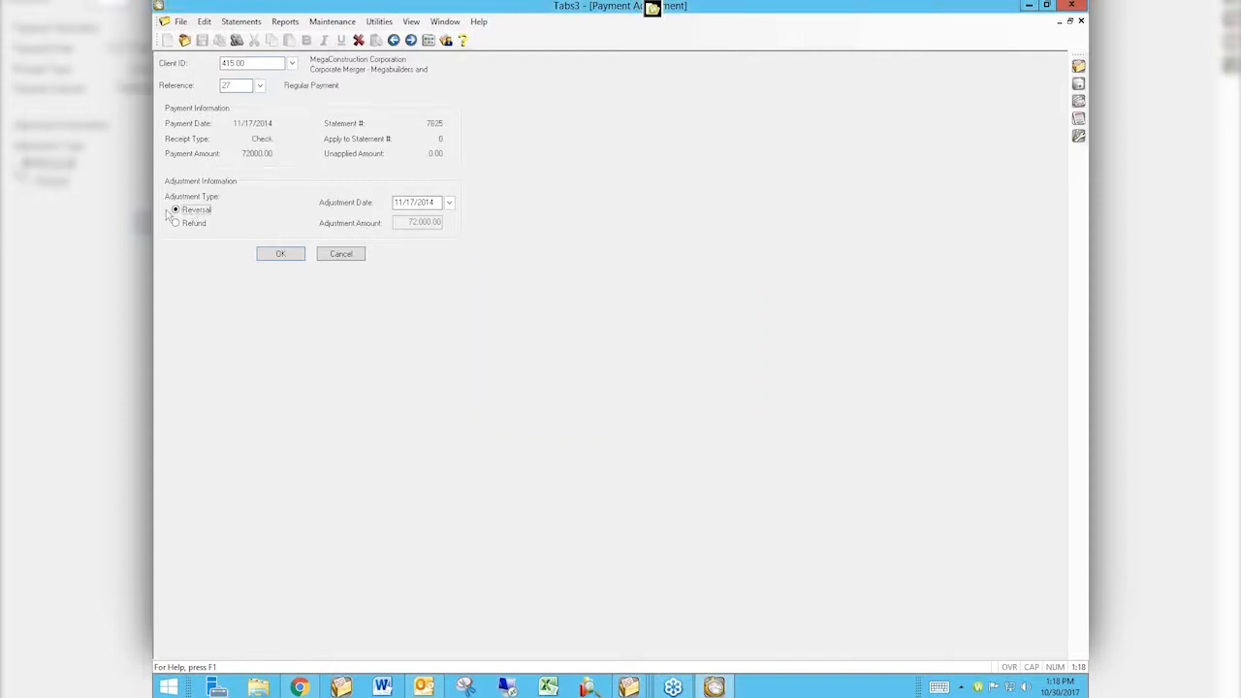
{"action": "left_click", "coordinate": [436, 201]}
{"action": "left_click", "coordinate": [176, 223]}
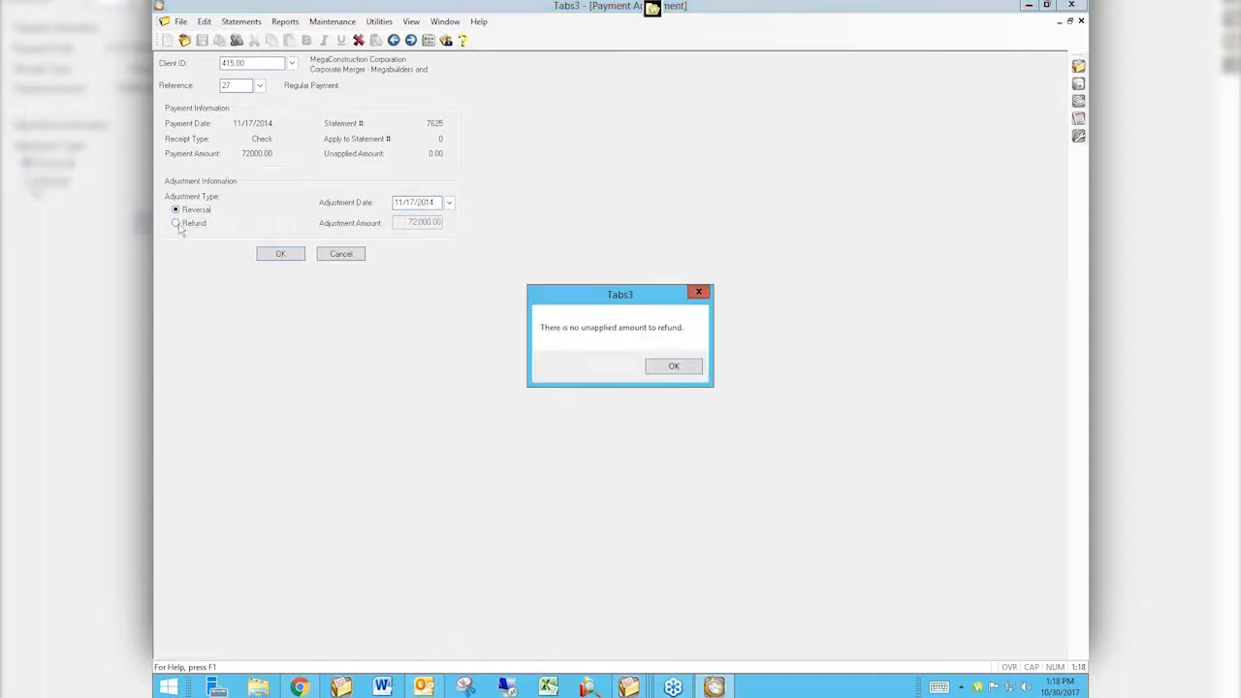
{"action": "left_click", "coordinate": [665, 371]}
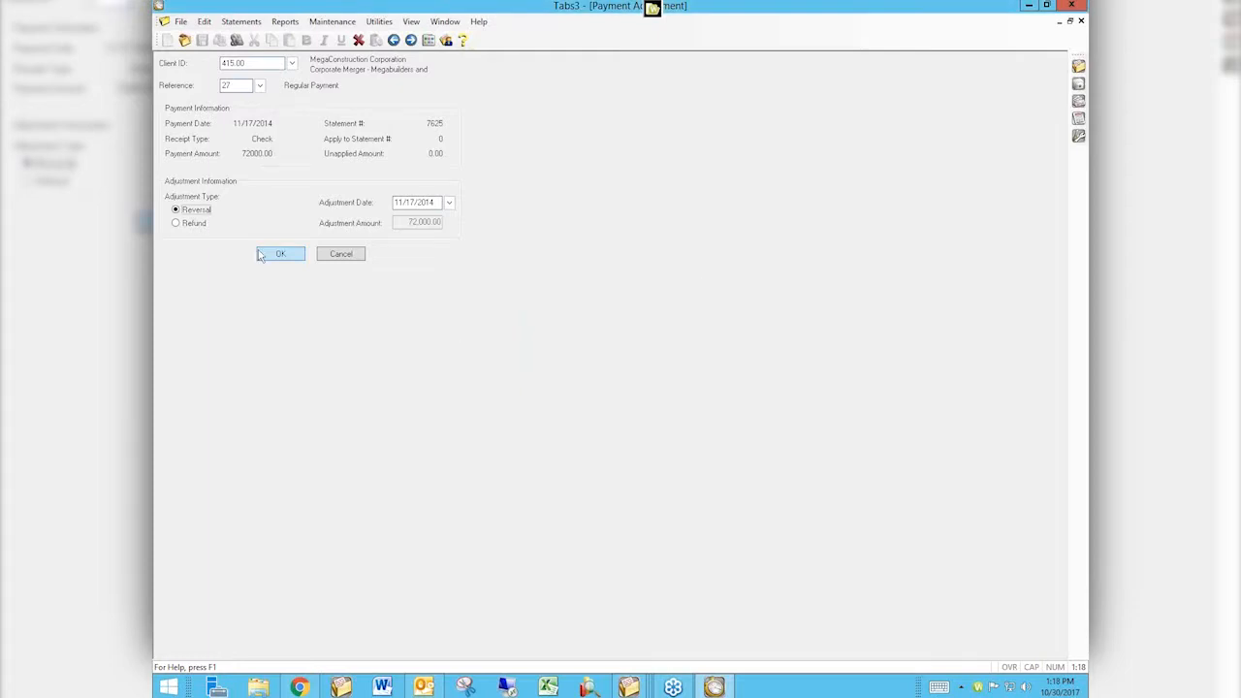
{"action": "left_click", "coordinate": [180, 223]}
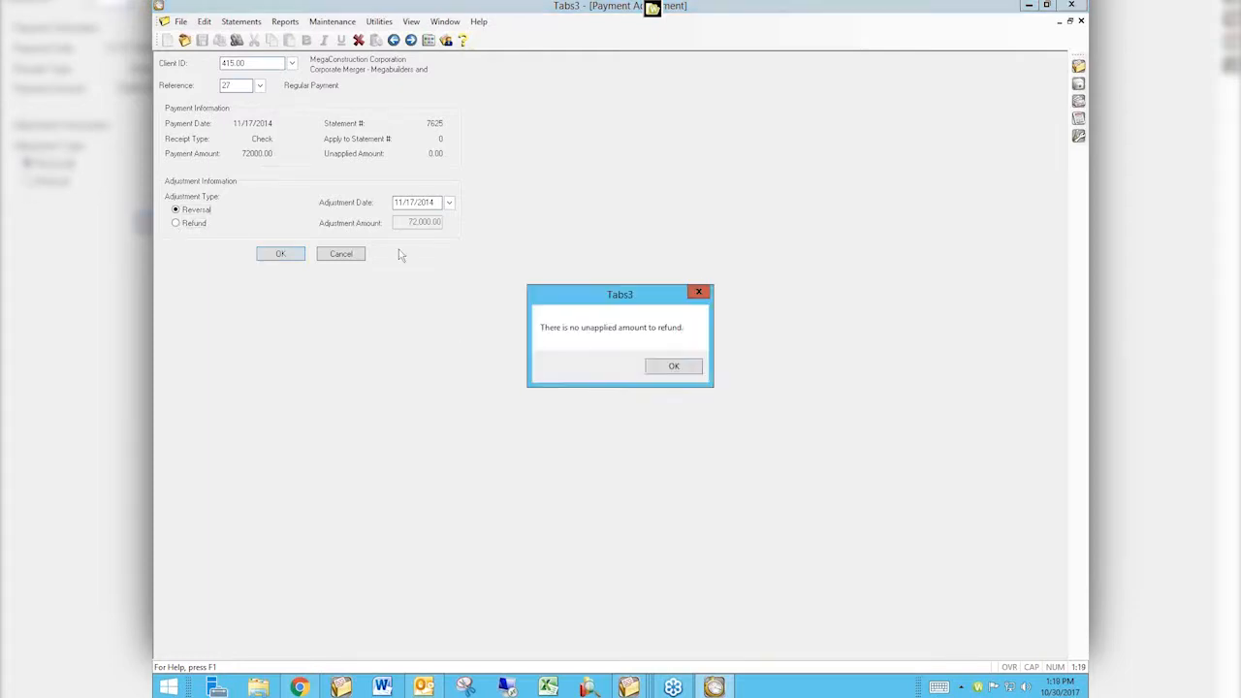
{"action": "left_click", "coordinate": [674, 369]}
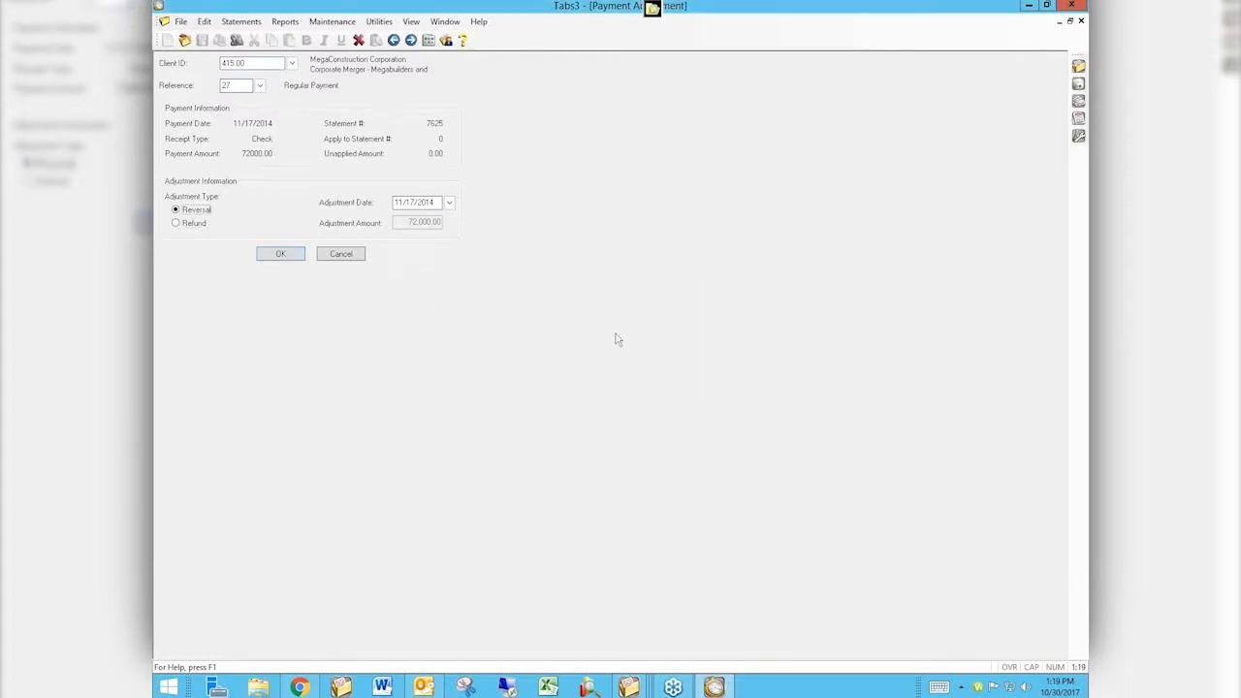
Reselect payment reference 27, then cancel the payment adjustment without printing the verification list.
{"action": "left_click", "coordinate": [260, 87]}
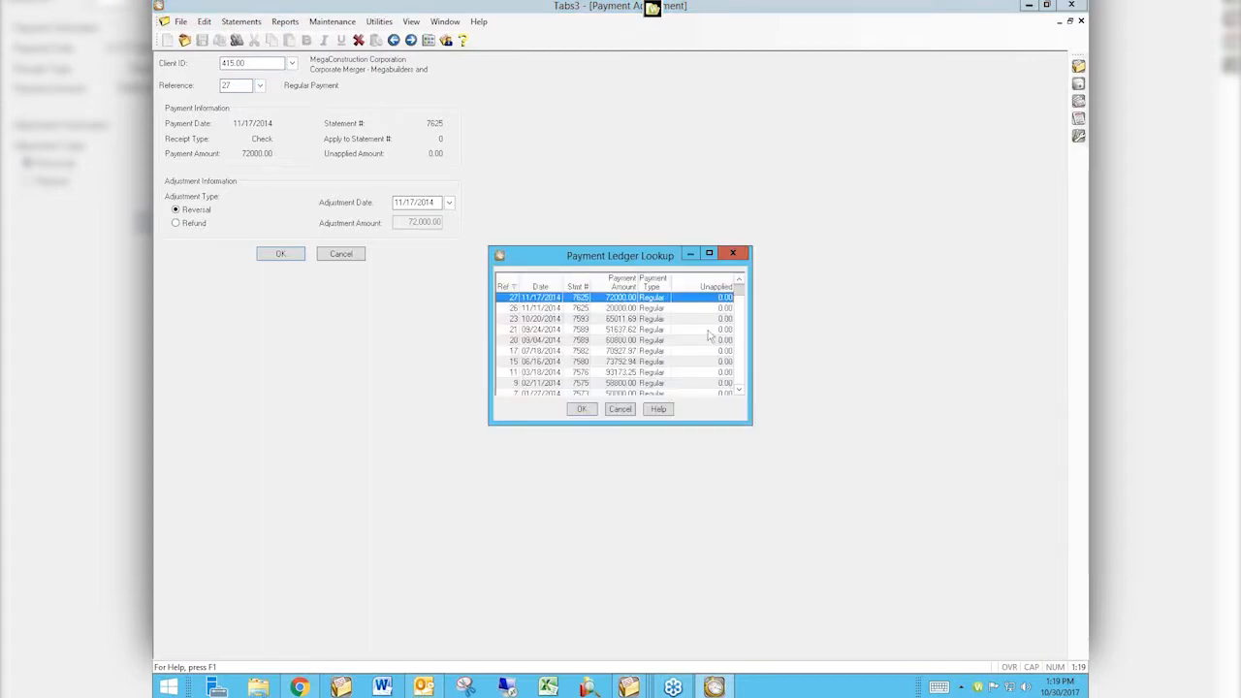
{"action": "double_click", "coordinate": [713, 299]}
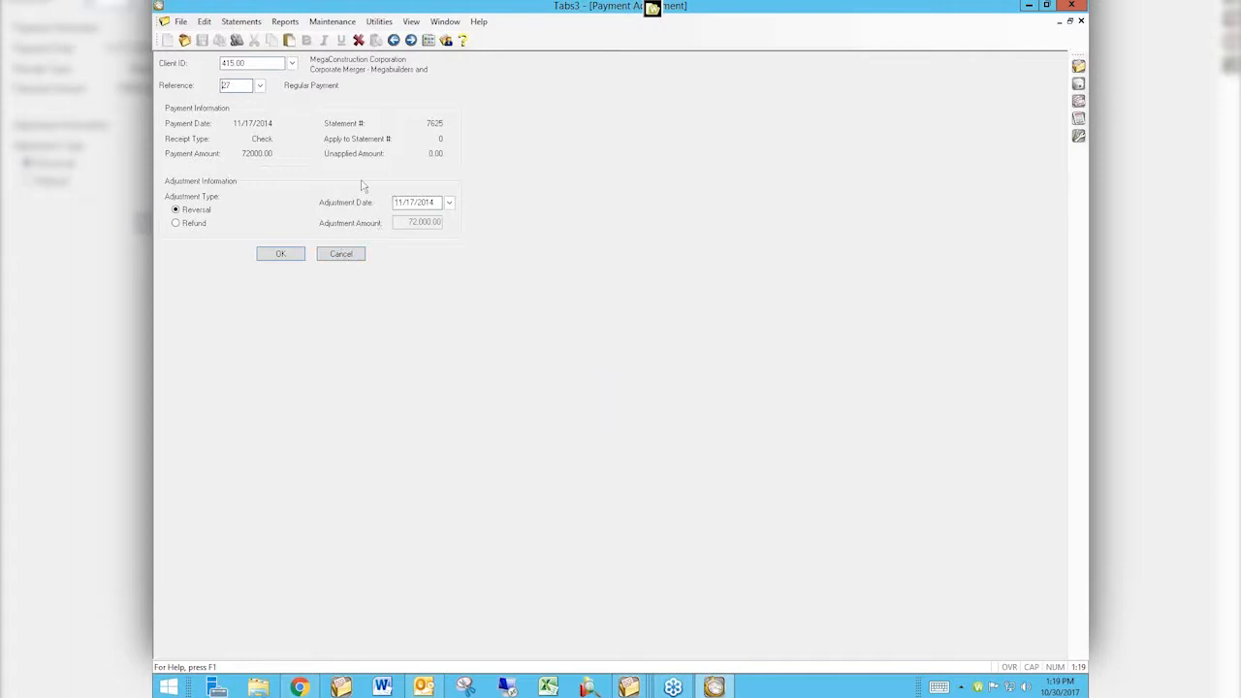
{"action": "left_click", "coordinate": [335, 254]}
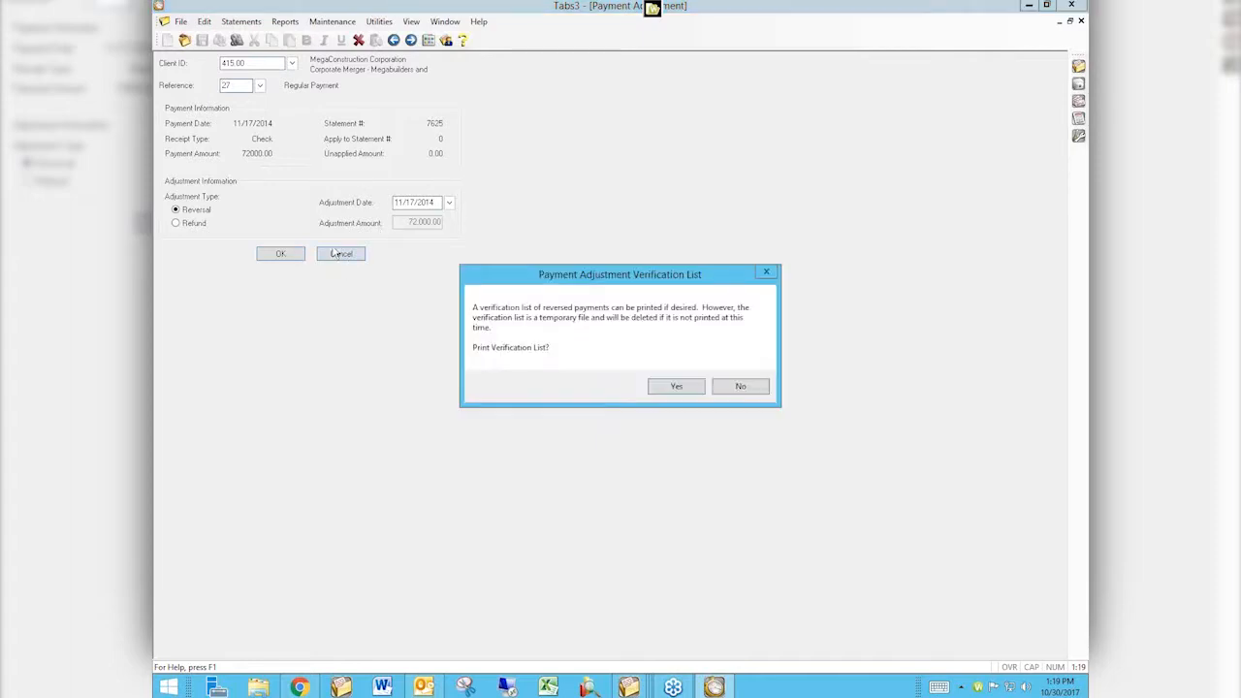
{"action": "left_click", "coordinate": [737, 388]}
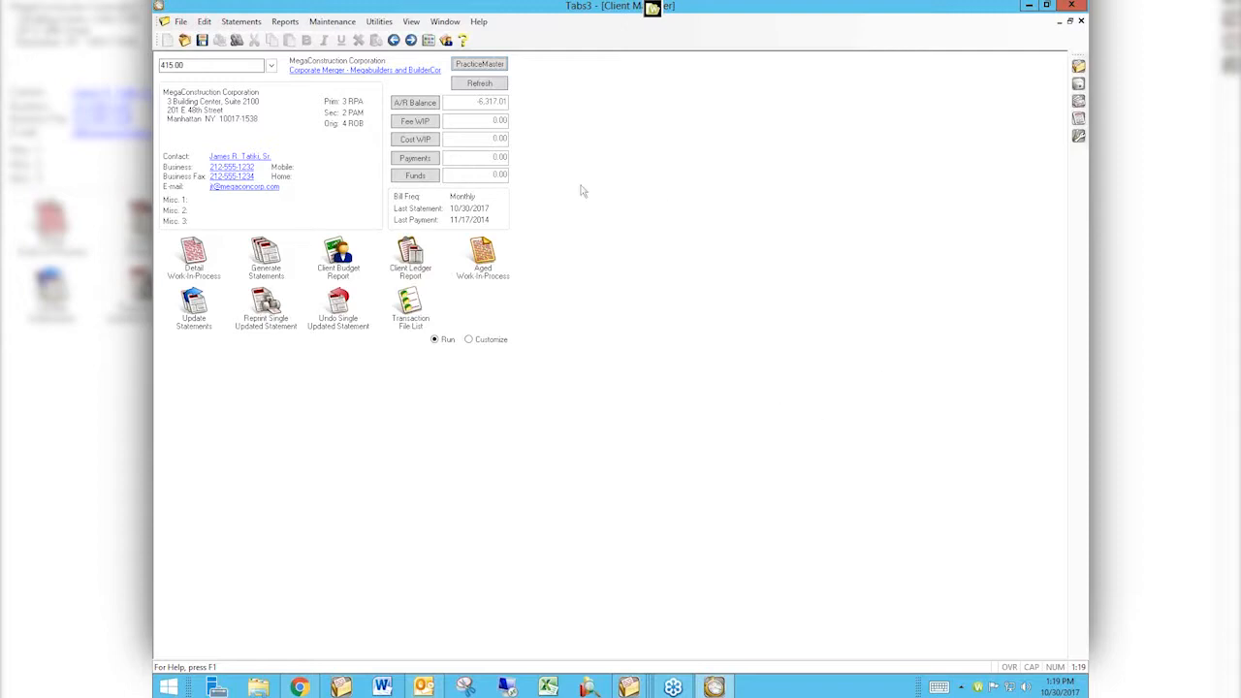
Refresh the client's balances and open the Fee WIP lookup.
{"action": "left_click", "coordinate": [479, 84]}
{"action": "left_click", "coordinate": [423, 124]}
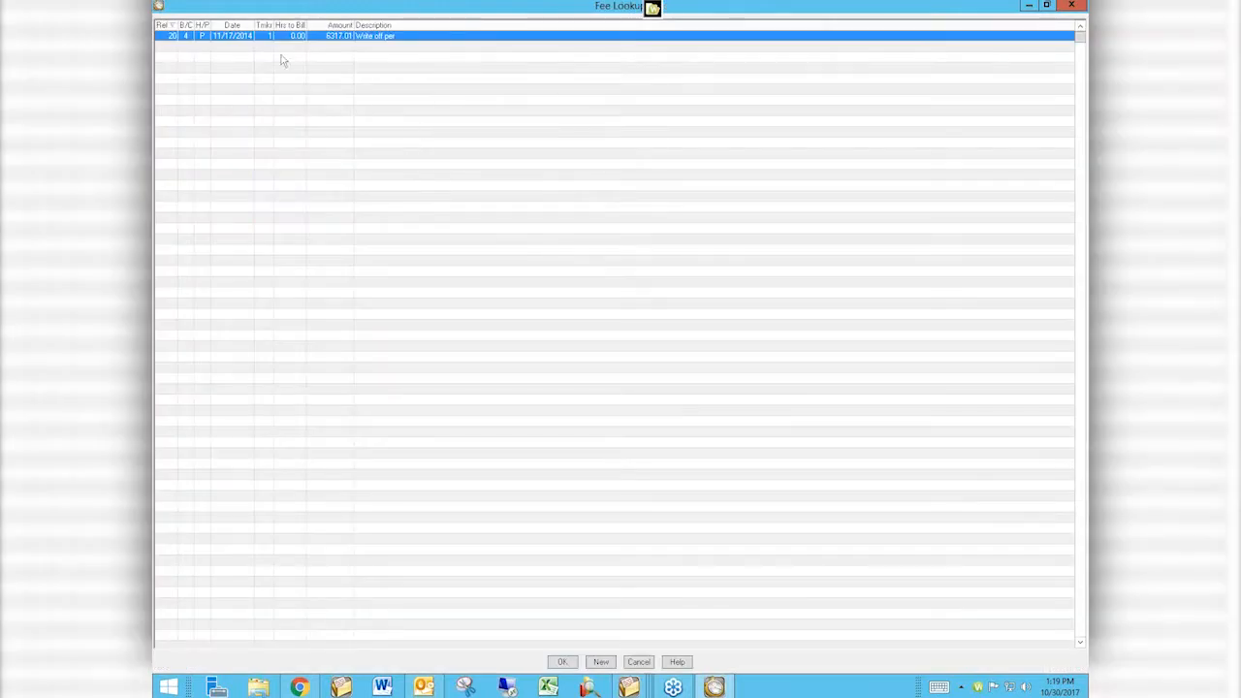
Delete the write-off fee record reference 20 and cancel the fee verification list.
{"action": "double_click", "coordinate": [405, 39]}
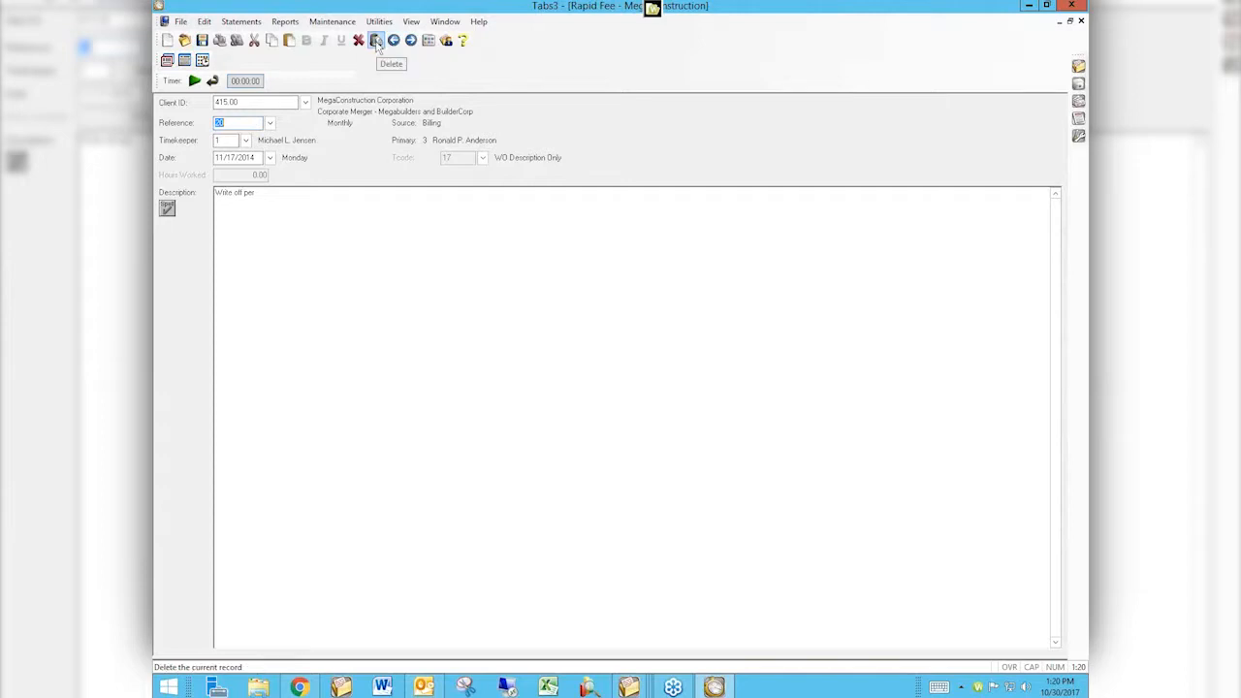
{"action": "left_click", "coordinate": [376, 45]}
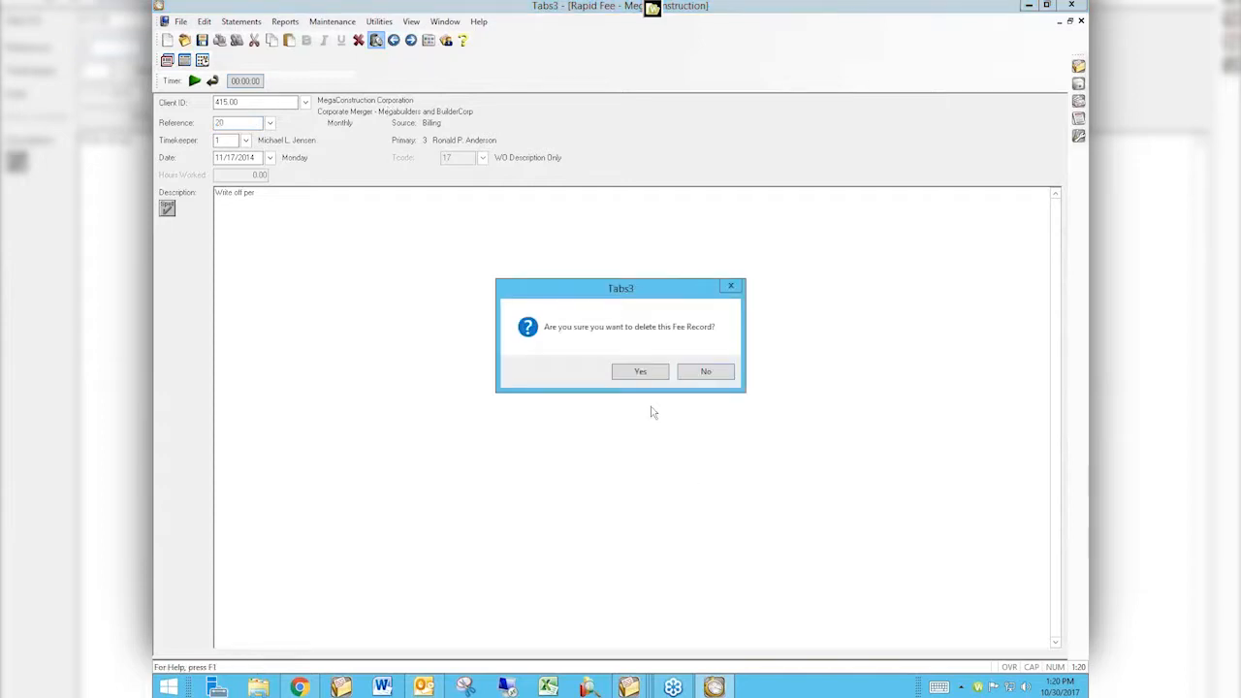
{"action": "left_click", "coordinate": [652, 370]}
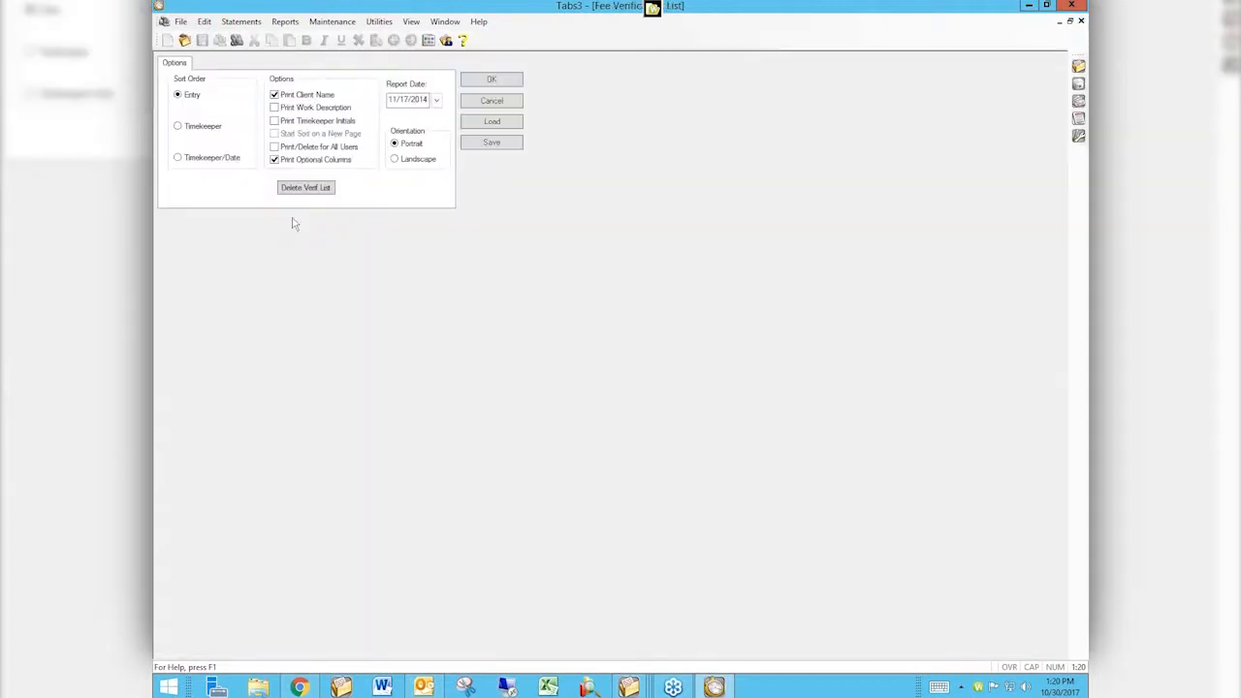
{"action": "left_click", "coordinate": [495, 100]}
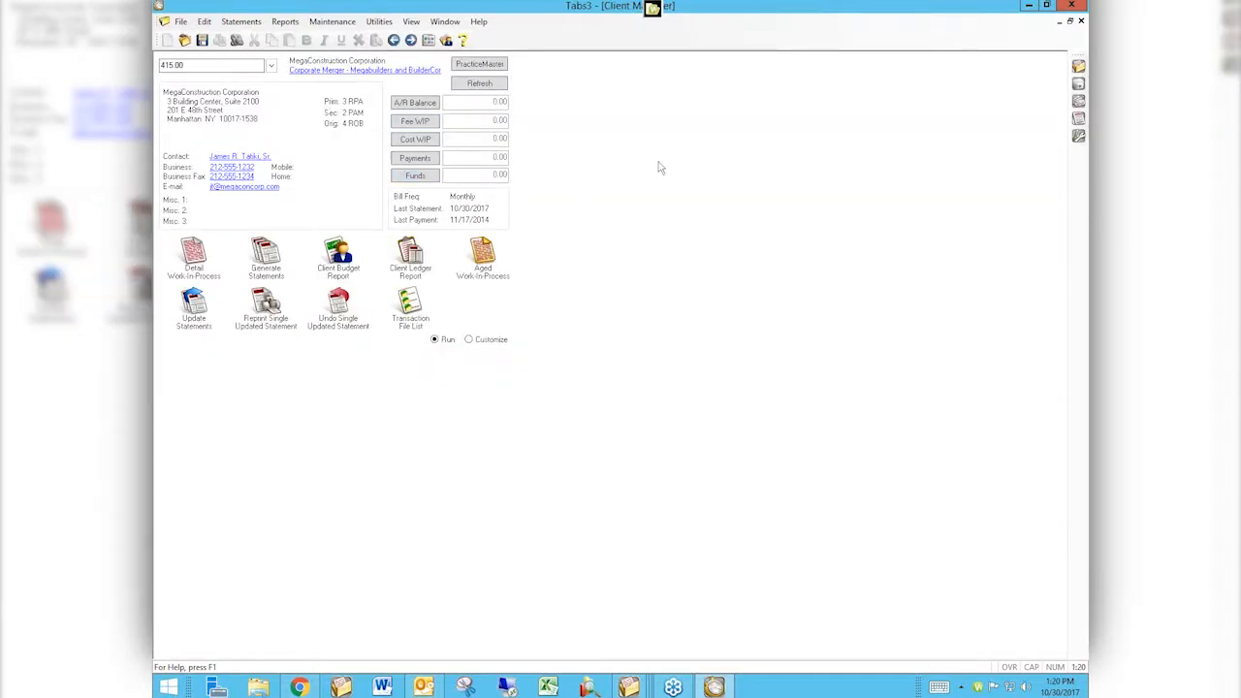
Open the client lookup and step through the clients to client 850.01.
{"action": "left_click", "coordinate": [272, 68]}
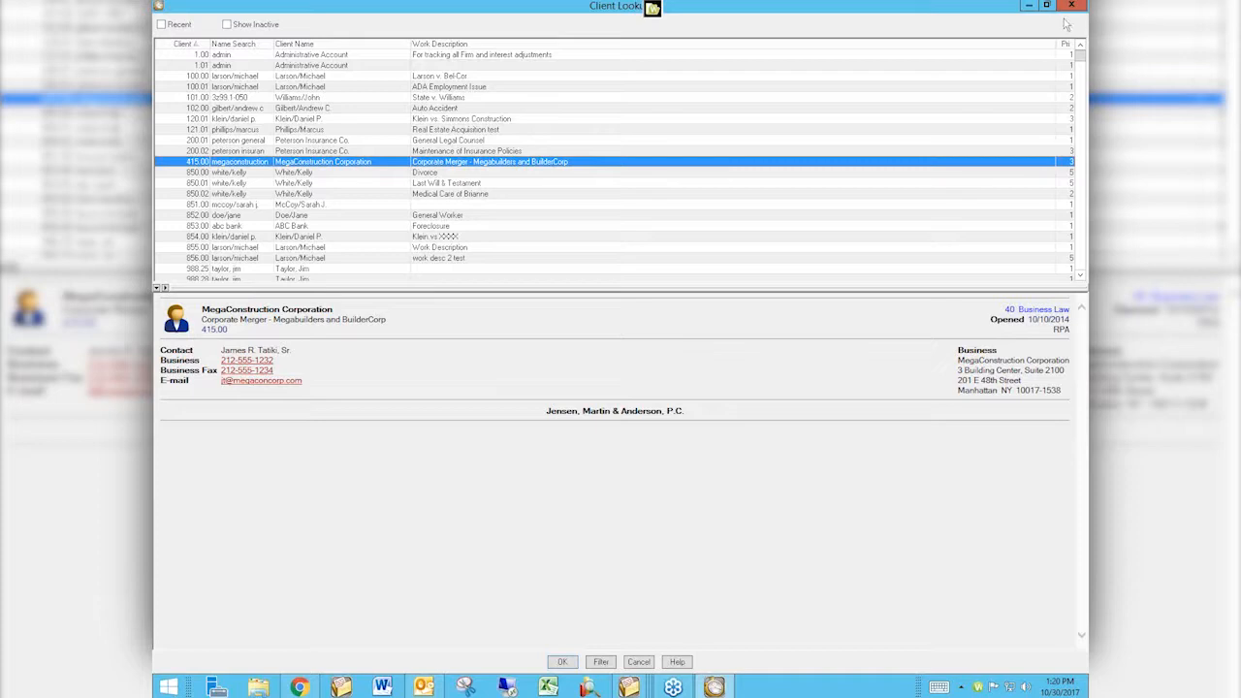
{"action": "double_click", "coordinate": [974, 172]}
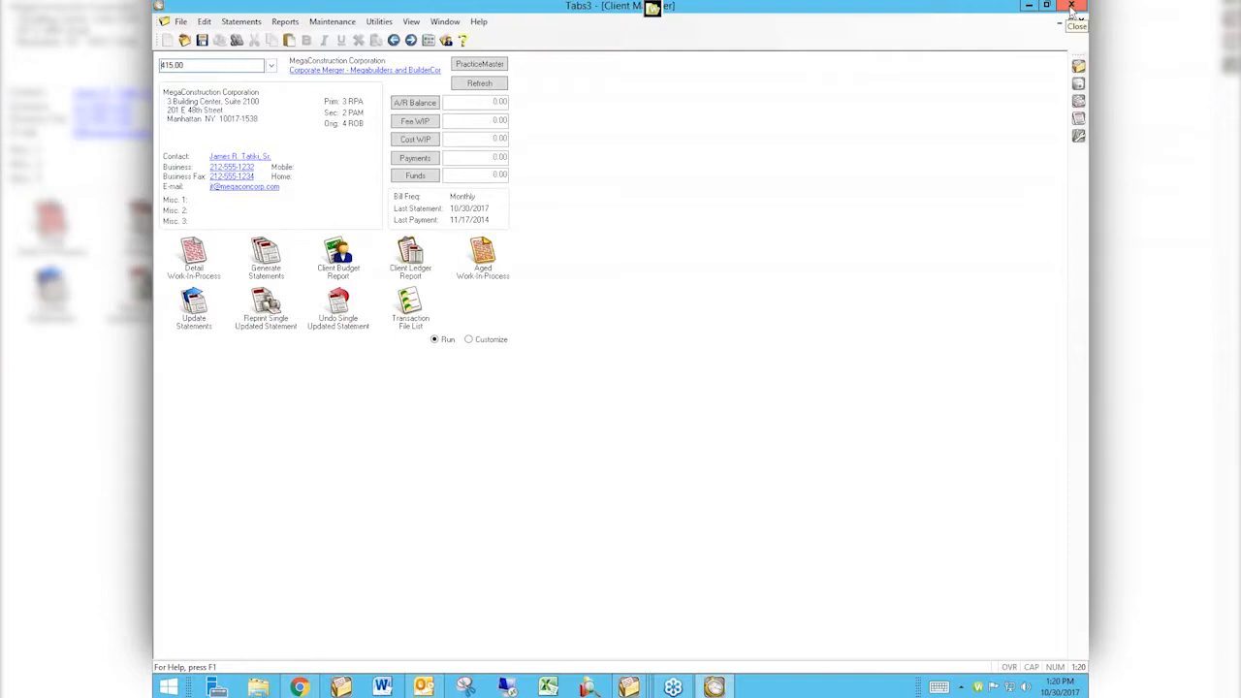
{"action": "left_click", "coordinate": [411, 41]}
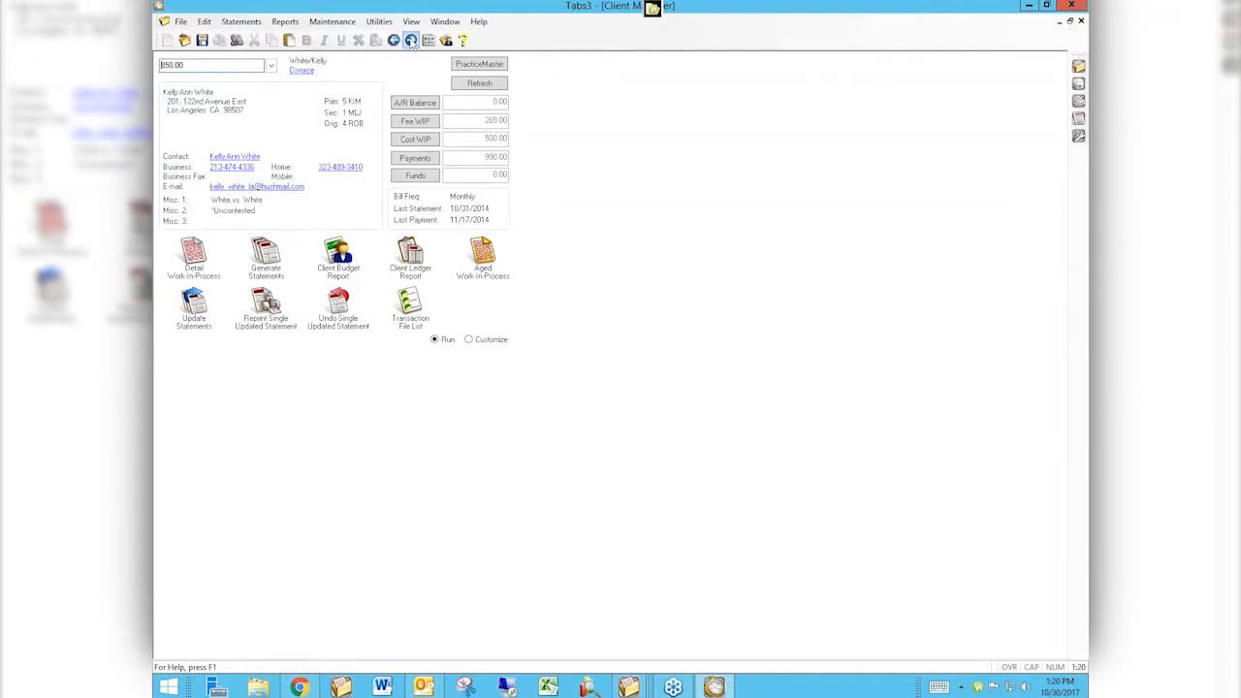
{"action": "left_click", "coordinate": [412, 41]}
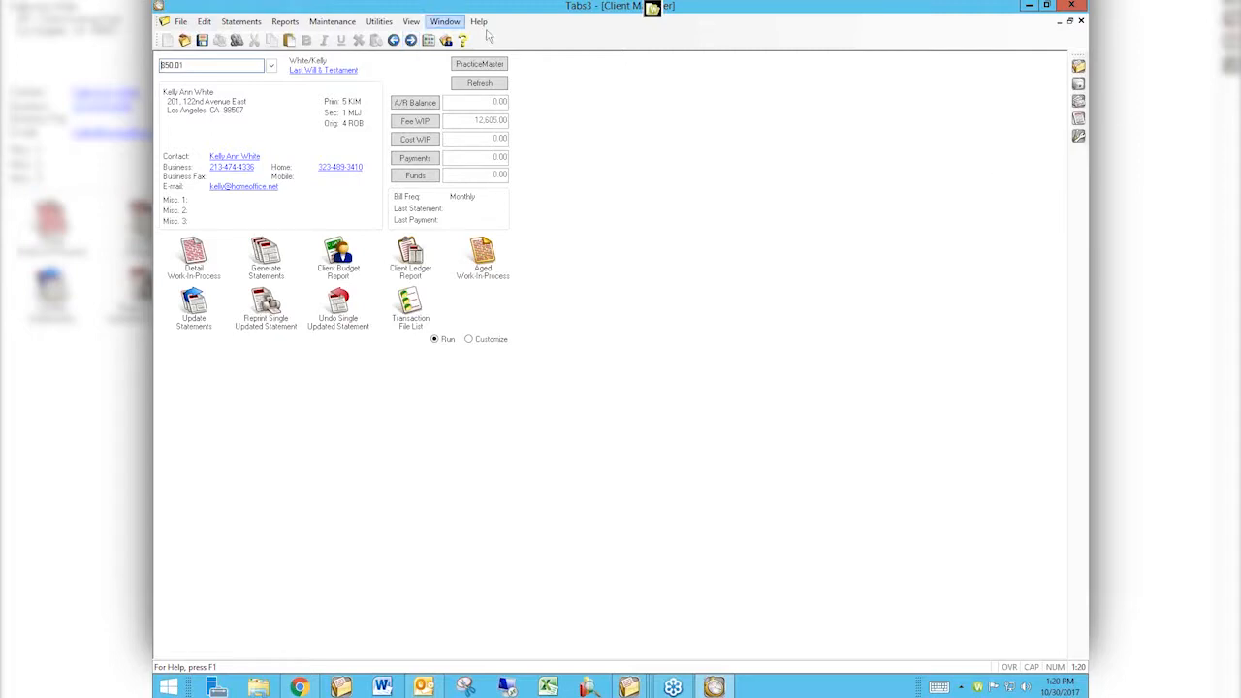
Preview the Client Ledger Report for client 850.01 using the Nitro PDF Creator (Pro 9) printer, then close it.
{"action": "left_click", "coordinate": [431, 142]}
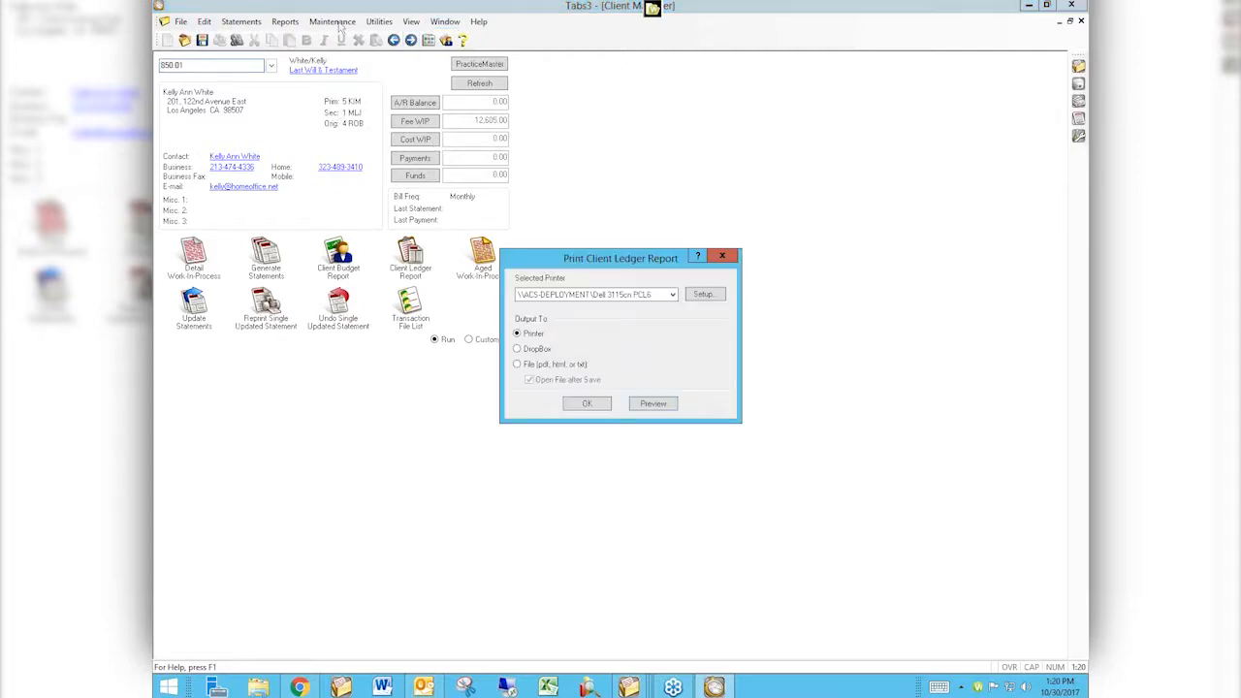
{"action": "key", "text": "Return"}
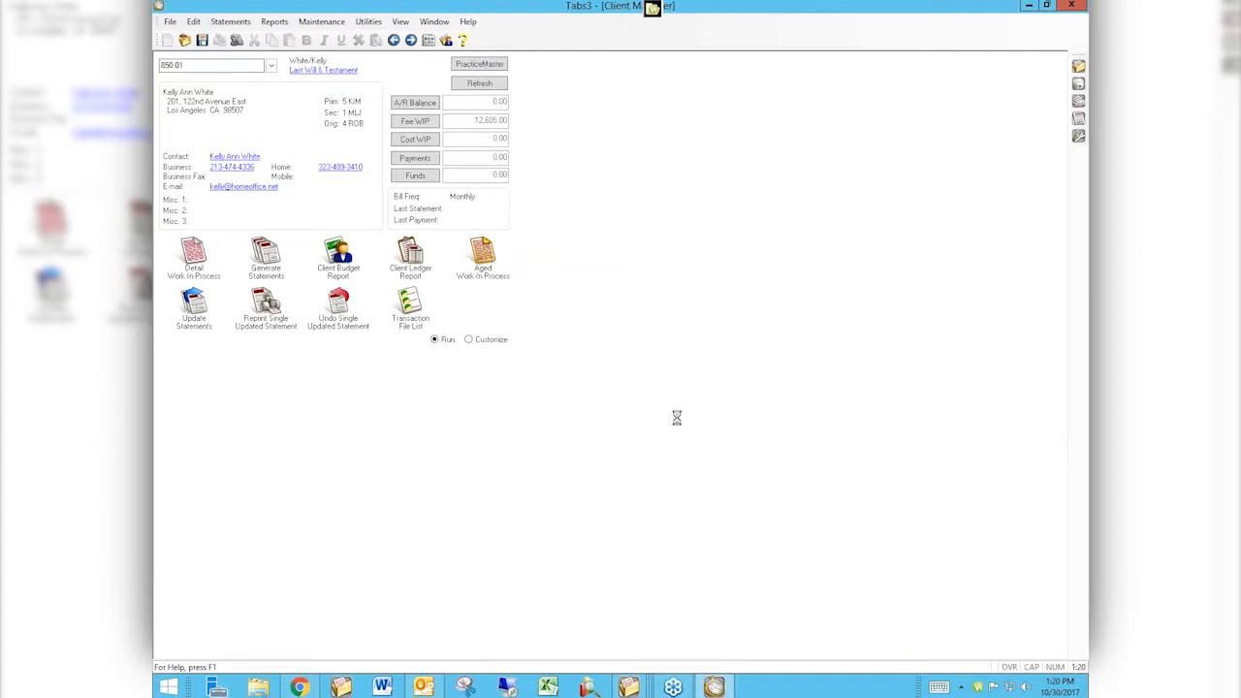
{"action": "left_click", "coordinate": [719, 367]}
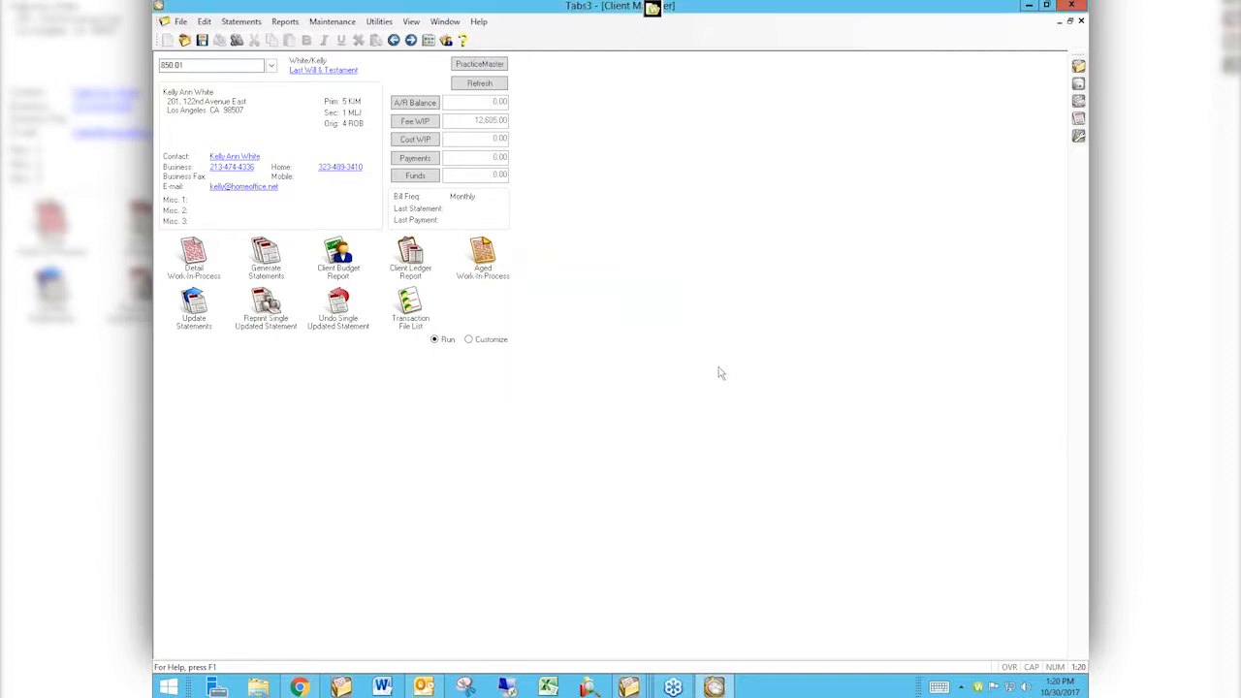
{"action": "left_click", "coordinate": [416, 256]}
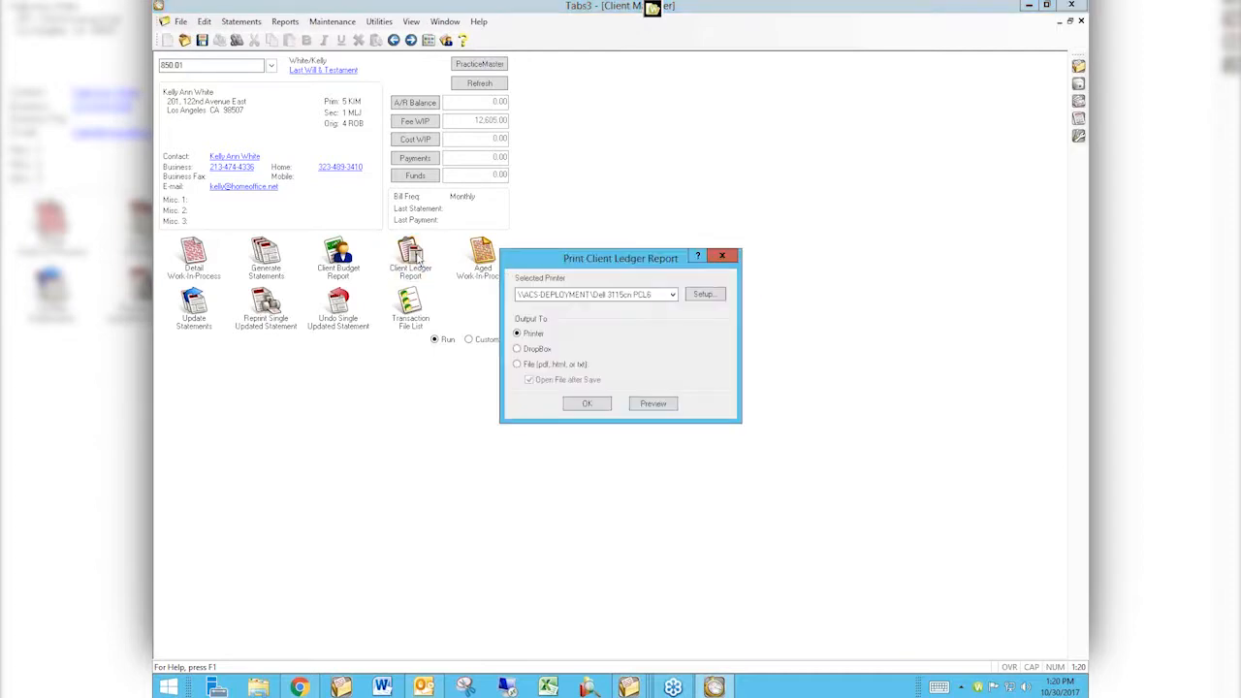
{"action": "left_click", "coordinate": [673, 295]}
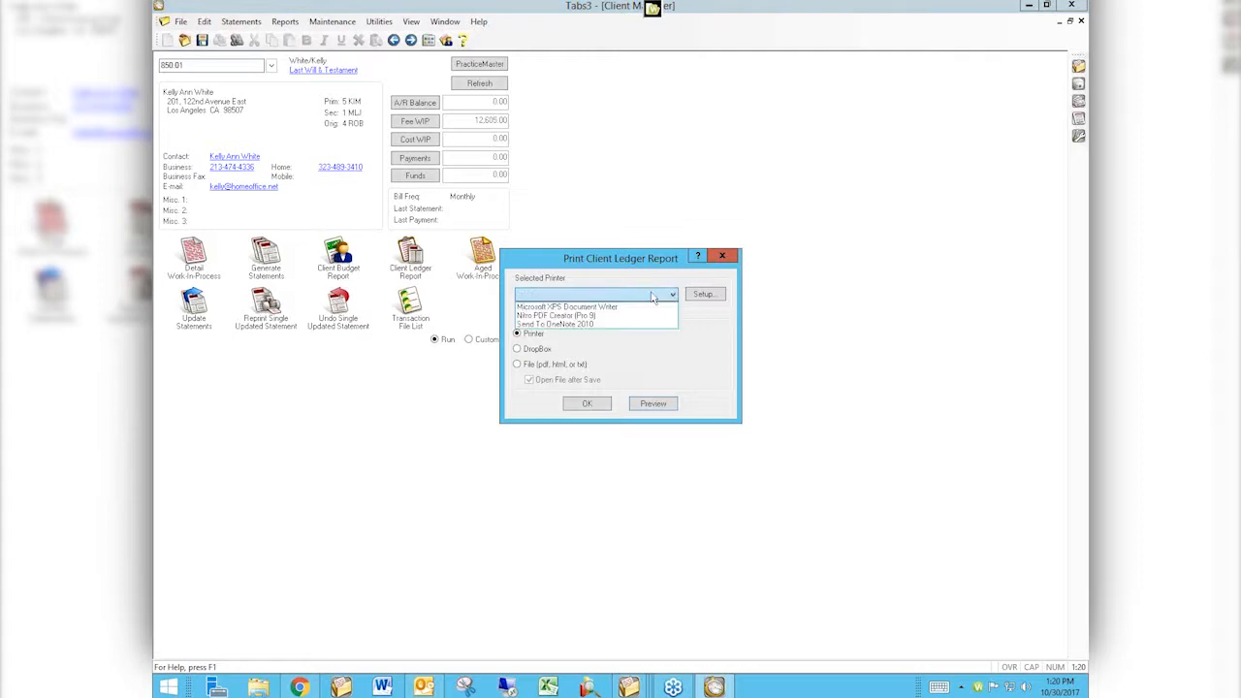
{"action": "left_click", "coordinate": [595, 318]}
{"action": "key", "text": "Return"}
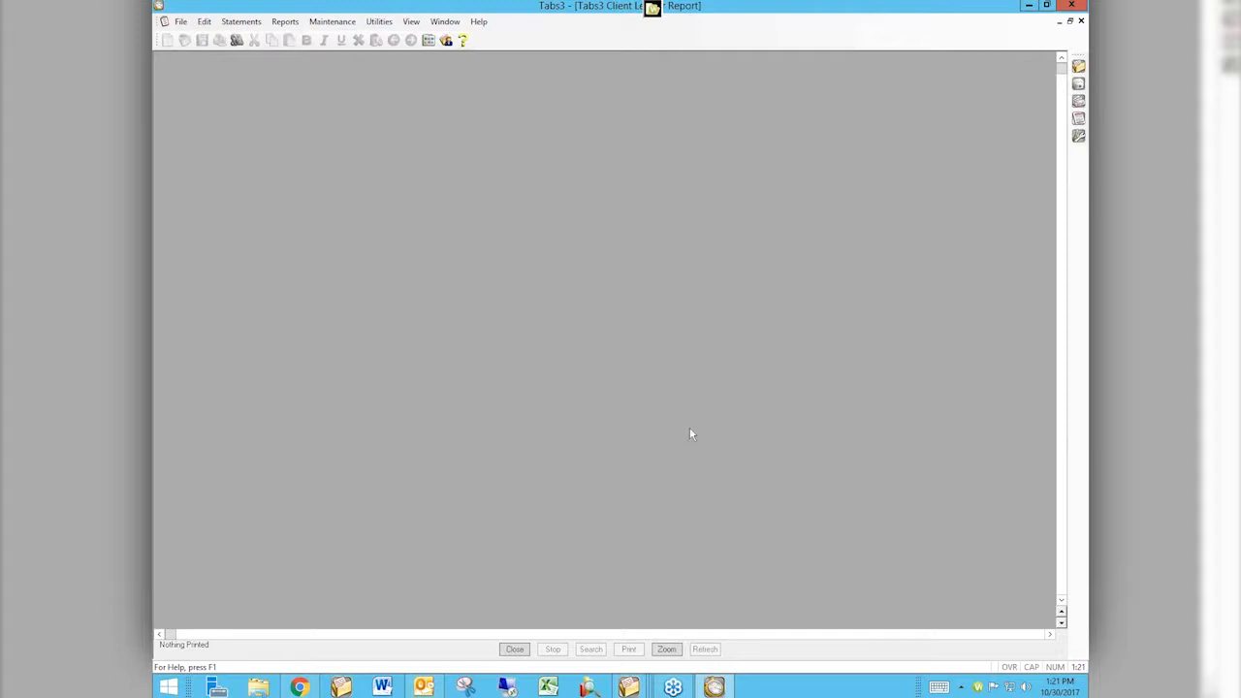
{"action": "key", "text": "Escape"}
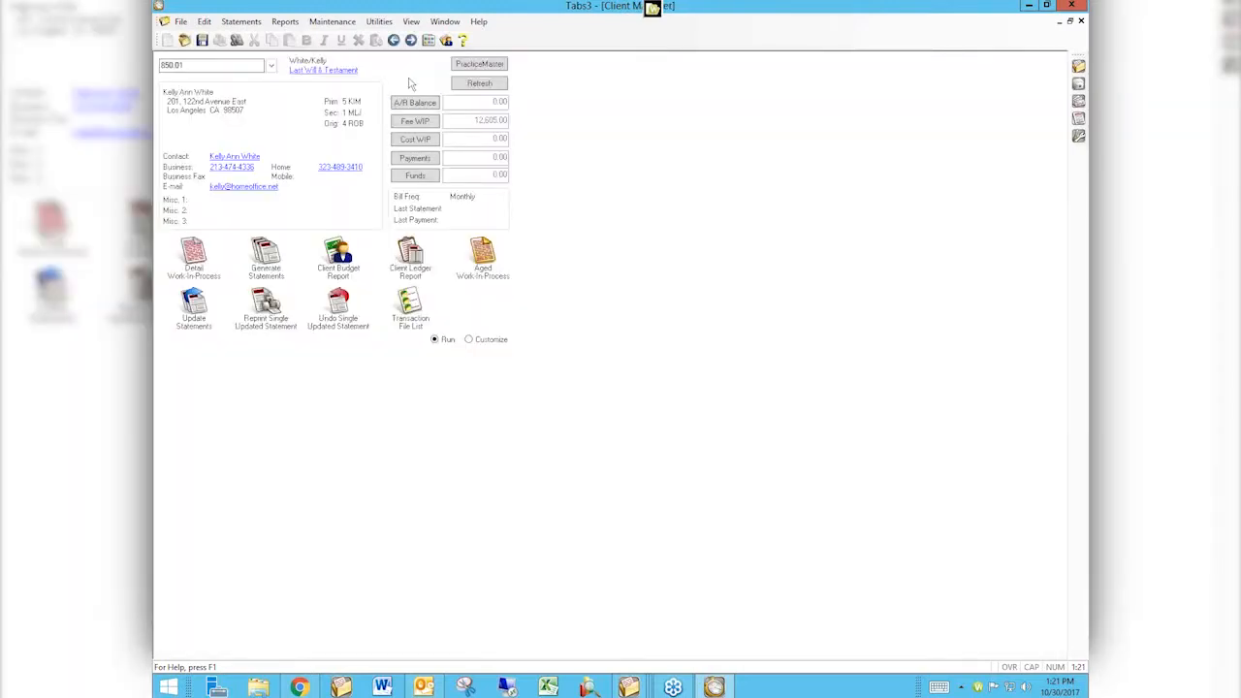
Move to client 851.00, preview its Client Ledger Report and close the preview.
{"action": "left_click", "coordinate": [411, 40]}
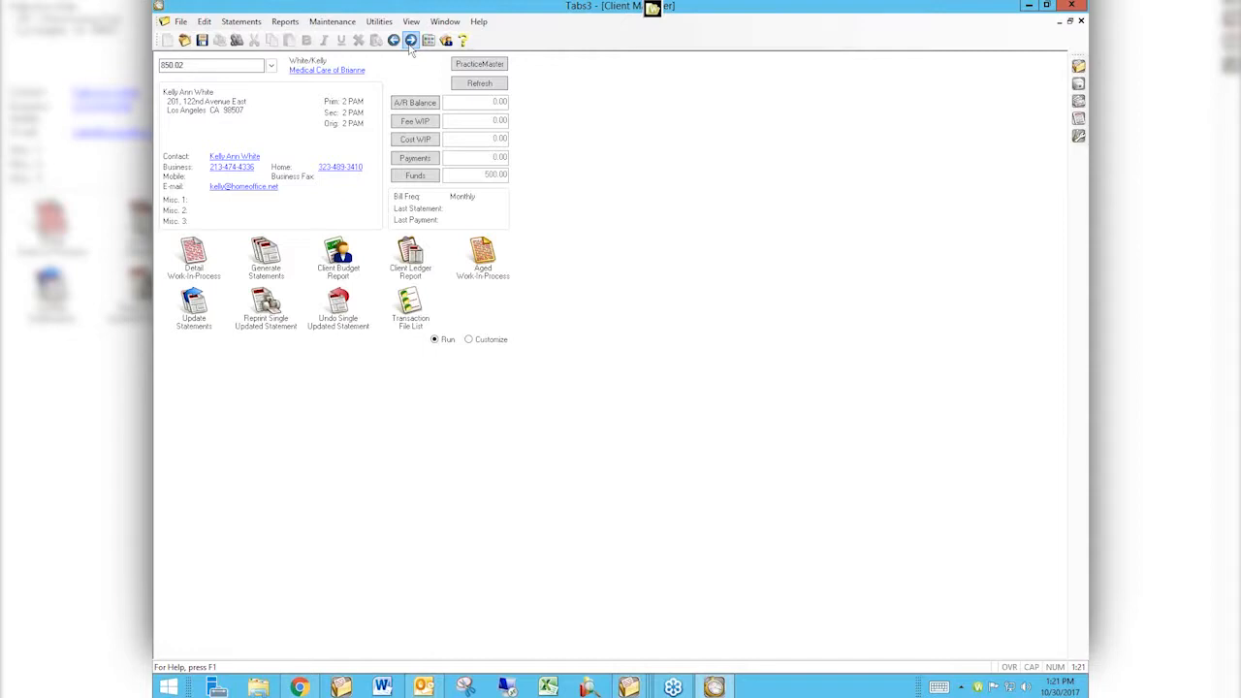
{"action": "left_click", "coordinate": [410, 41]}
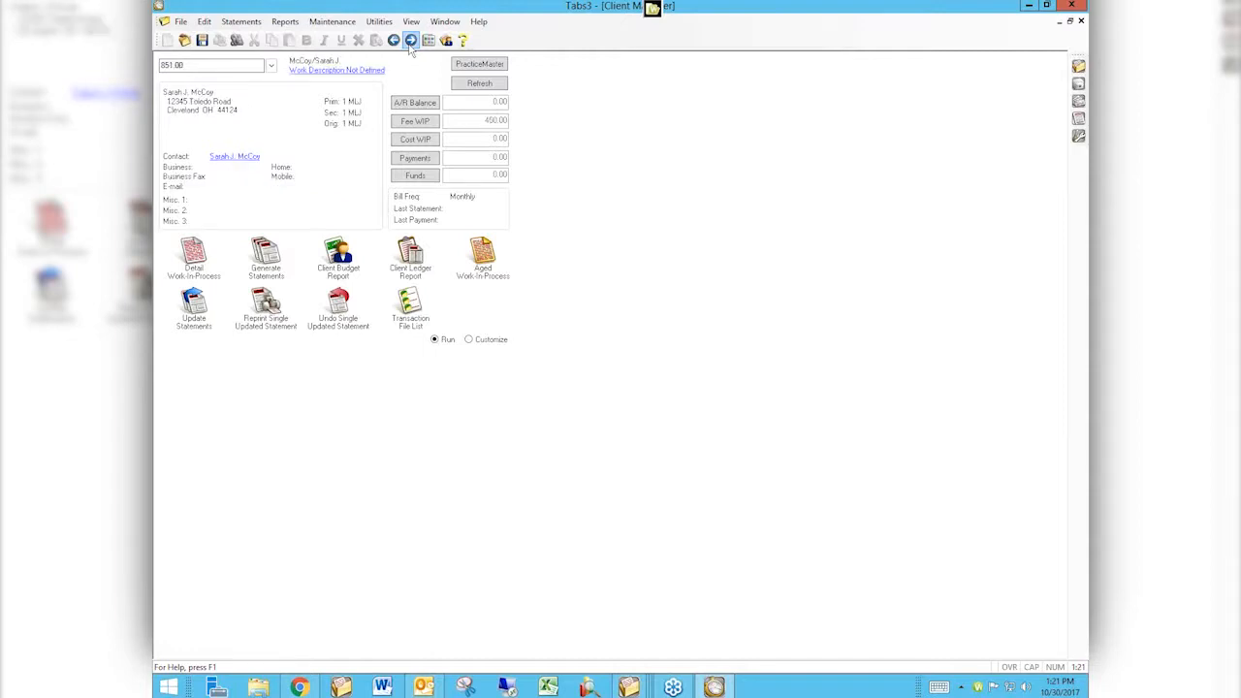
{"action": "left_click", "coordinate": [411, 262]}
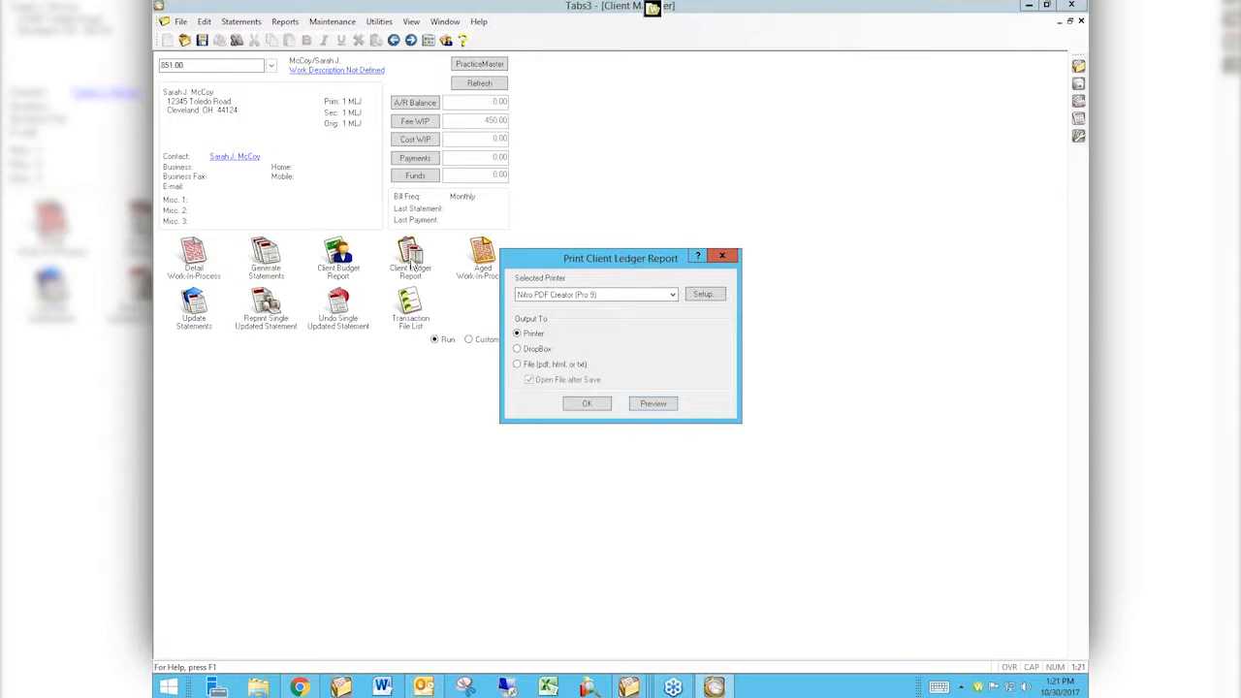
{"action": "left_click", "coordinate": [654, 404]}
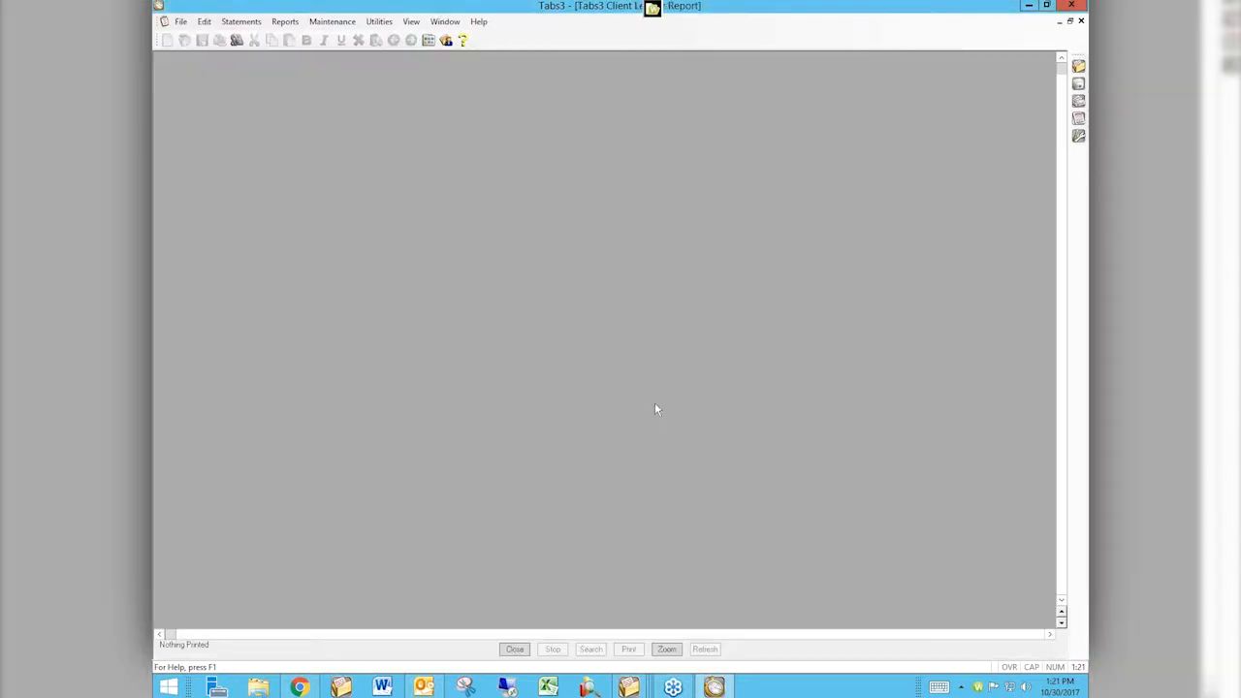
{"action": "left_click", "coordinate": [514, 650]}
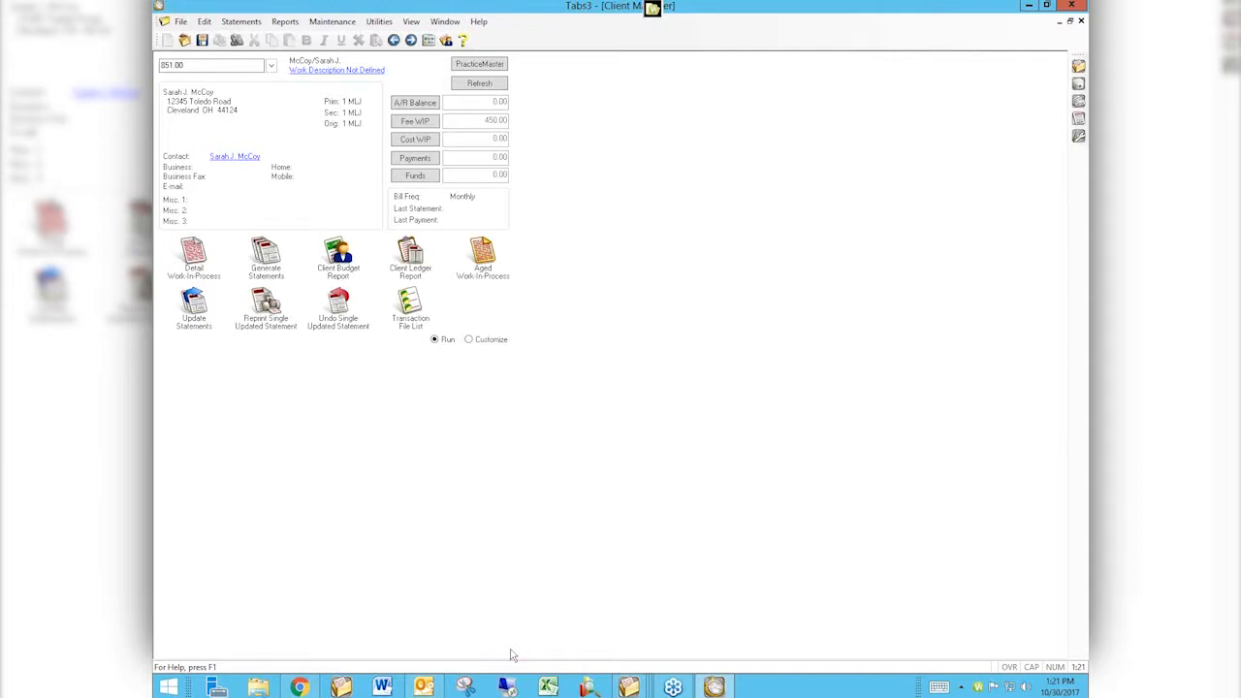
Move to client 853.00 and open, then cancel, its Payment Lookup.
{"action": "left_click", "coordinate": [411, 40]}
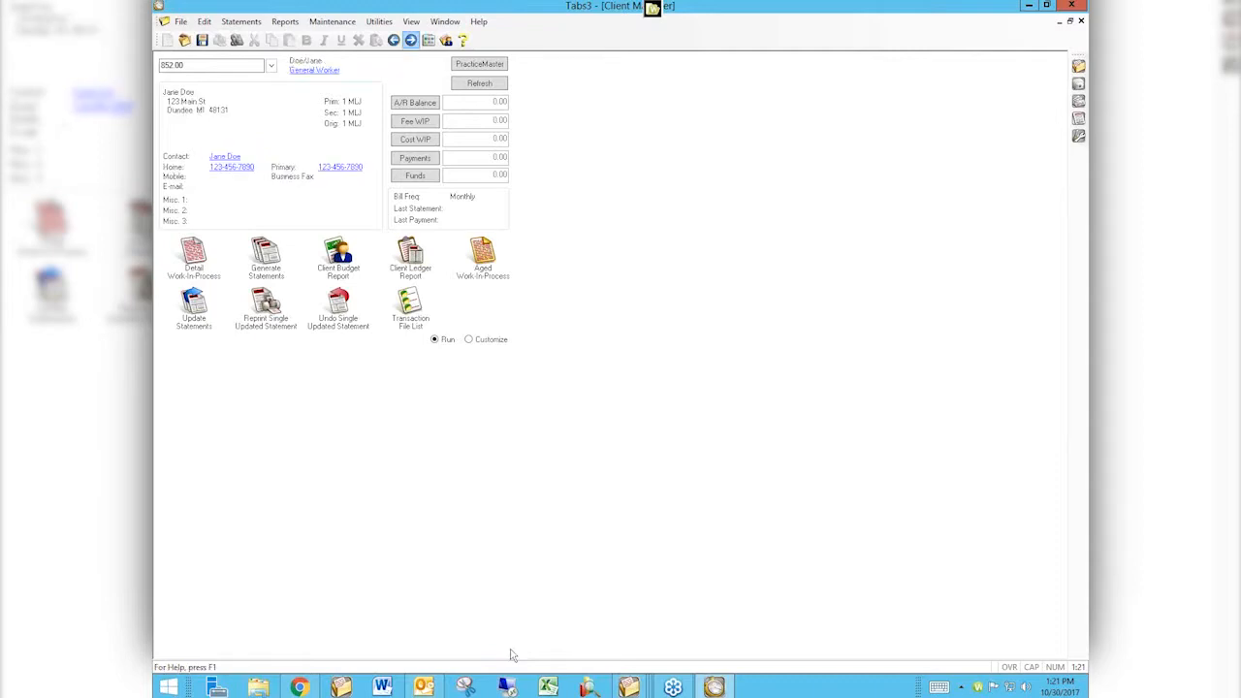
{"action": "left_click", "coordinate": [411, 40]}
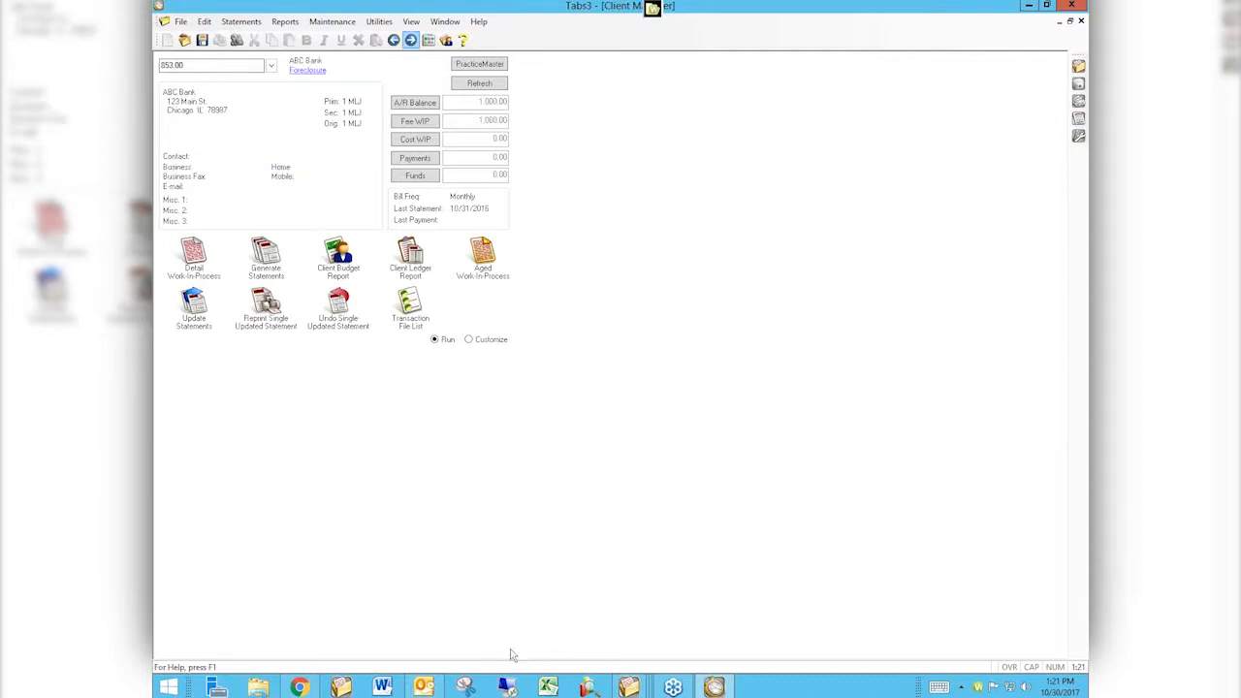
{"action": "left_click", "coordinate": [414, 159]}
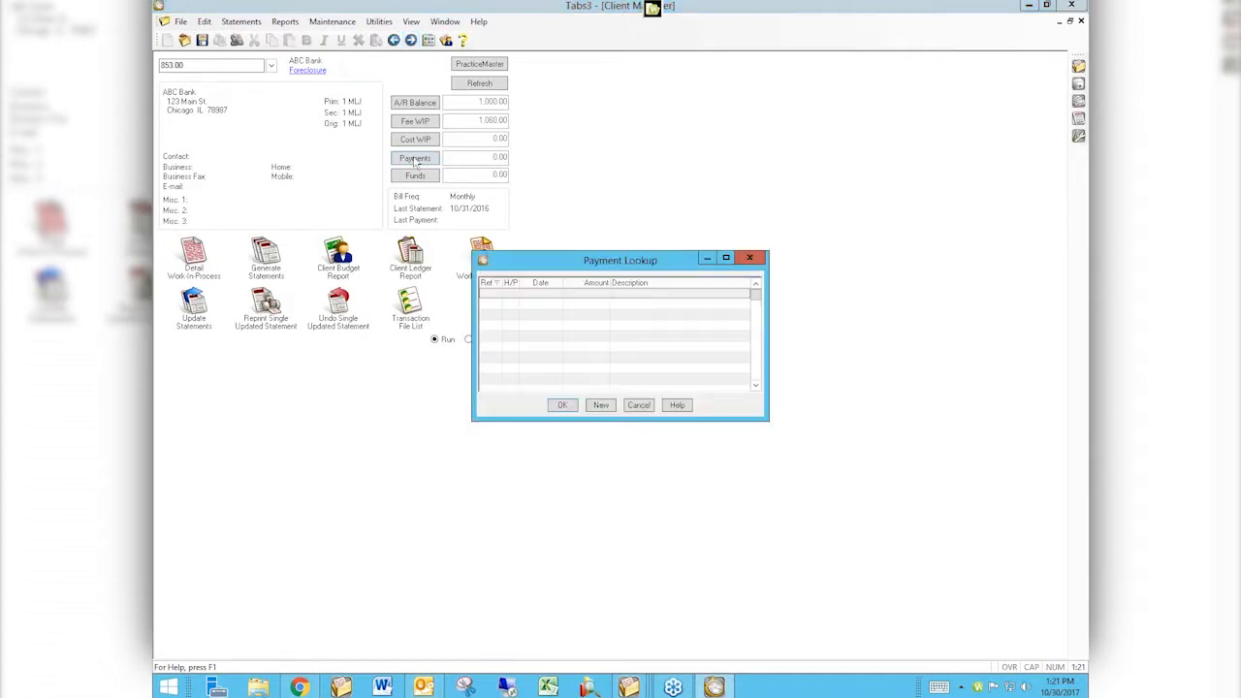
{"action": "left_click", "coordinate": [640, 405]}
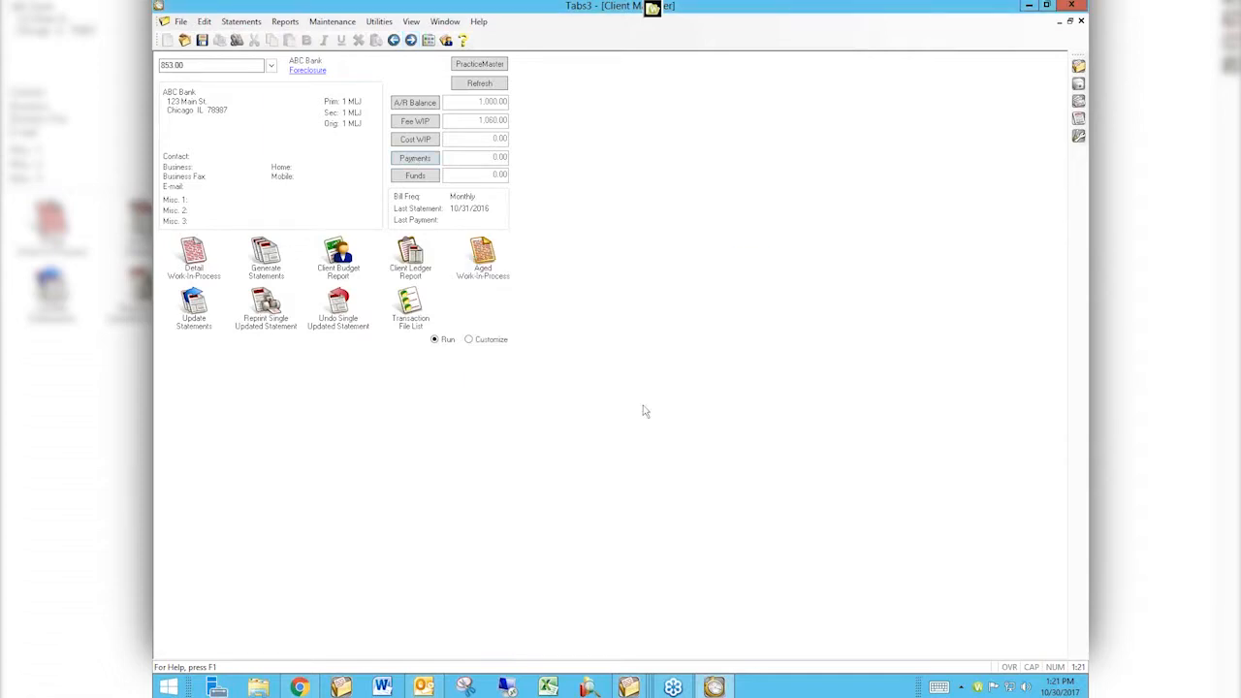
Preview the Client Ledger Report for client 853.00 and close it.
{"action": "left_click", "coordinate": [410, 260]}
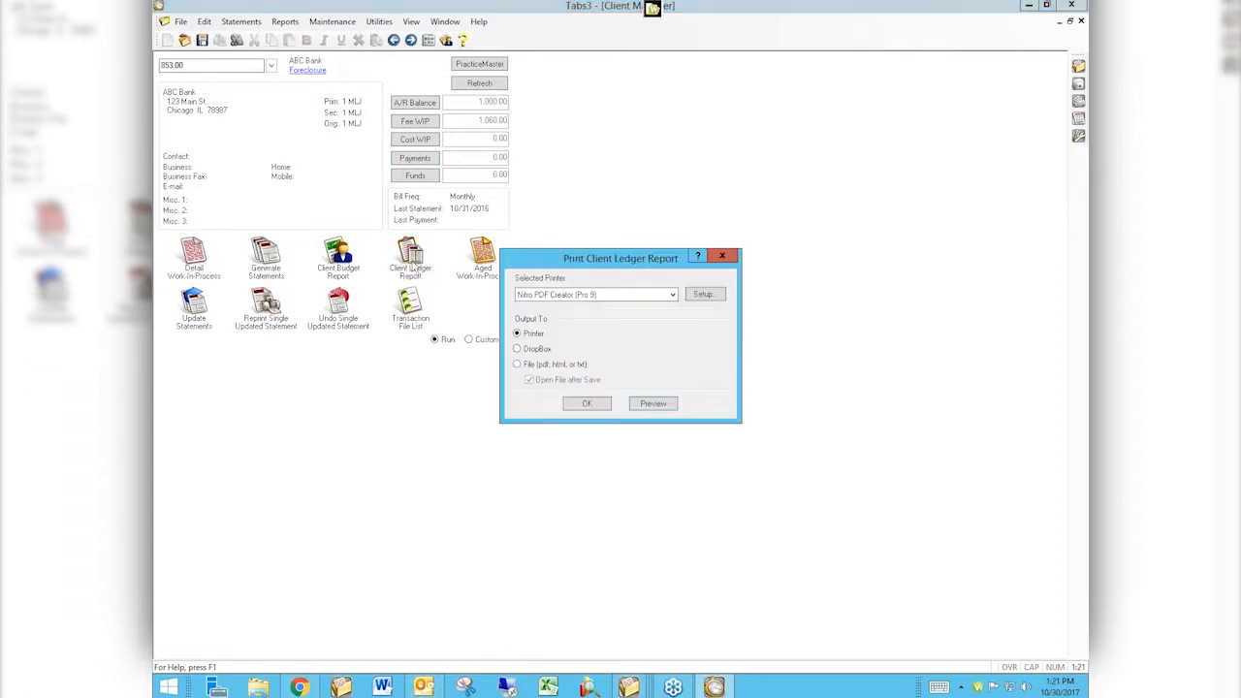
{"action": "left_click", "coordinate": [658, 415]}
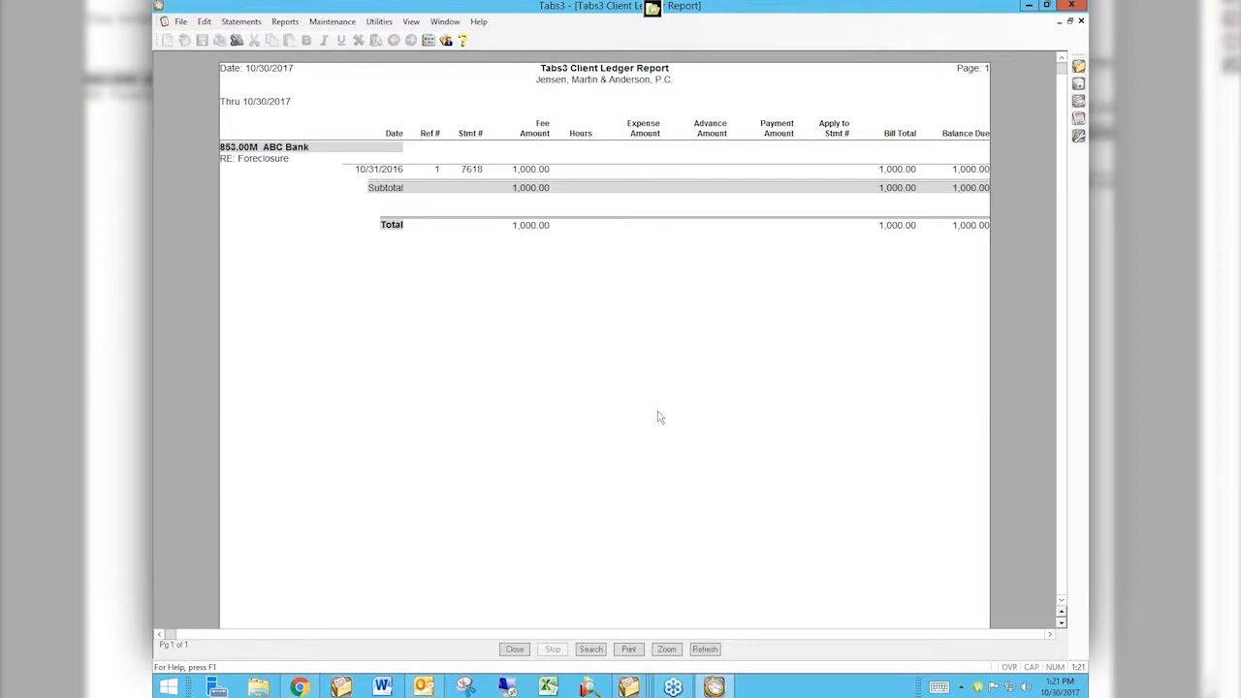
{"action": "left_click", "coordinate": [1081, 21]}
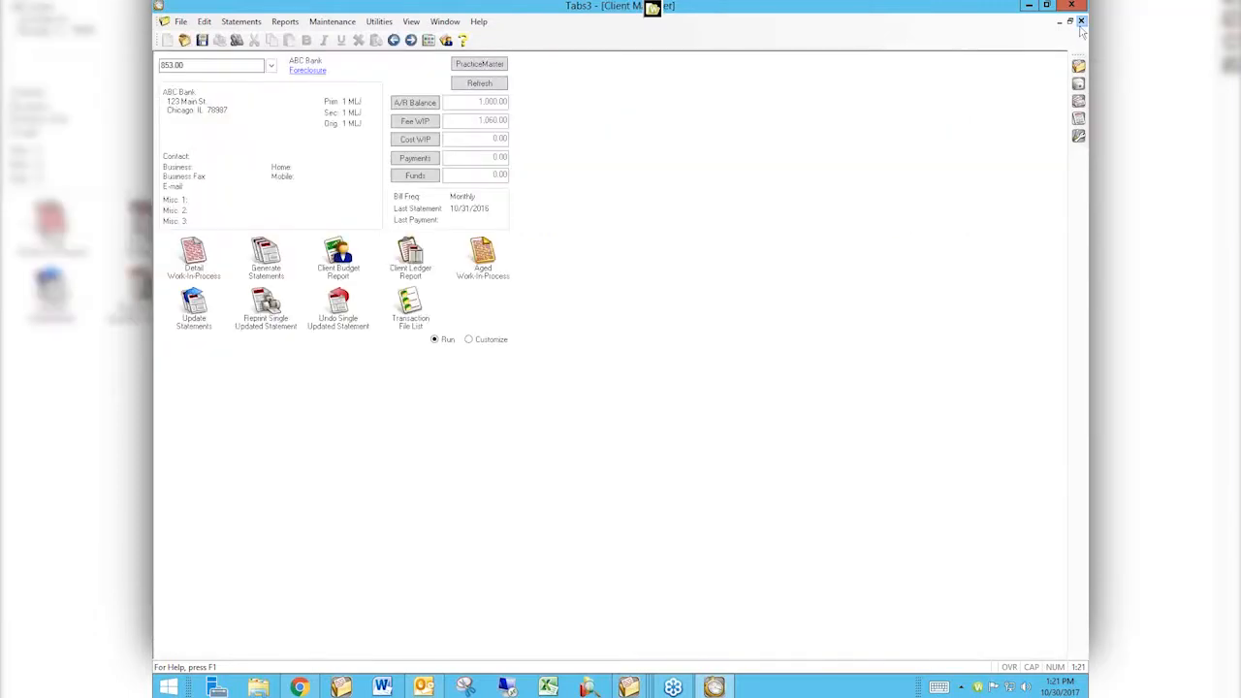
Browse through the clients back to client 850.00 and preview its Client Ledger Report.
{"action": "left_click", "coordinate": [411, 40]}
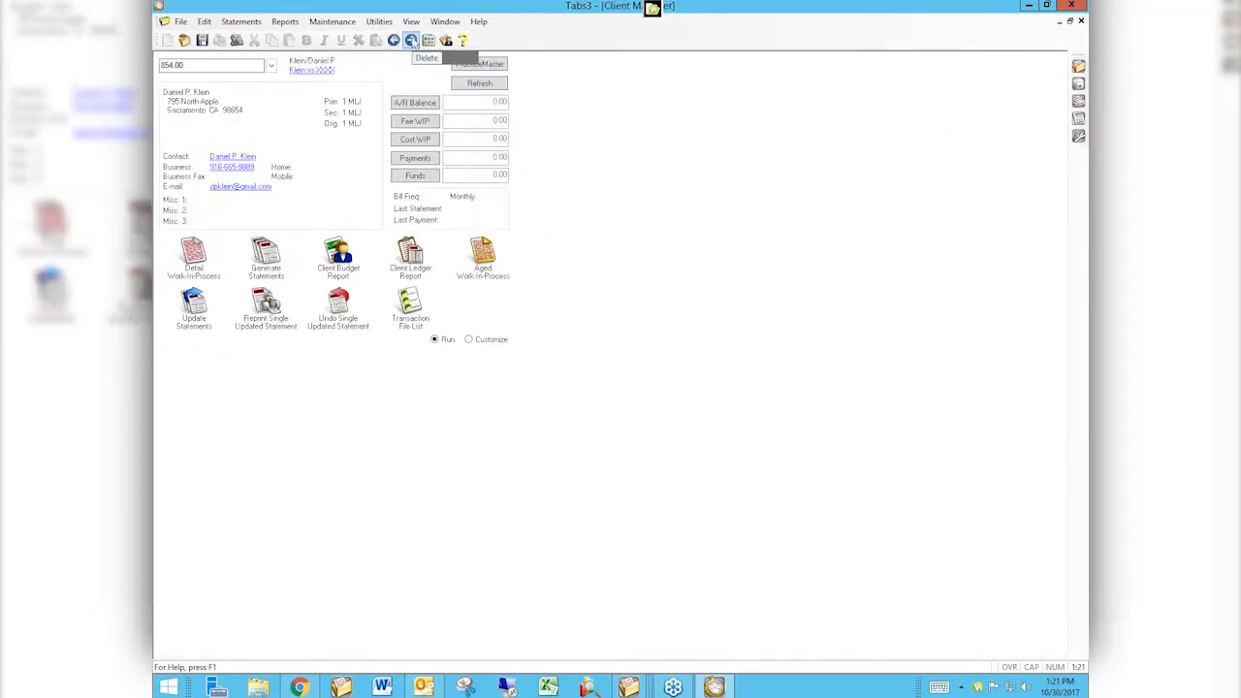
{"action": "left_click", "coordinate": [412, 40]}
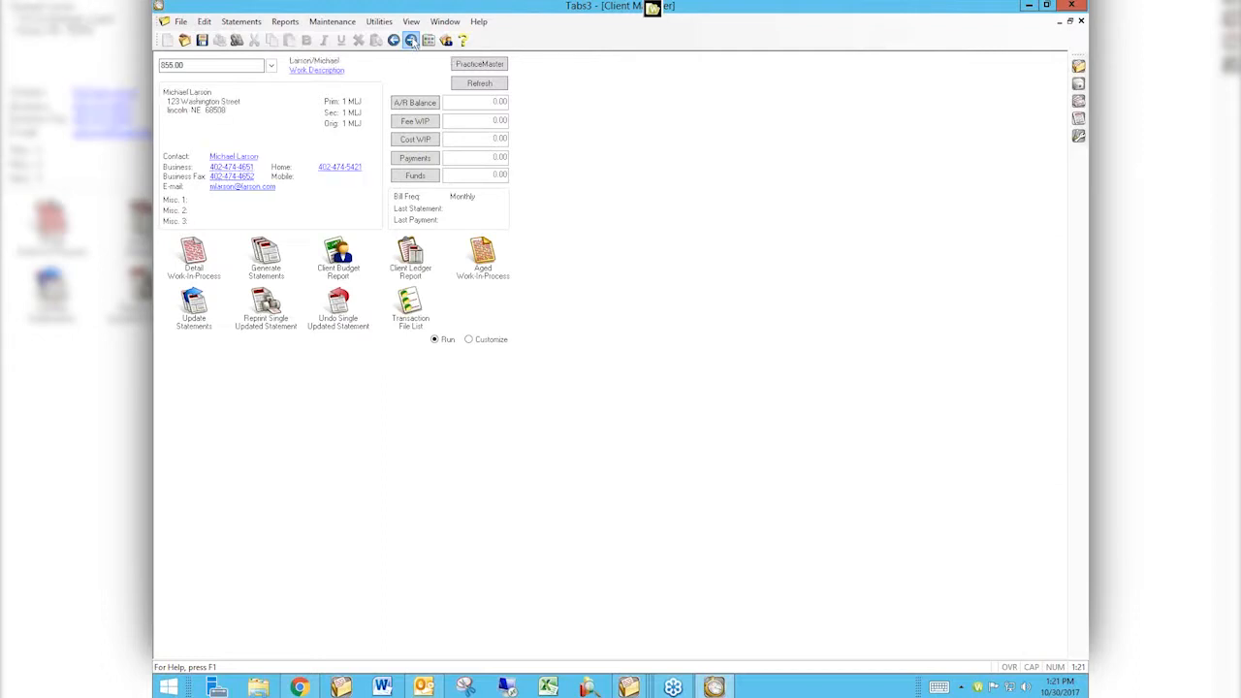
{"action": "left_click", "coordinate": [411, 40]}
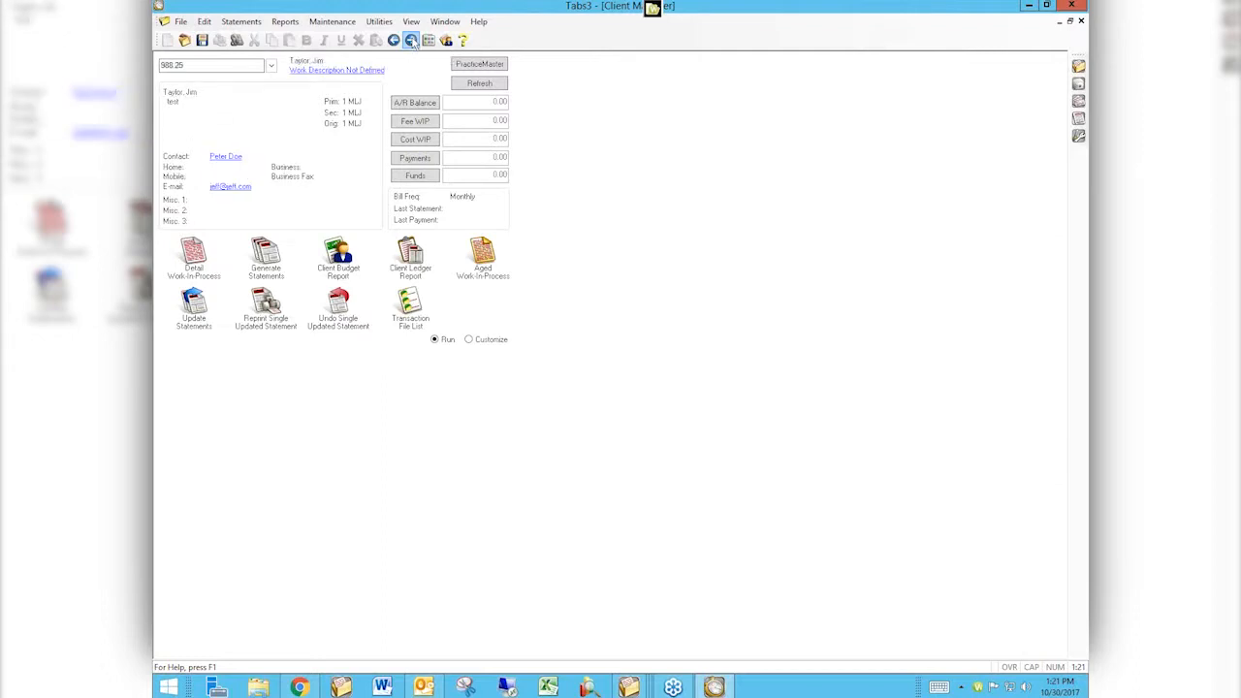
{"action": "left_click", "coordinate": [395, 41]}
{"action": "left_click", "coordinate": [394, 42]}
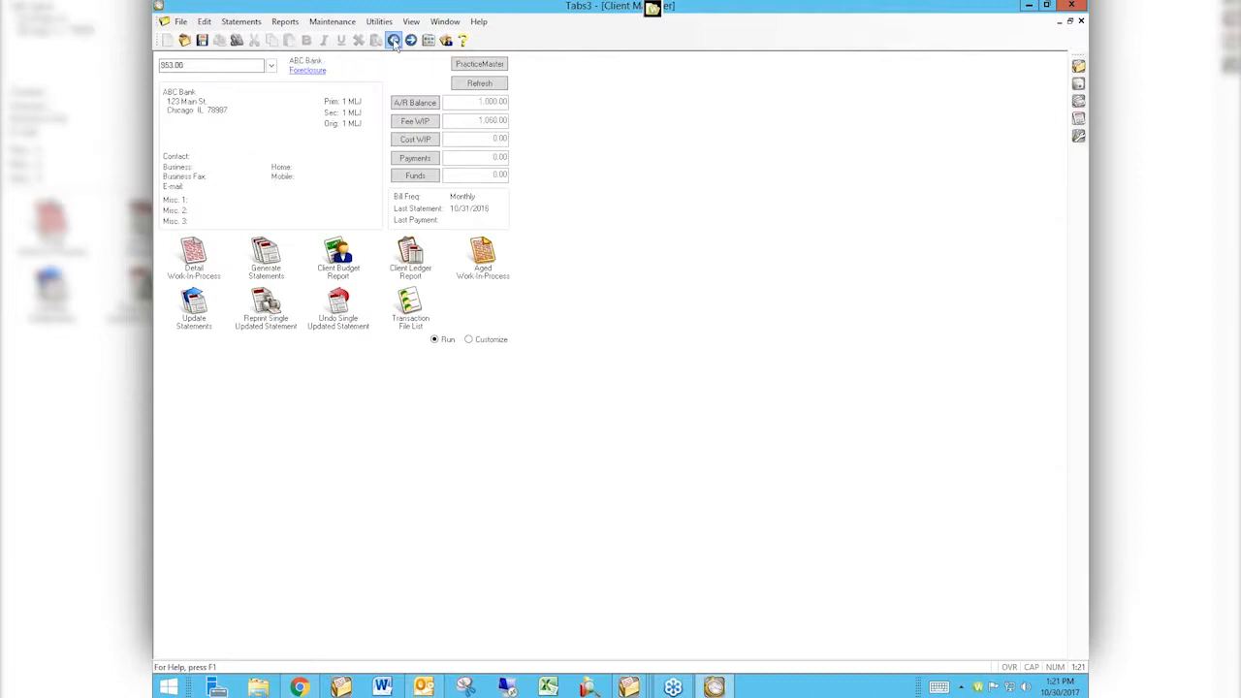
{"action": "left_click", "coordinate": [395, 42]}
{"action": "left_click", "coordinate": [395, 42]}
{"action": "left_click", "coordinate": [394, 42]}
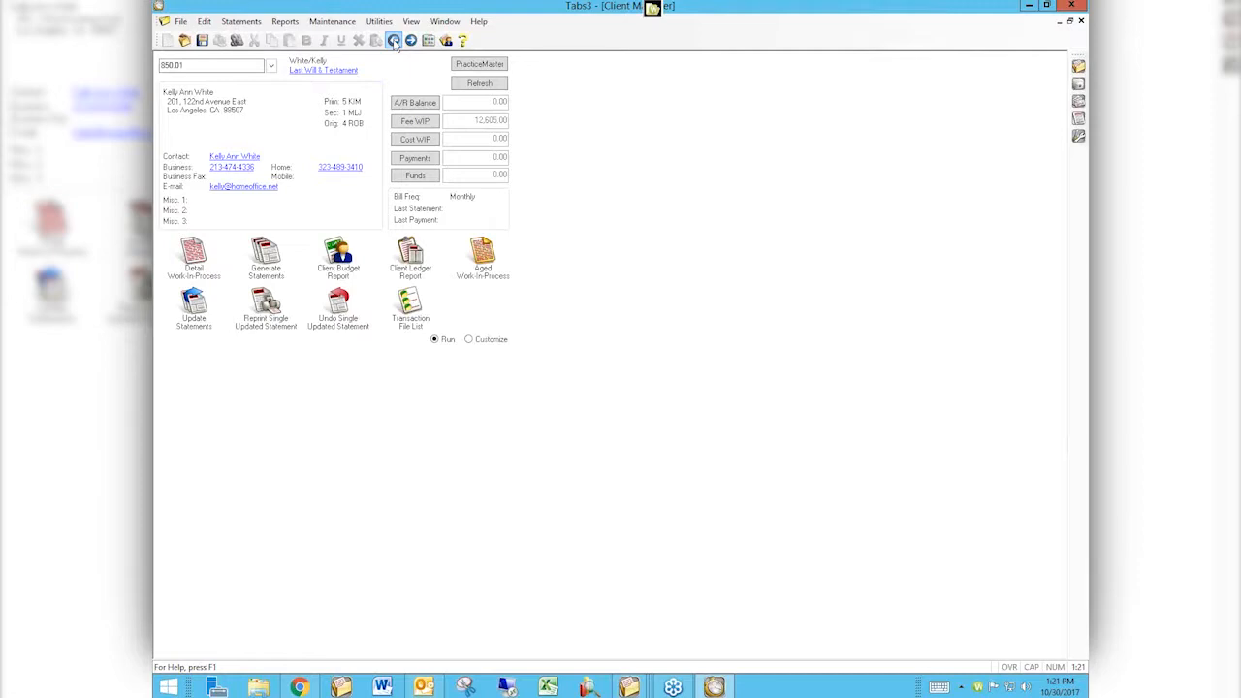
{"action": "left_click", "coordinate": [395, 42]}
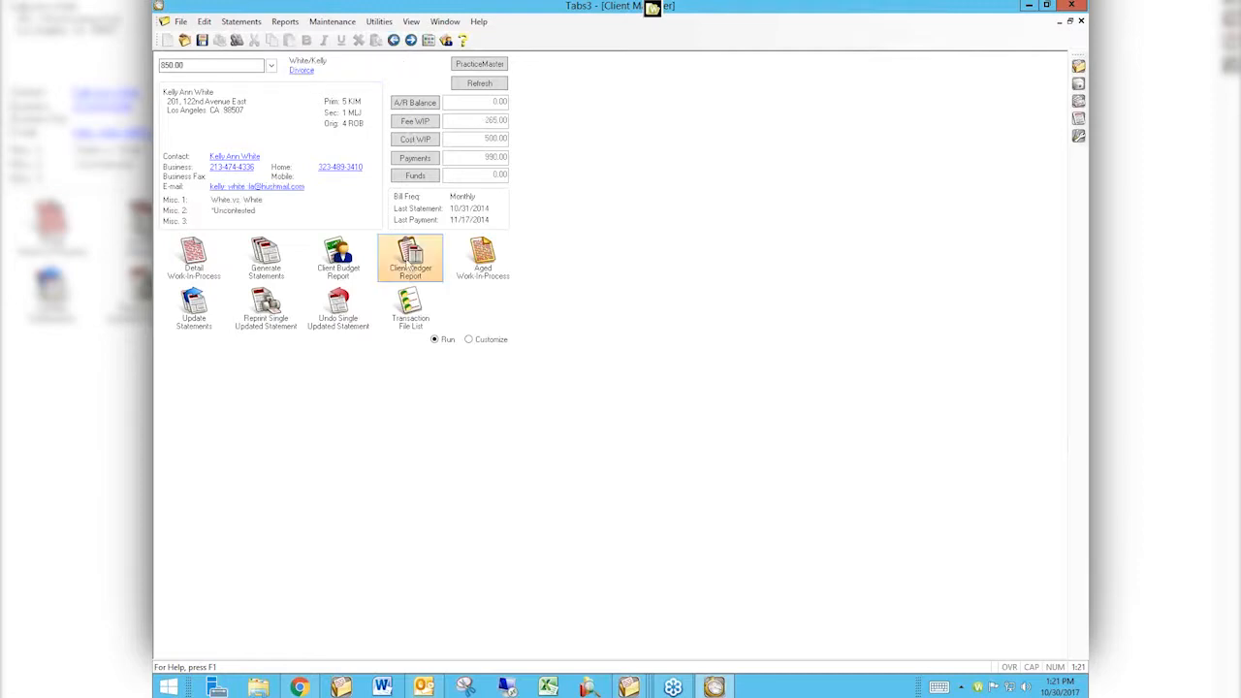
{"action": "left_click", "coordinate": [411, 257]}
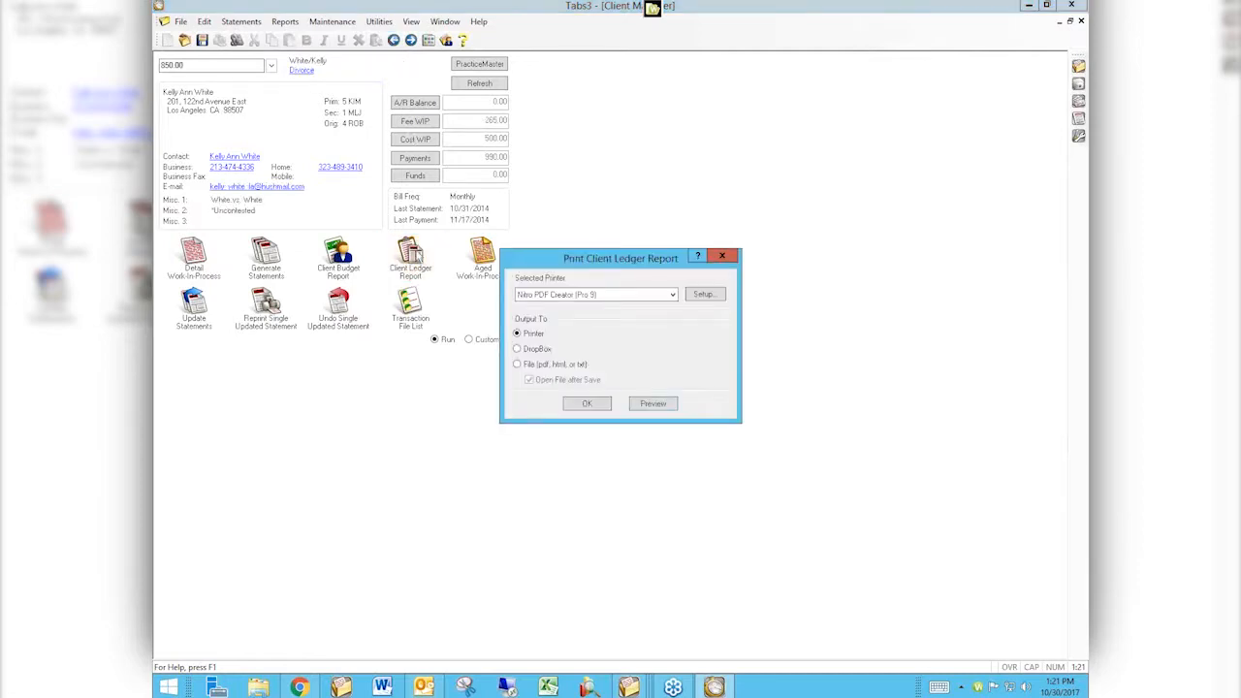
{"action": "left_click", "coordinate": [656, 407]}
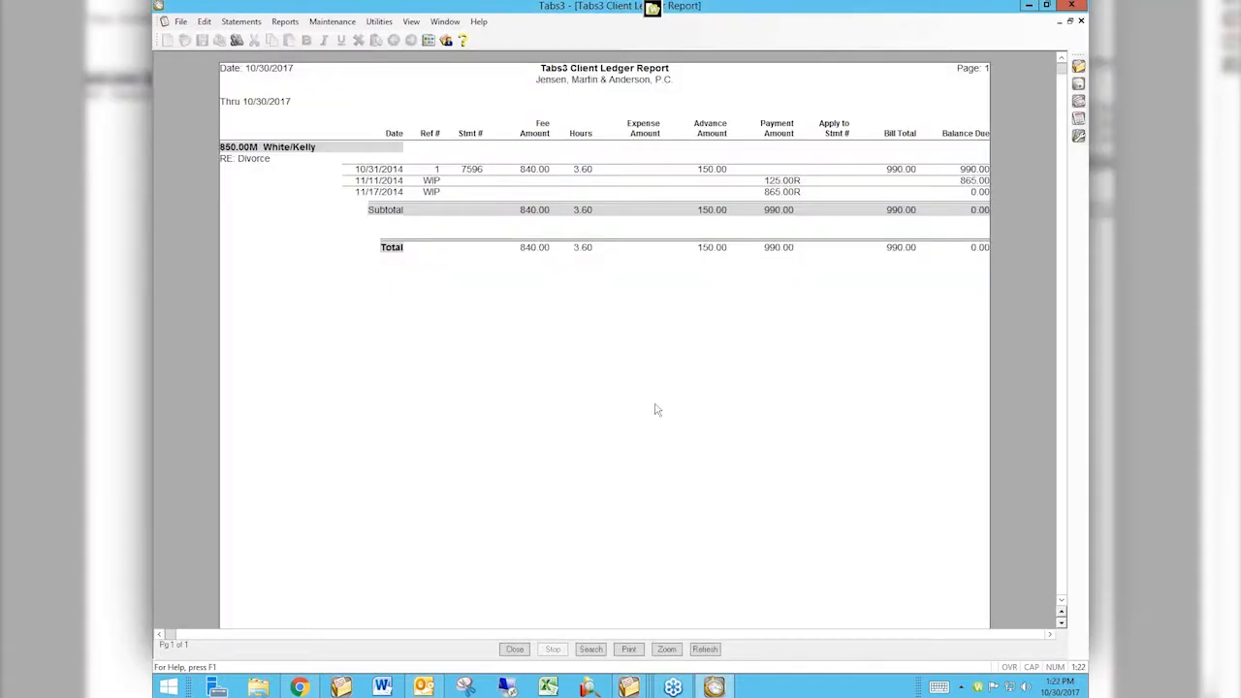
Close the report preview and open Payment Adjustment, skipping the suggested backup.
{"action": "left_click", "coordinate": [1081, 20]}
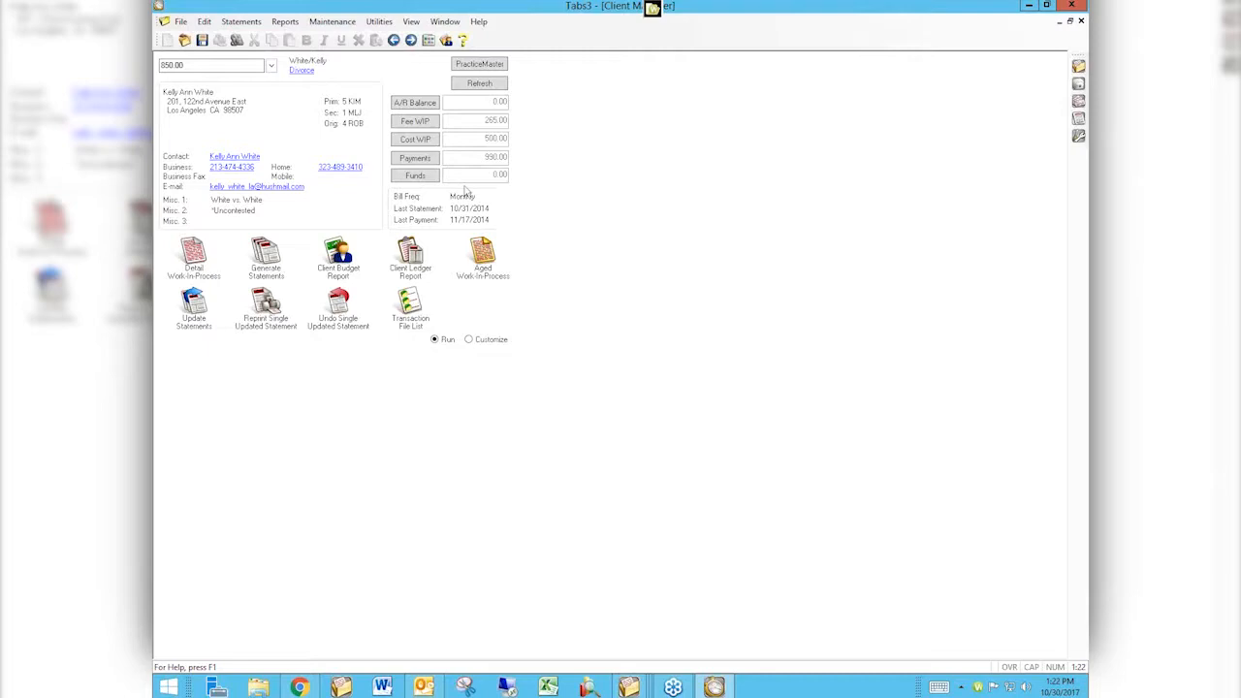
{"action": "left_click", "coordinate": [329, 24]}
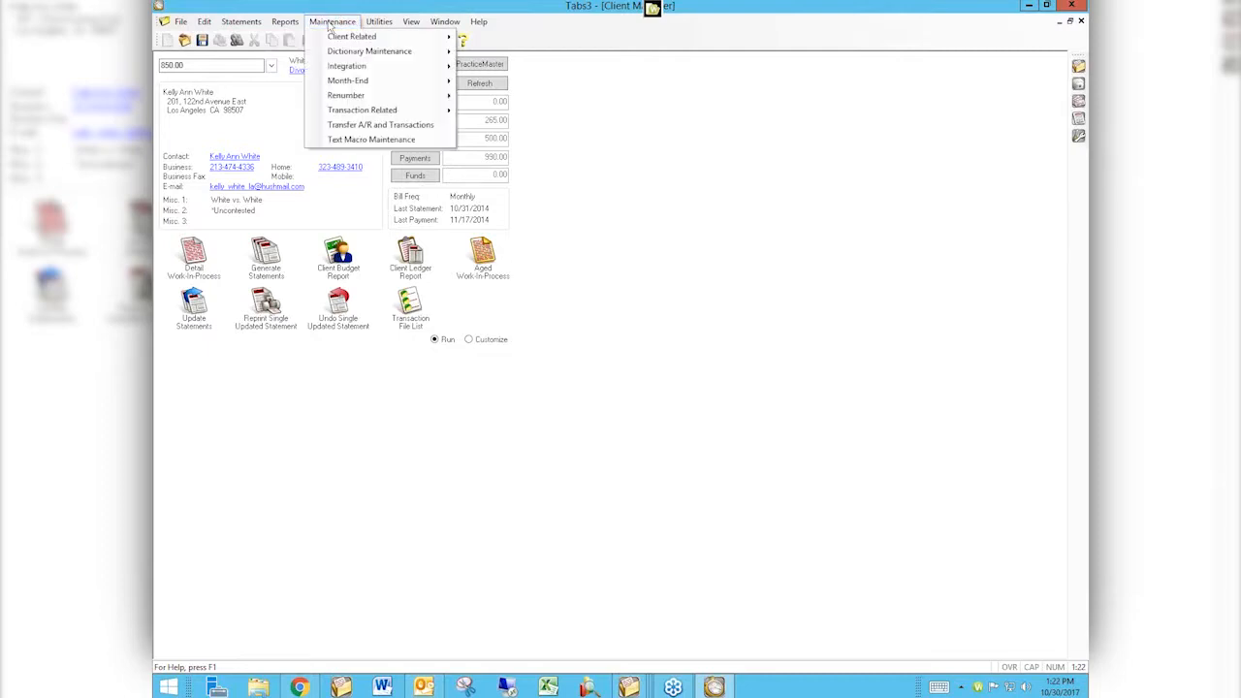
{"action": "mouse_move", "coordinate": [341, 115]}
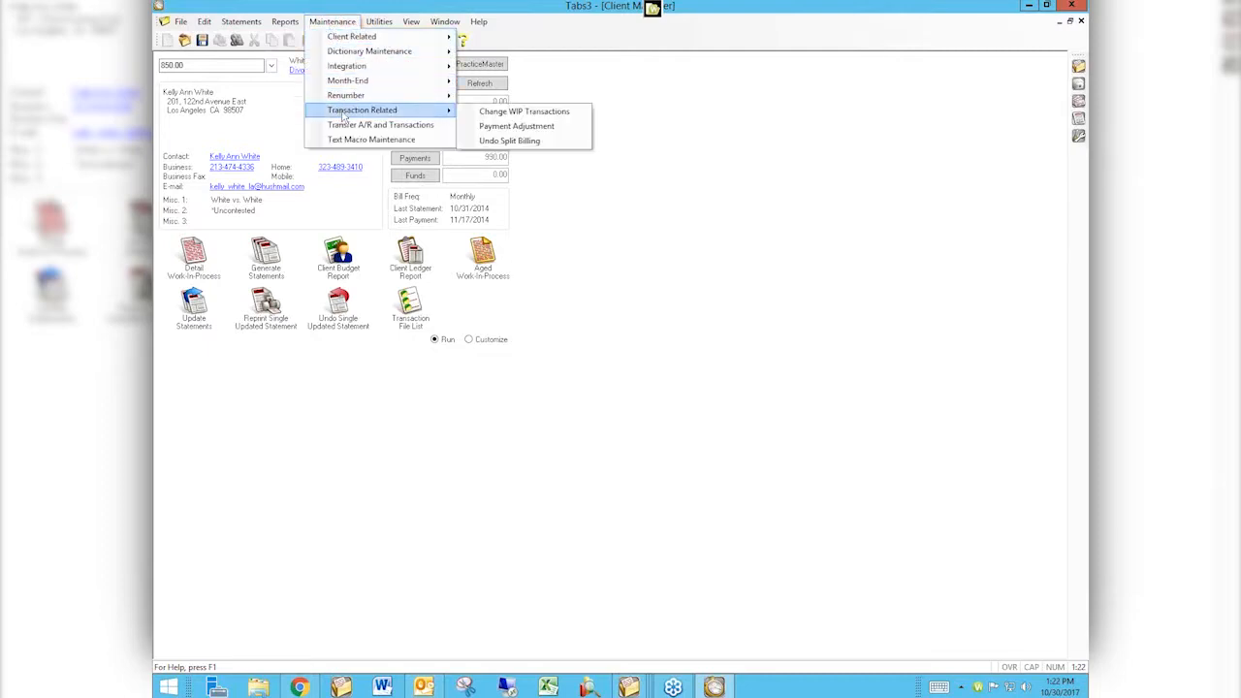
{"action": "left_click", "coordinate": [500, 127]}
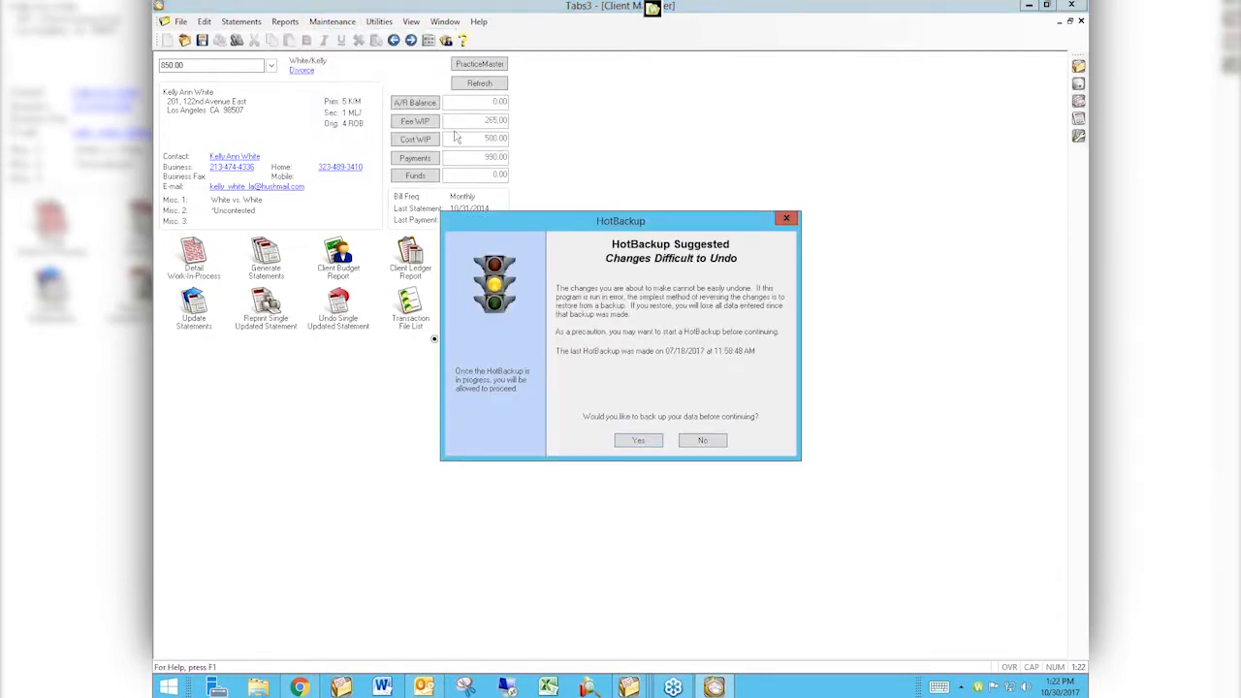
{"action": "left_click", "coordinate": [696, 440]}
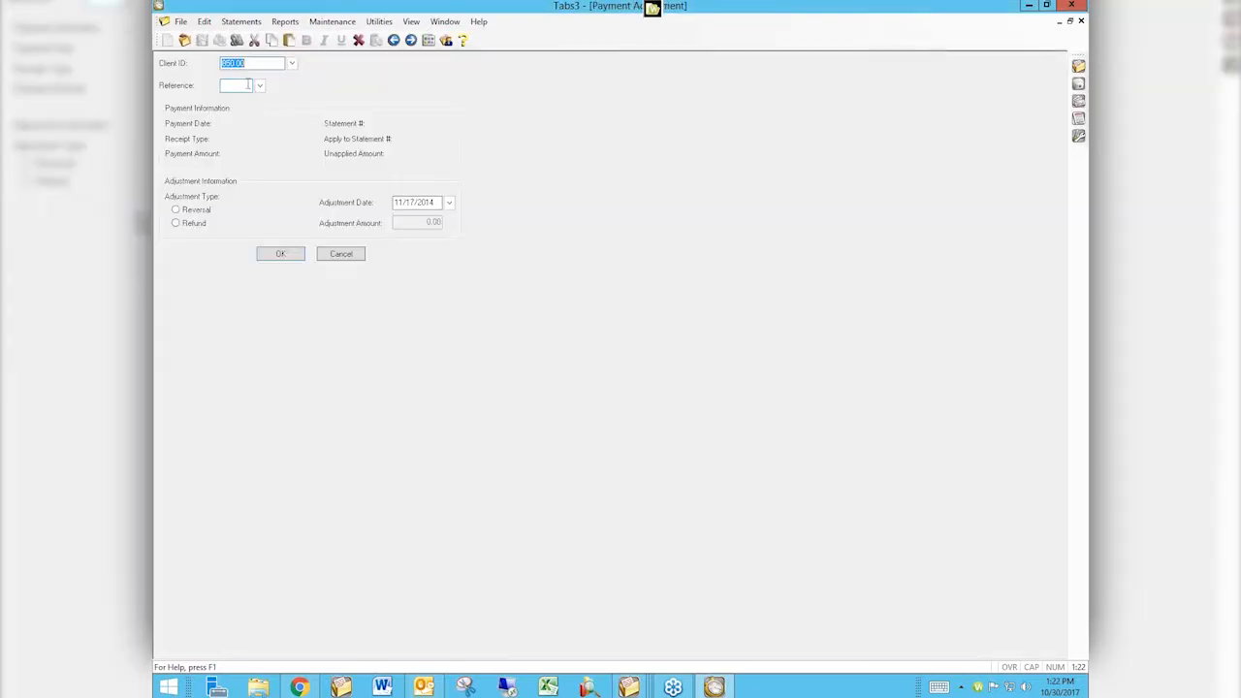
Enter client 850.00 in Payment Adjustment and open, then cancel, its payment lookup.
{"action": "type", "text": "85"}
{"action": "key", "text": "Tab"}
{"action": "left_click", "coordinate": [259, 87]}
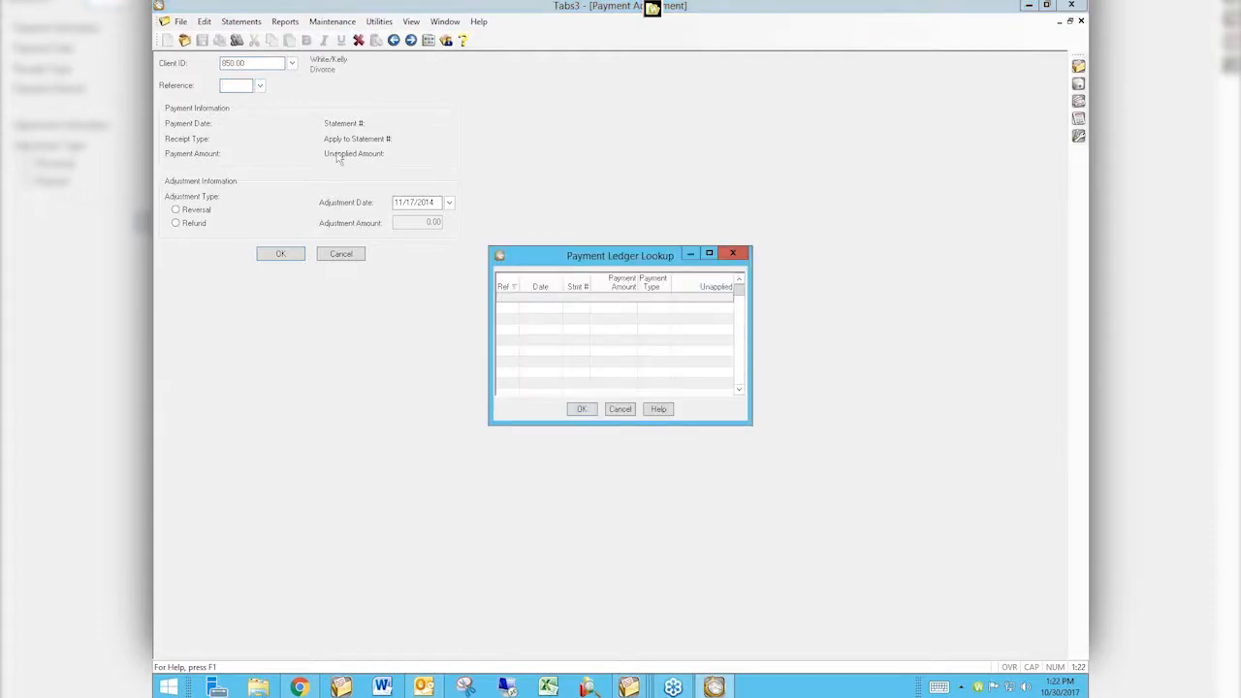
{"action": "left_click", "coordinate": [621, 409]}
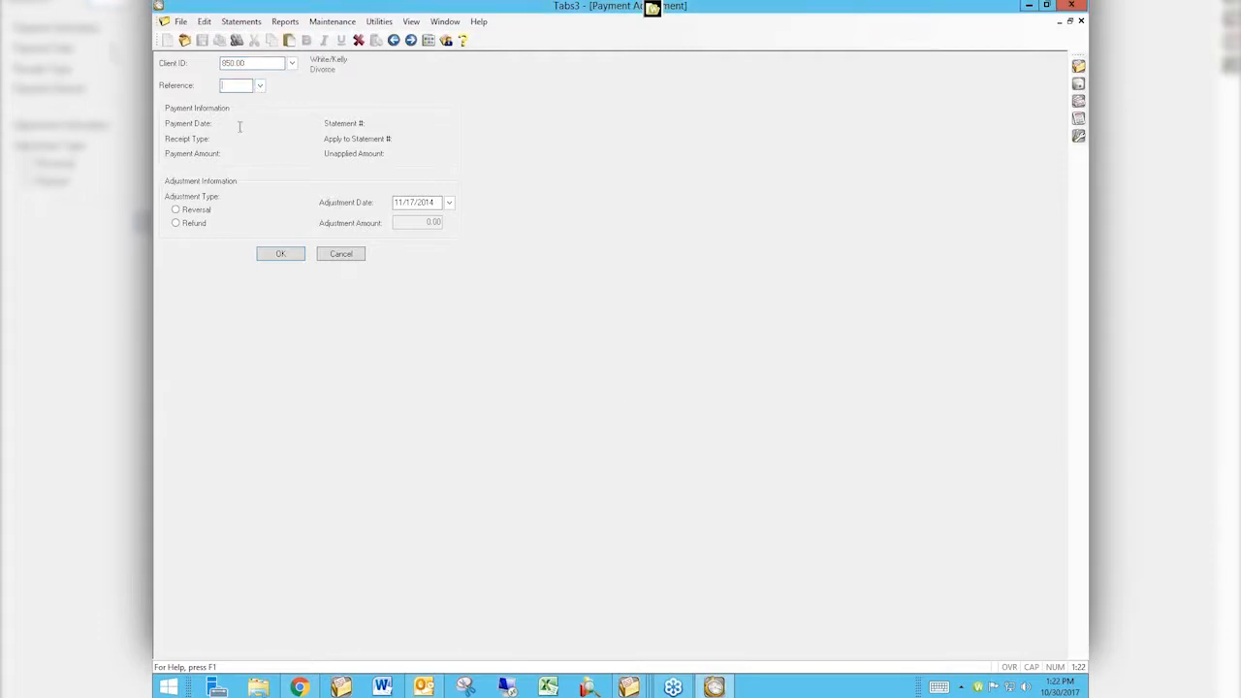
Reverse payment reference 27 for client 415.00 with adjustment date 11/17/2014 and confirm the adjustment.
{"action": "left_click", "coordinate": [247, 62]}
{"action": "type", "text": "415"}
{"action": "key", "text": "Tab"}
{"action": "left_click", "coordinate": [259, 86]}
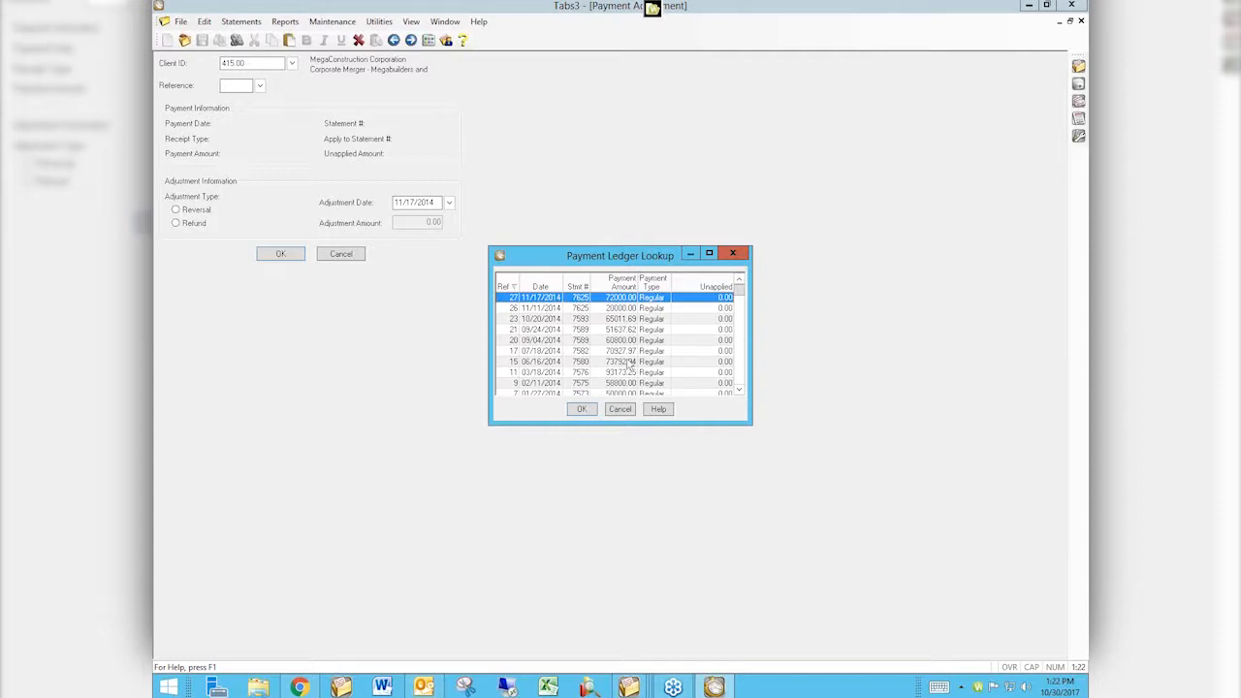
{"action": "double_click", "coordinate": [582, 300]}
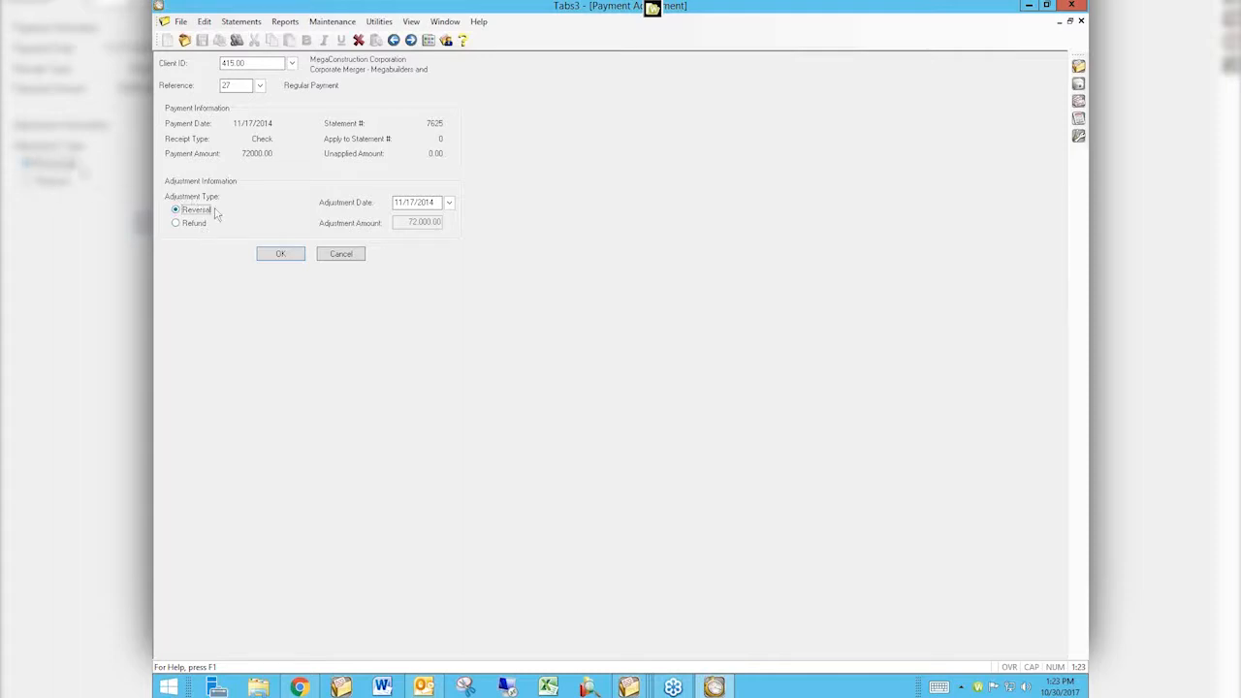
{"action": "left_click", "coordinate": [438, 202]}
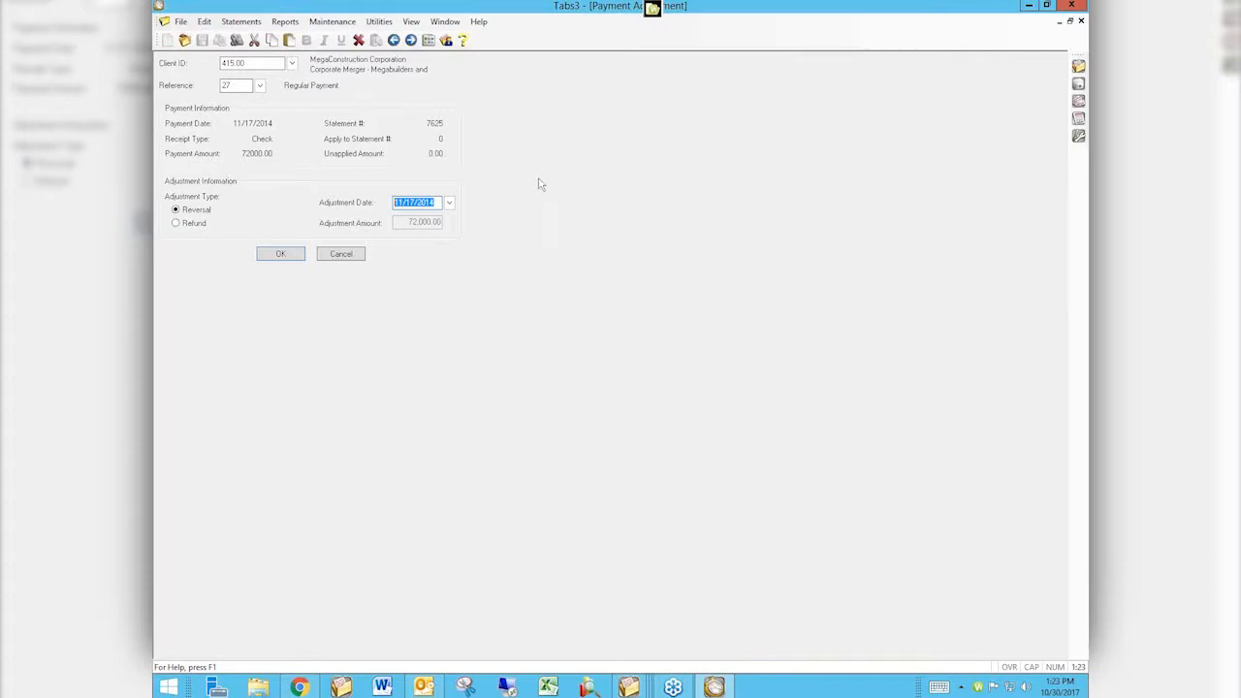
{"action": "left_click", "coordinate": [287, 256]}
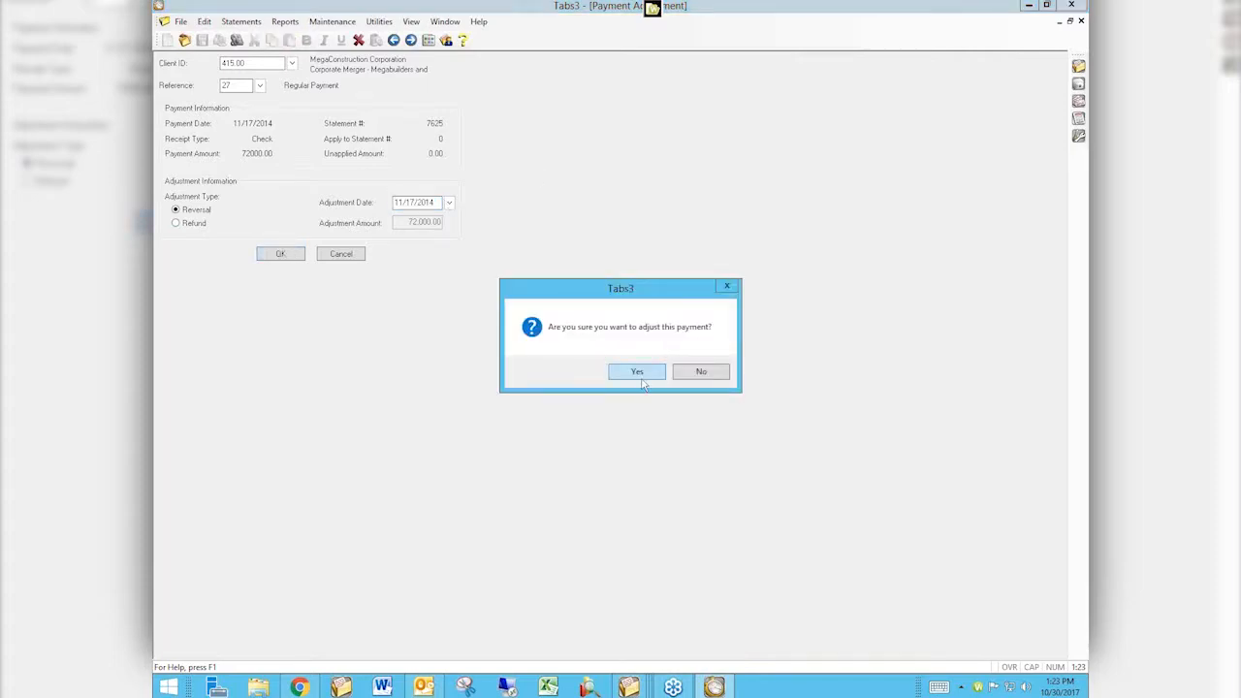
{"action": "left_click", "coordinate": [637, 375]}
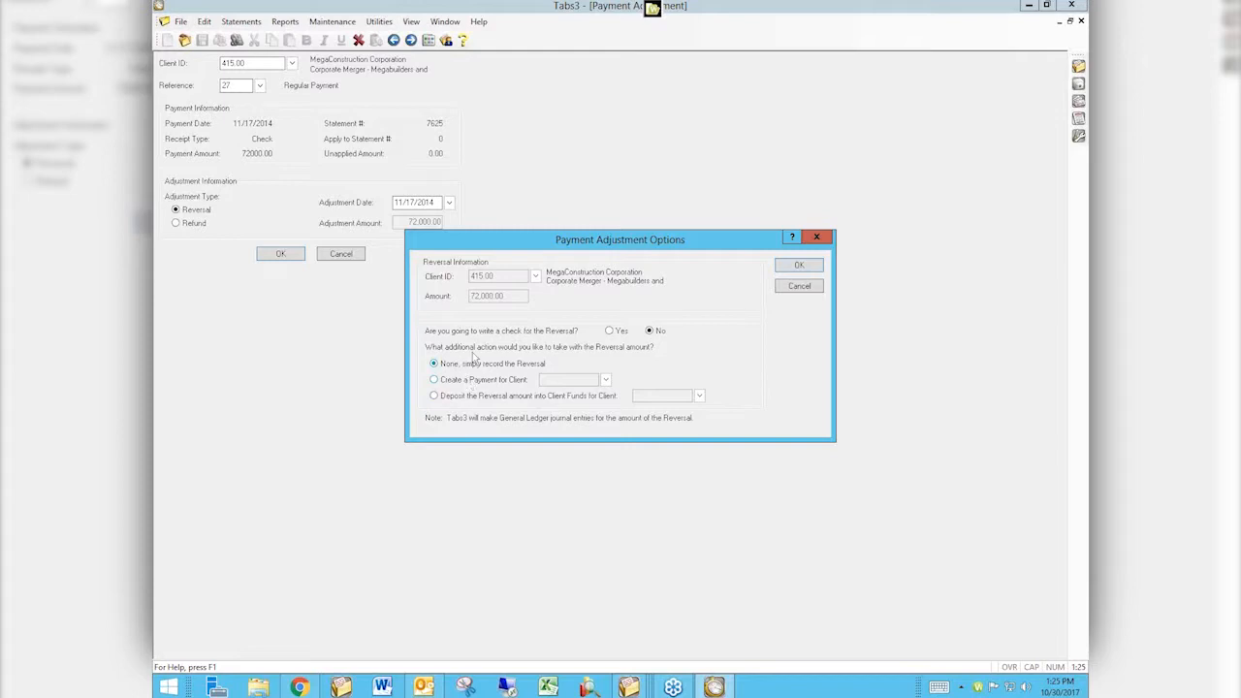
Record the reversal without a check, use journal date 11/17/2014, close Payment Adjustment and skip the verification list.
{"action": "left_click", "coordinate": [795, 266]}
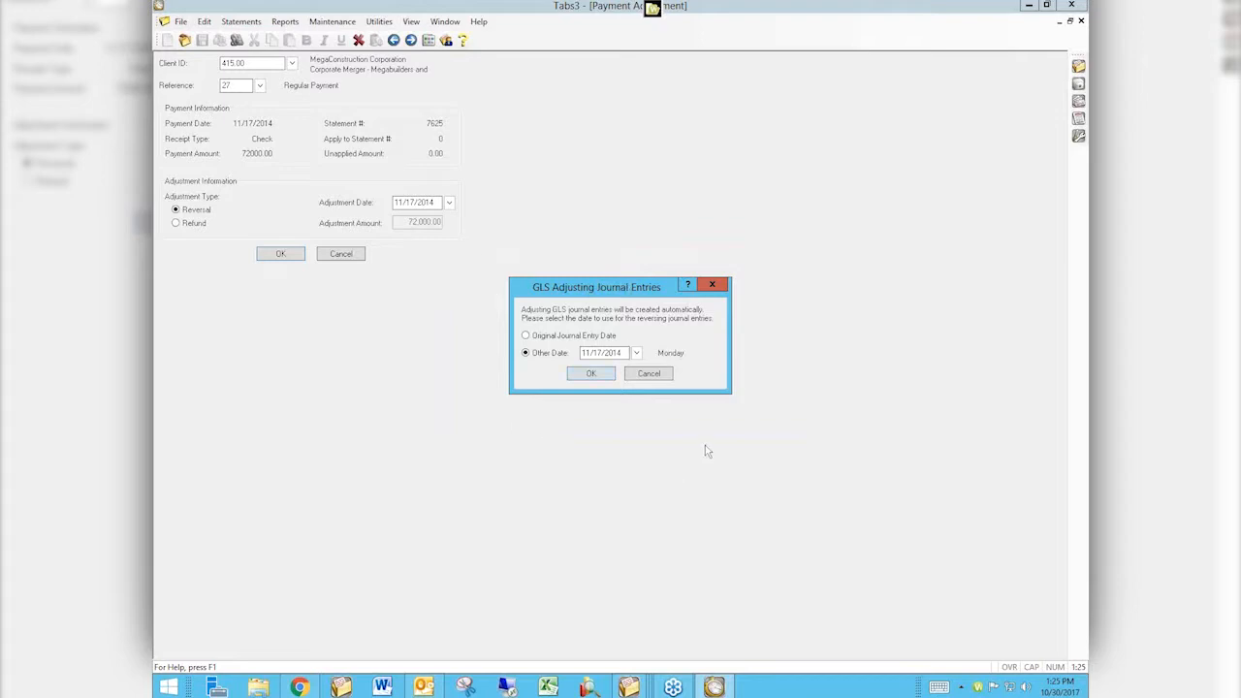
{"action": "left_click", "coordinate": [586, 374]}
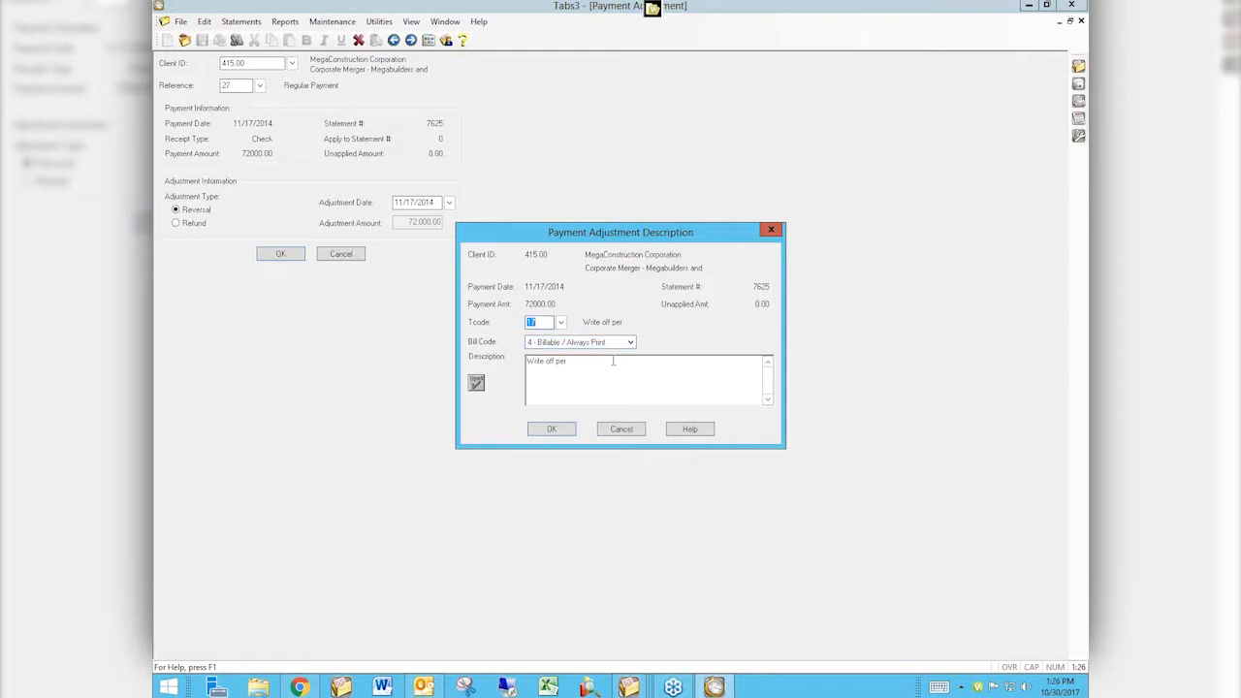
{"action": "left_click", "coordinate": [622, 429]}
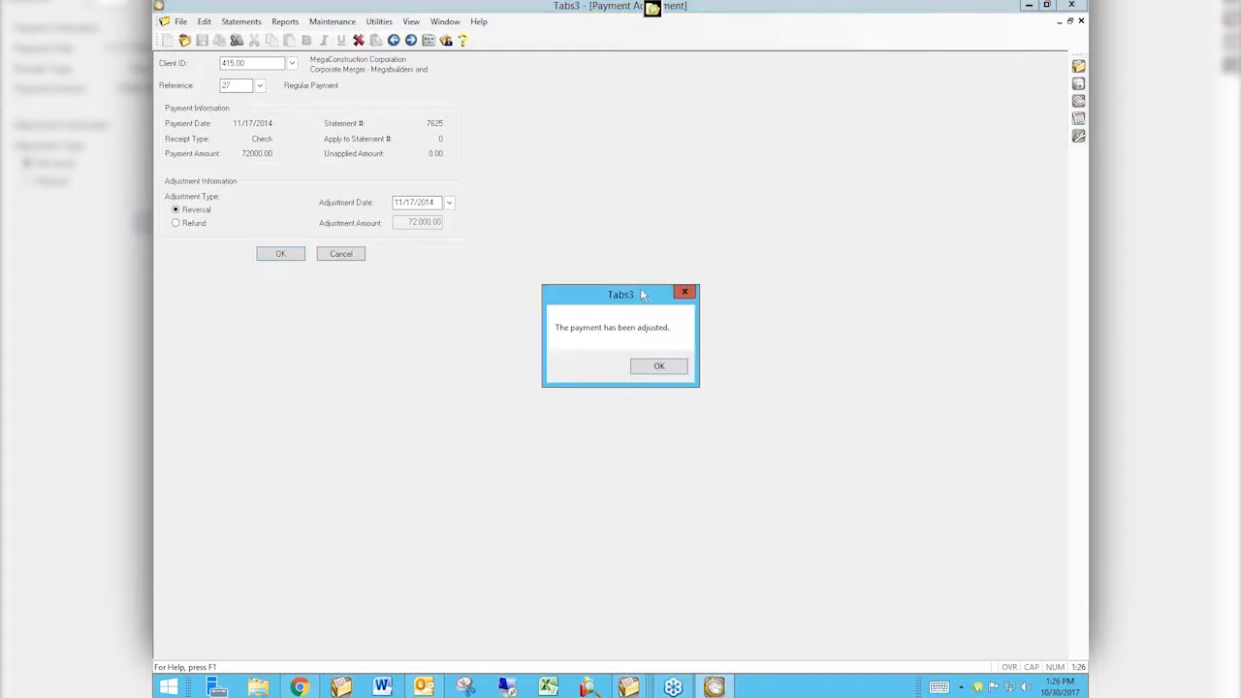
{"action": "left_click", "coordinate": [658, 369]}
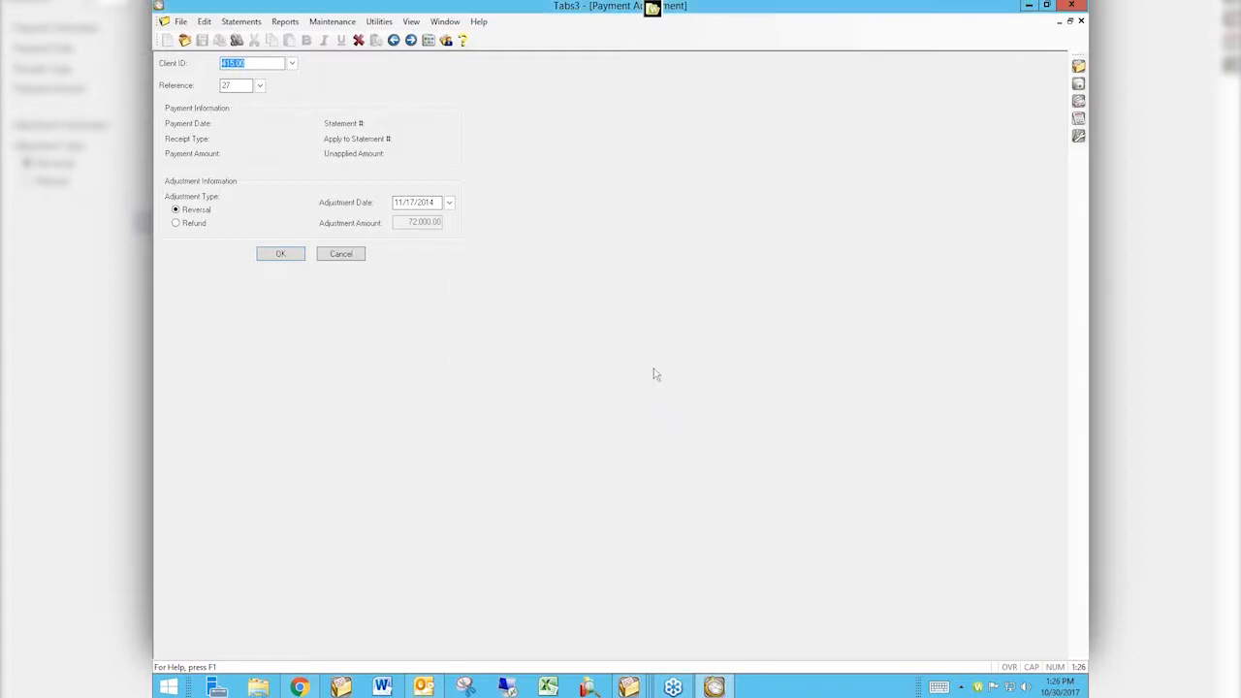
{"action": "left_click", "coordinate": [333, 256]}
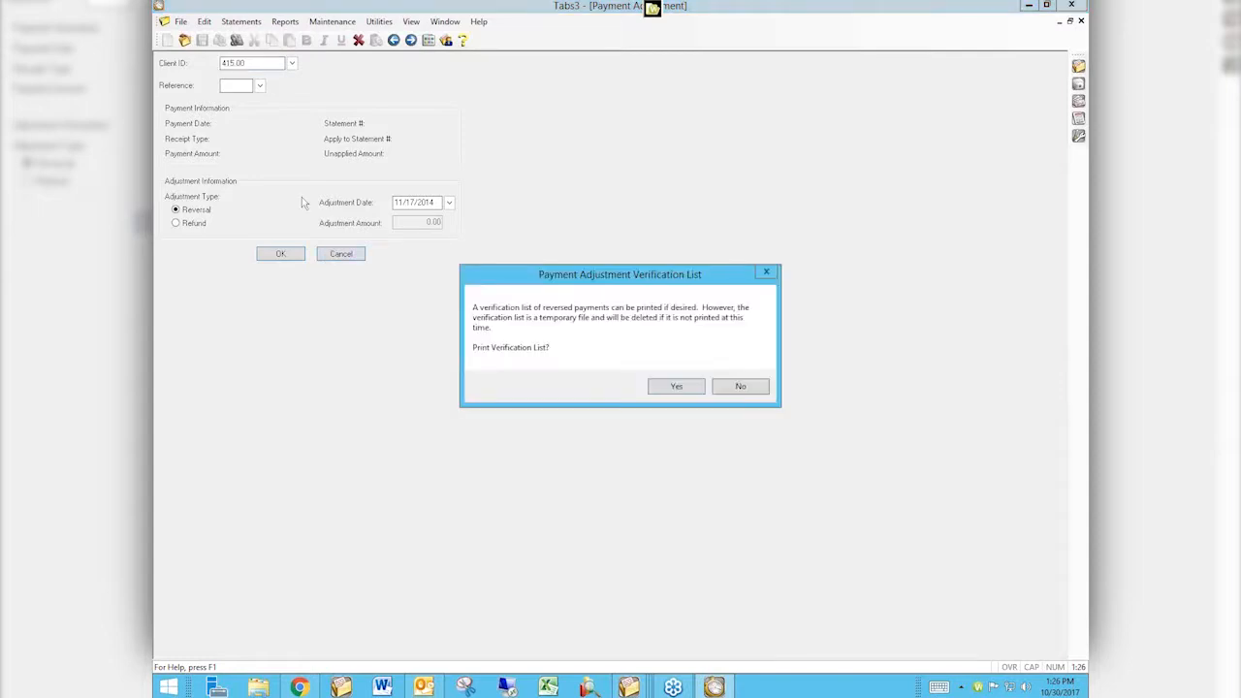
{"action": "left_click", "coordinate": [737, 387]}
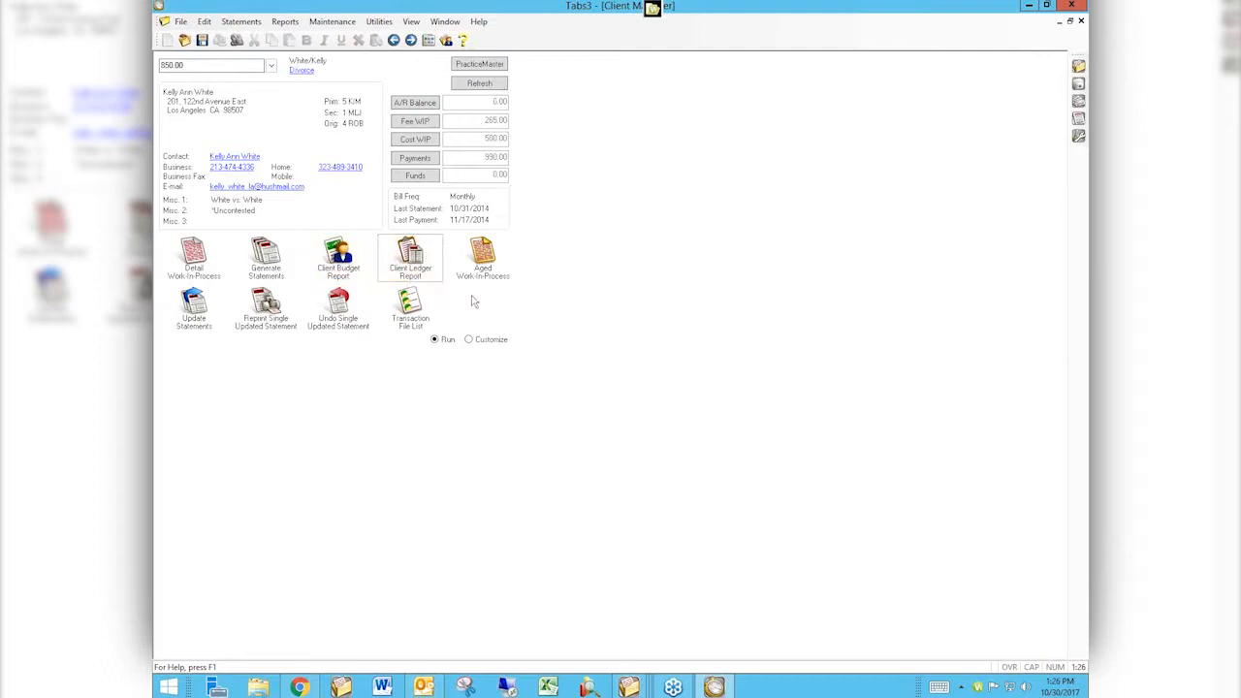
Preview the Client Ledger Report for client 850.00 and close it.
{"action": "left_click", "coordinate": [410, 257]}
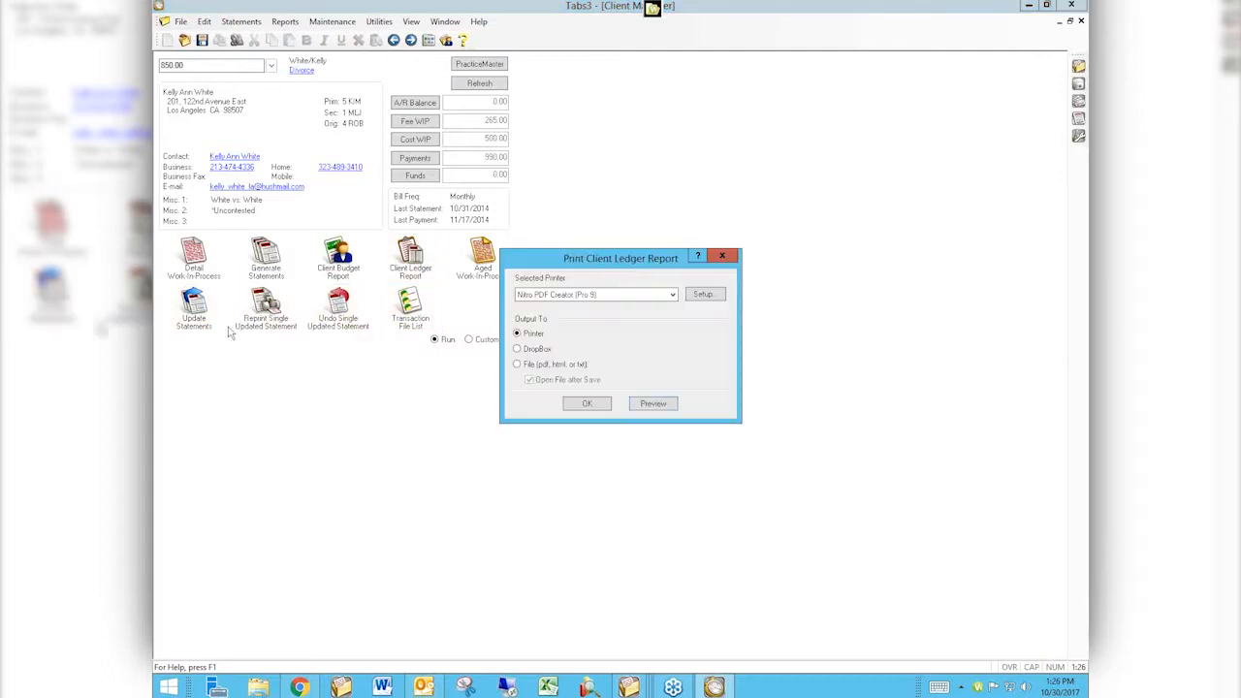
{"action": "left_click", "coordinate": [653, 403]}
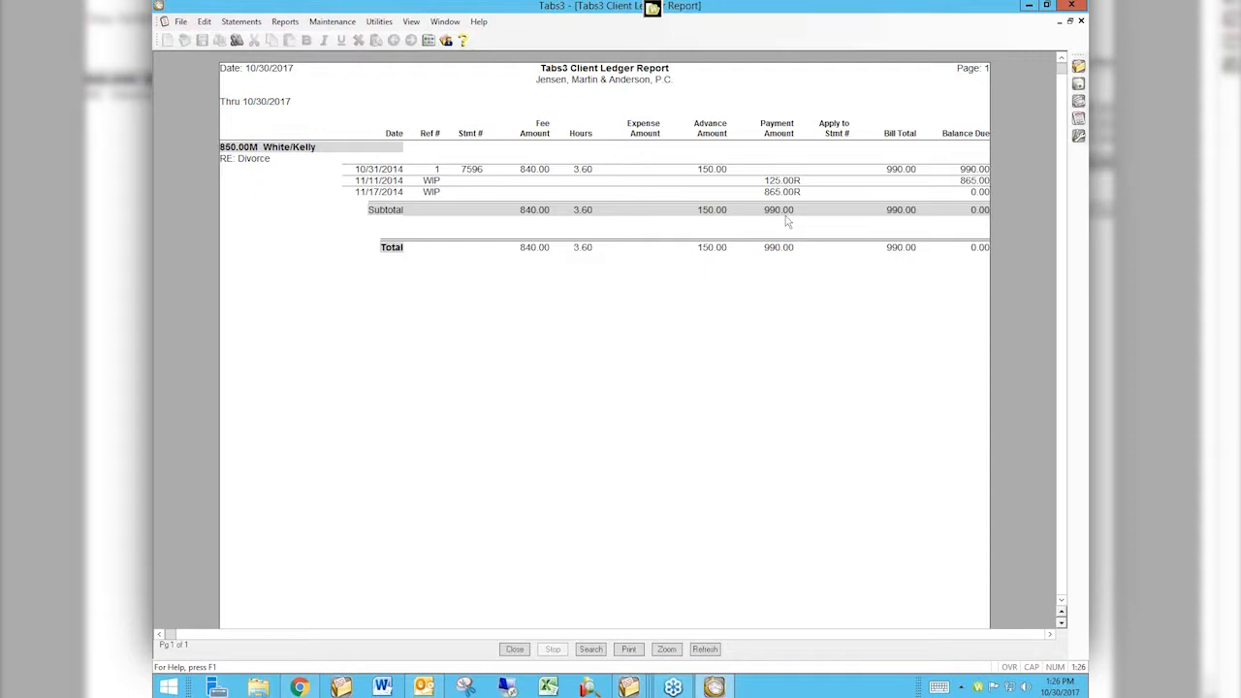
{"action": "left_click", "coordinate": [514, 649]}
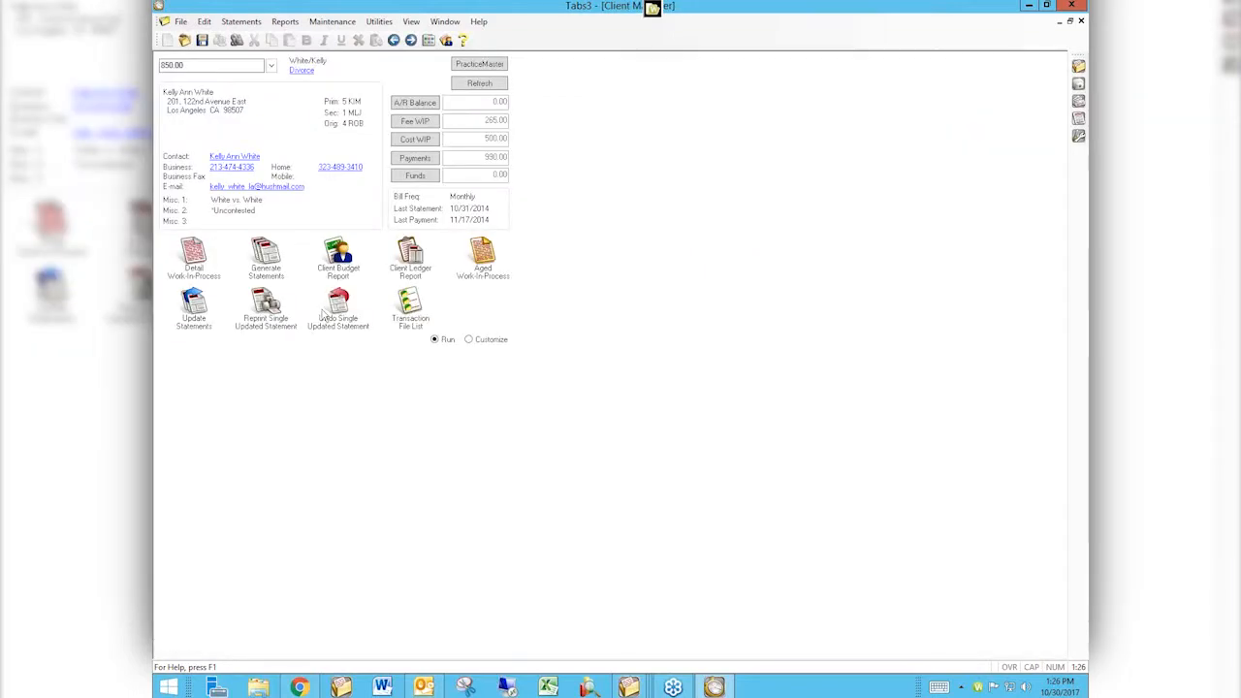
Switch to client 415.00, preview its Client Ledger Report and close the preview.
{"action": "left_click_drag", "start_coordinate": [186, 66], "coordinate": [155, 56]}
{"action": "type", "text": "415.00"}
{"action": "key", "text": "Return"}
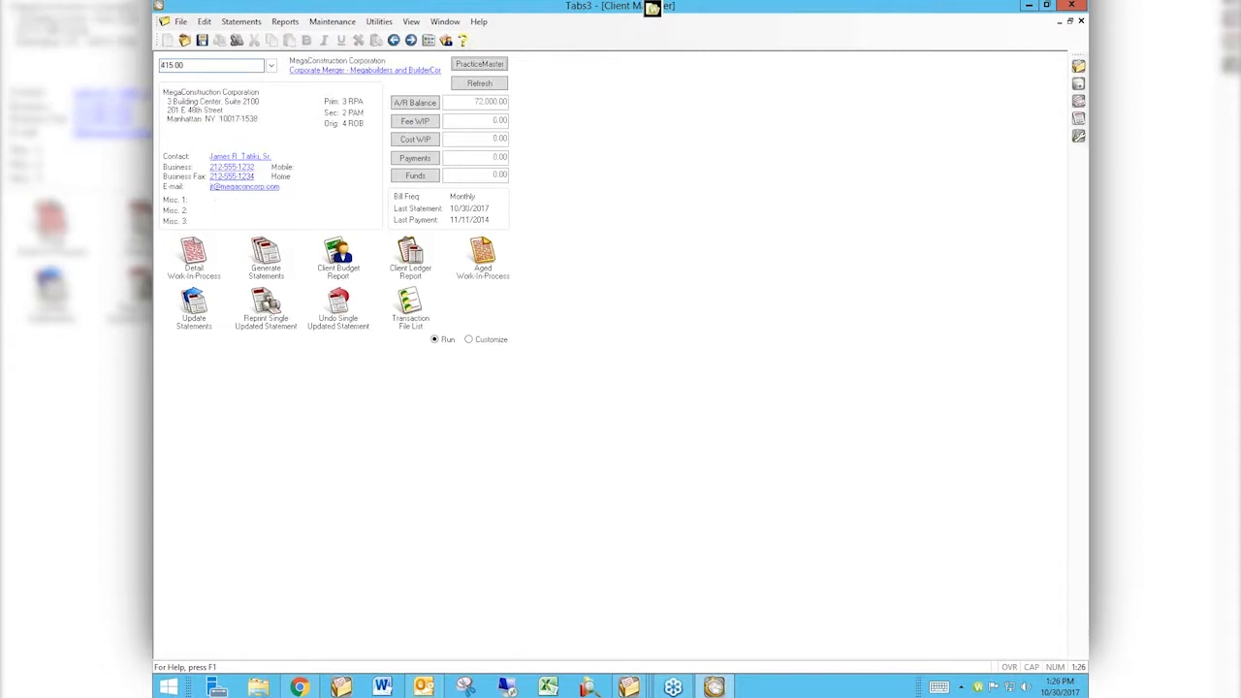
{"action": "left_click", "coordinate": [410, 254]}
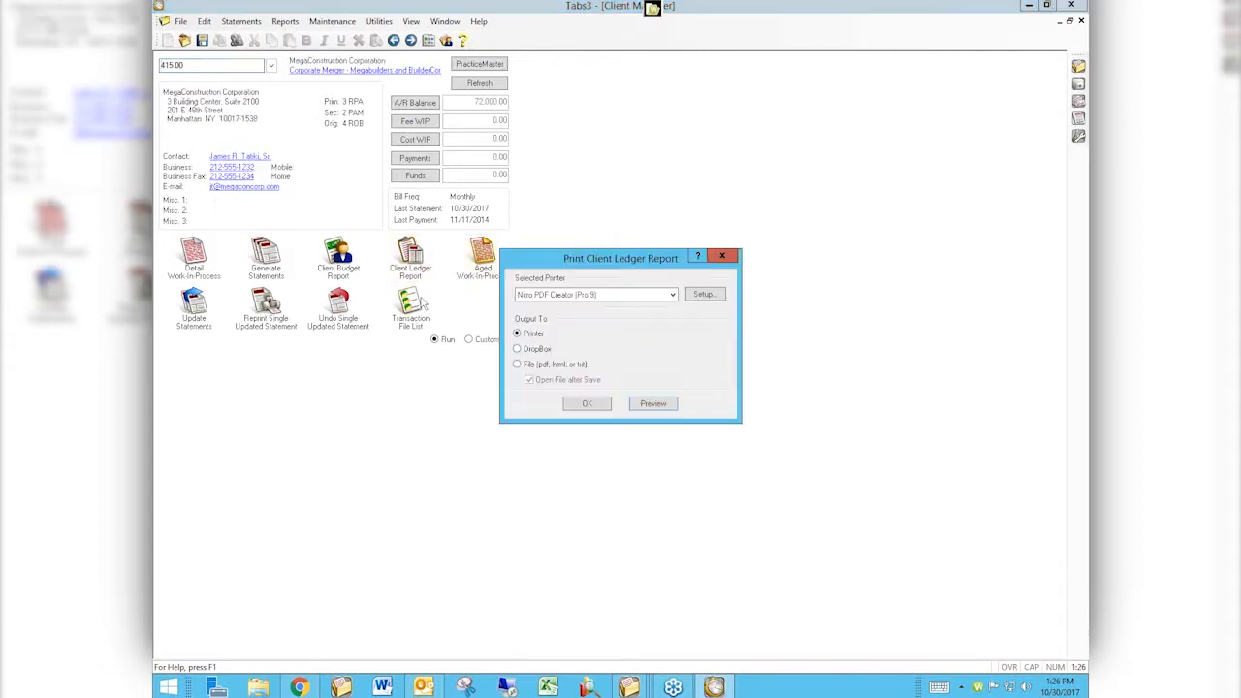
{"action": "left_click", "coordinate": [646, 404]}
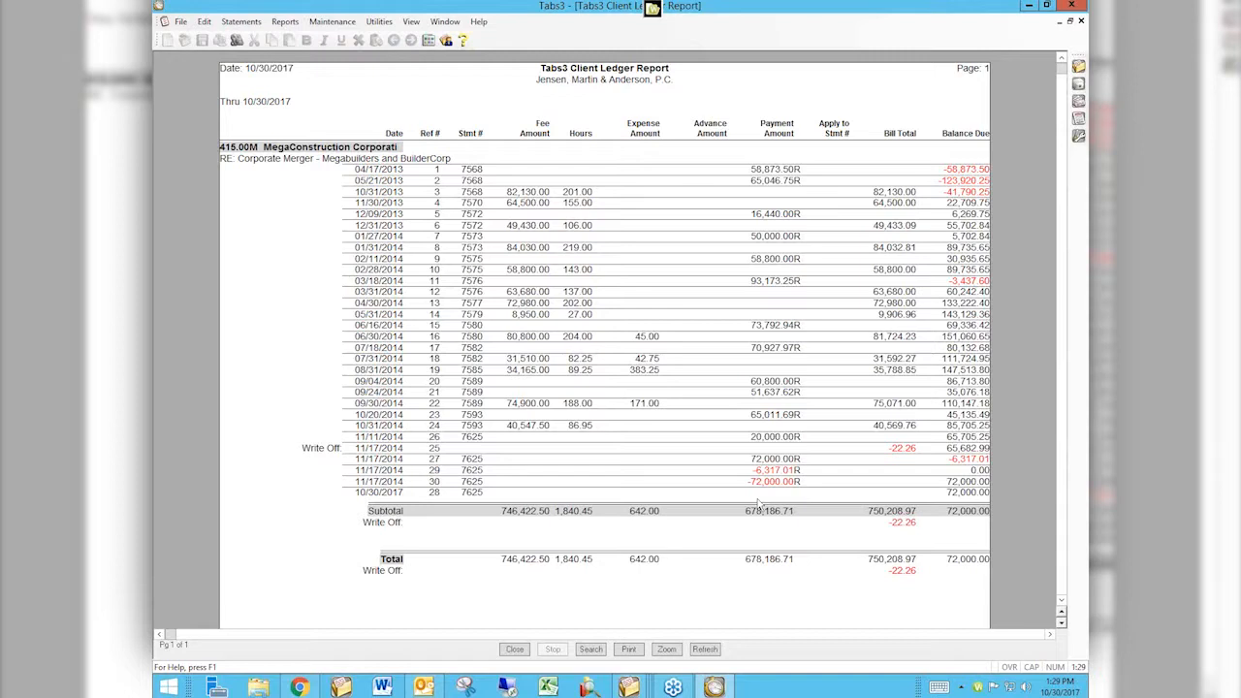
{"action": "left_click", "coordinate": [513, 652]}
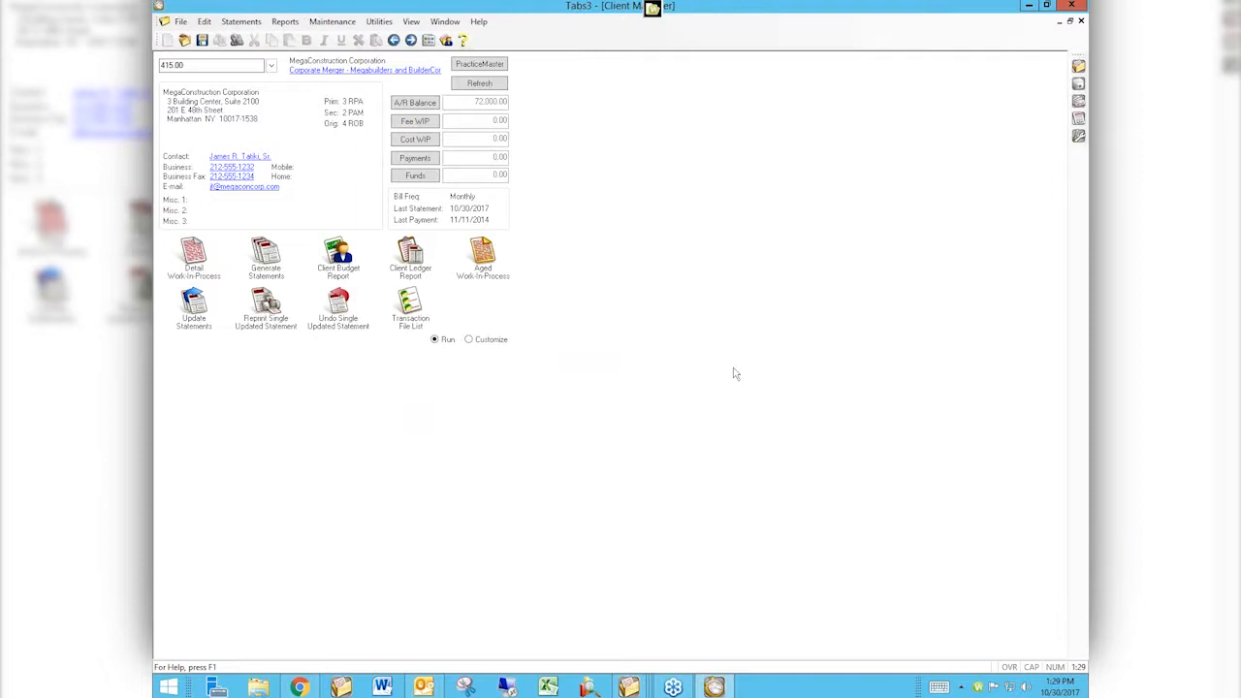
Close Client Manager, open fee entry and enter client 415.00 by ID and by name search.
{"action": "left_click", "coordinate": [1082, 21]}
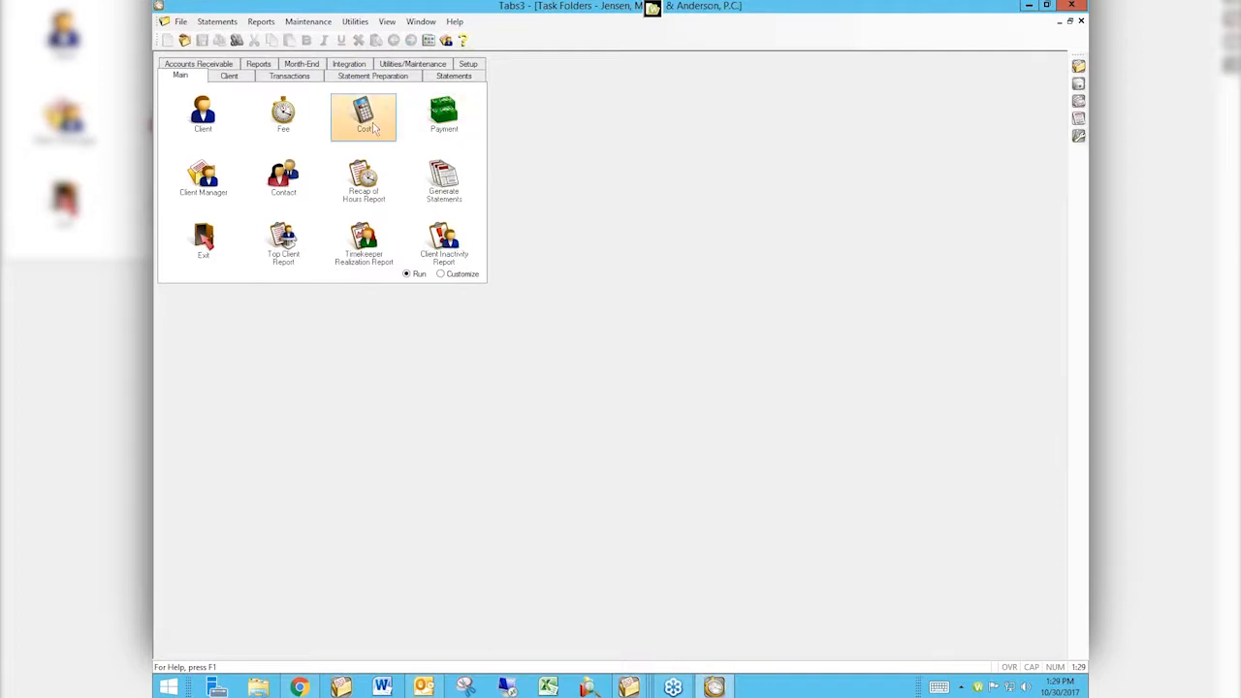
{"action": "left_click", "coordinate": [287, 112]}
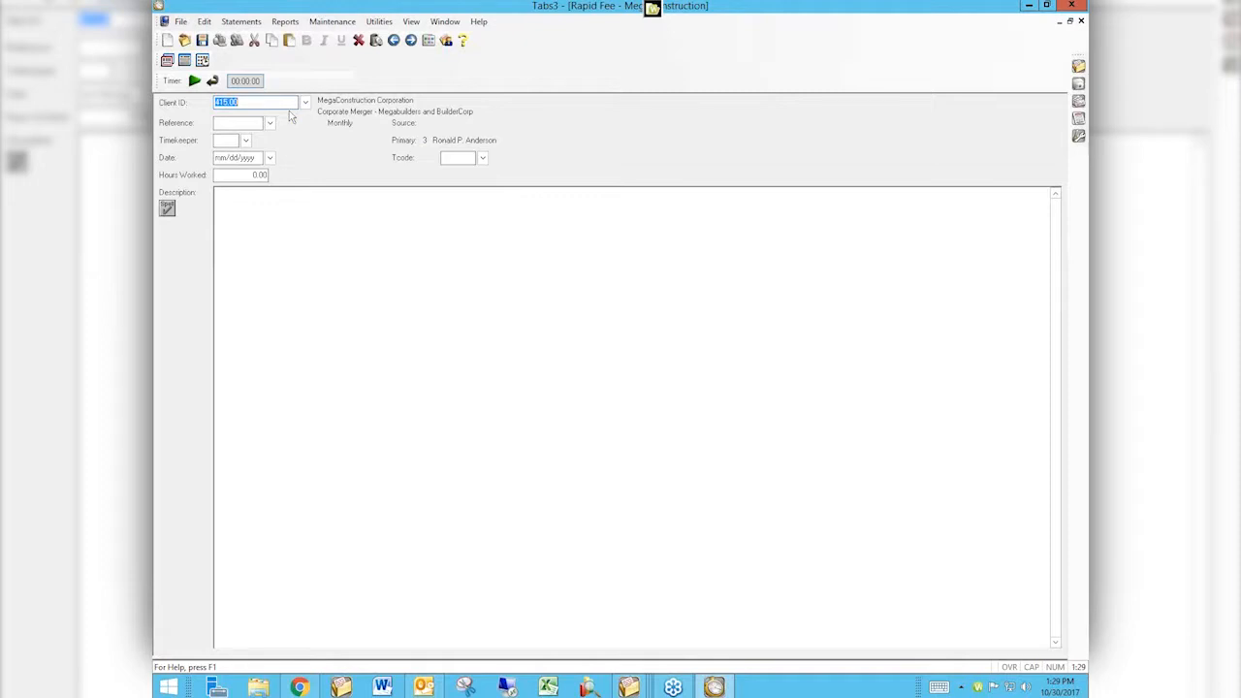
{"action": "type", "text": "415"}
{"action": "key", "text": "Tab"}
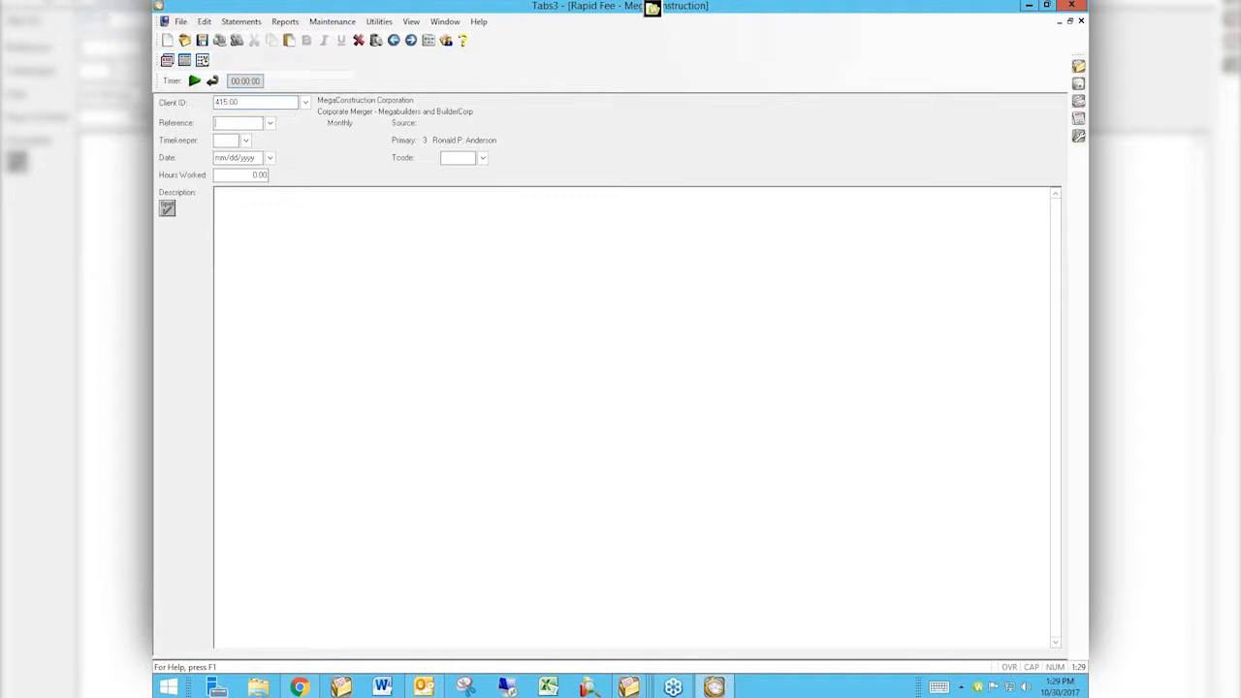
{"action": "key", "text": "shift+Tab"}
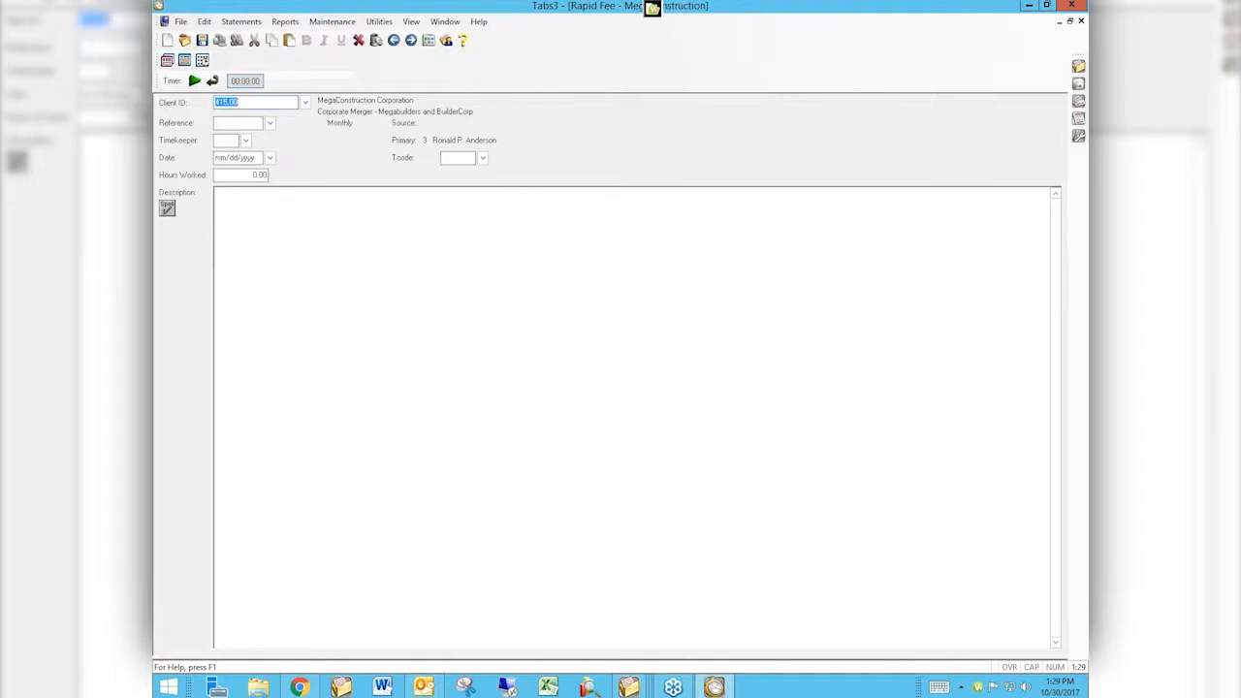
{"action": "type", "text": "megaConstruction"}
{"action": "key", "text": "Tab"}
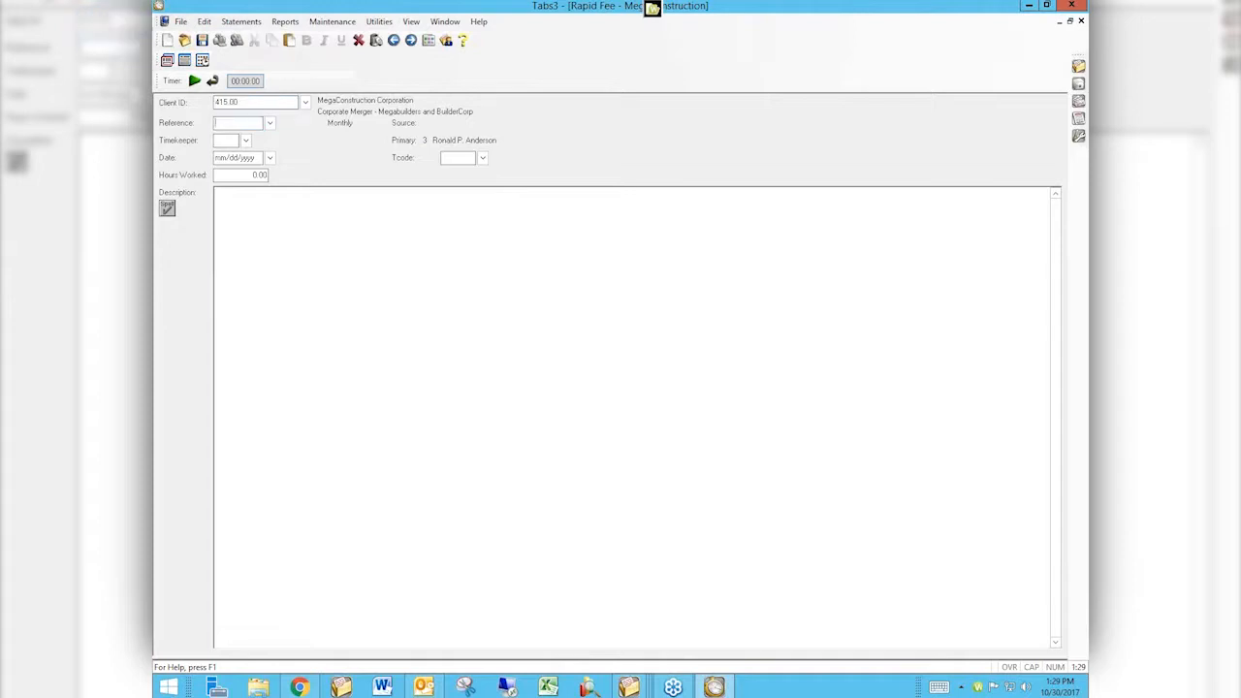
Search the client ID by a client's last name and pick matter 100.01 from the lookup list.
{"action": "key", "text": "shift+Tab"}
{"action": "type", "text": "larson"}
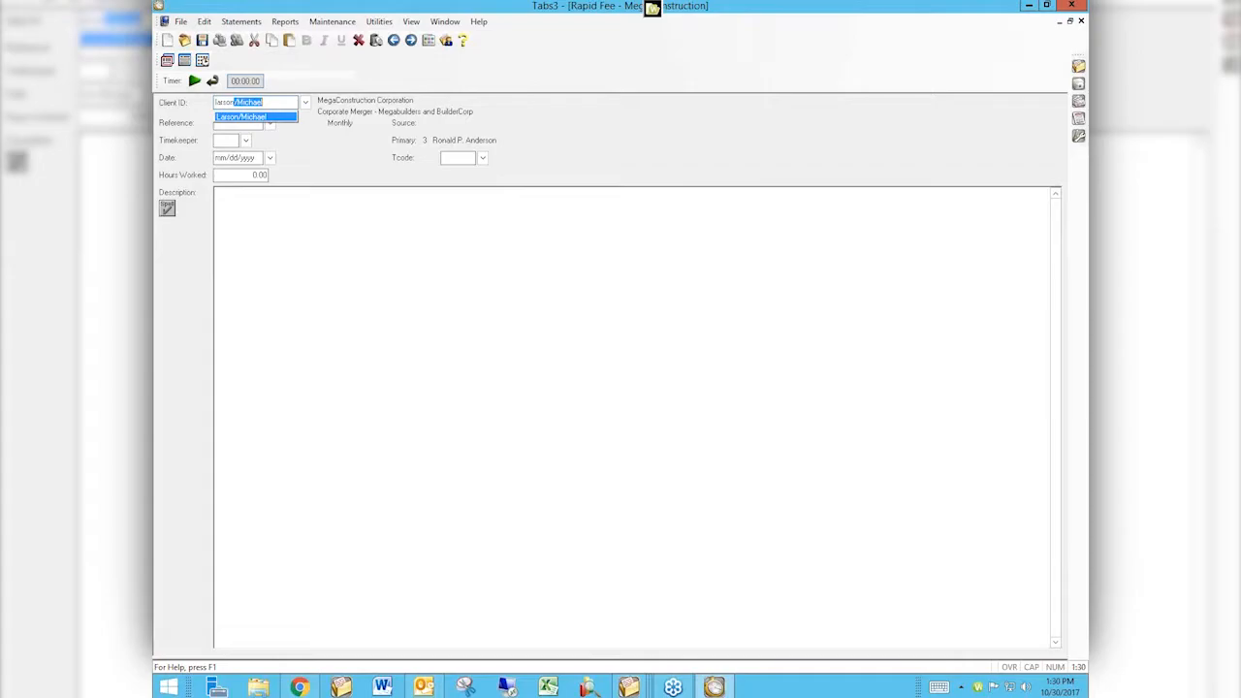
{"action": "key", "text": "Tab"}
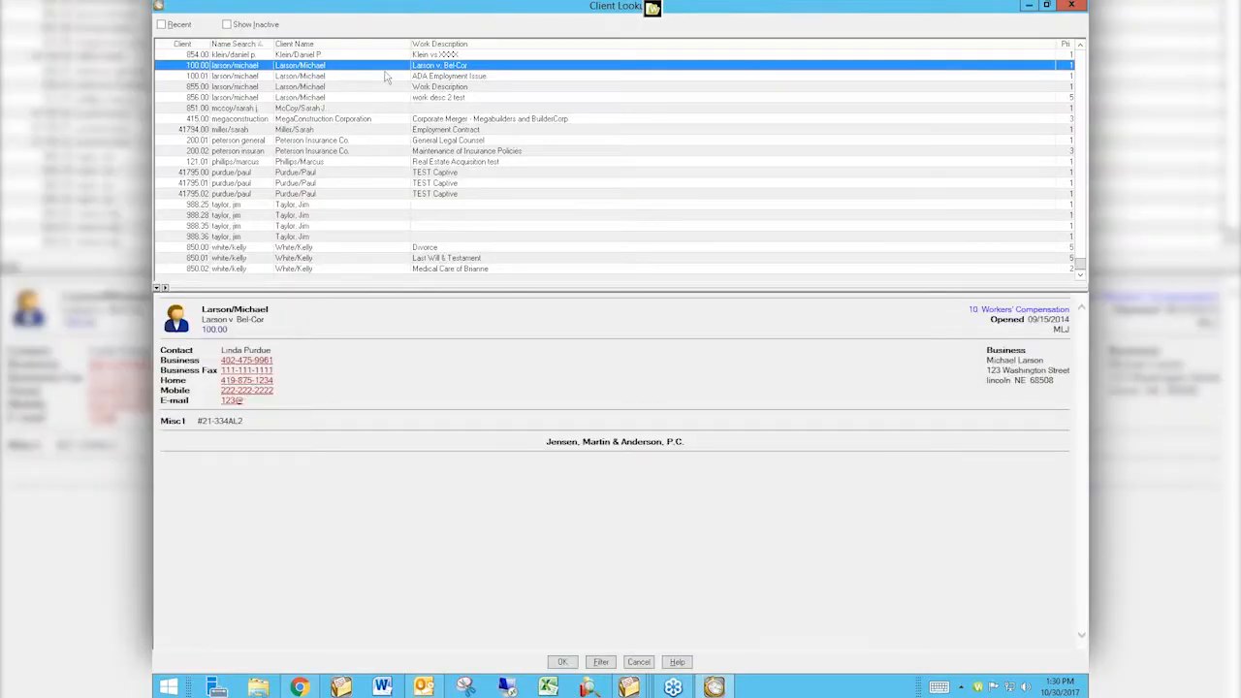
{"action": "double_click", "coordinate": [457, 77]}
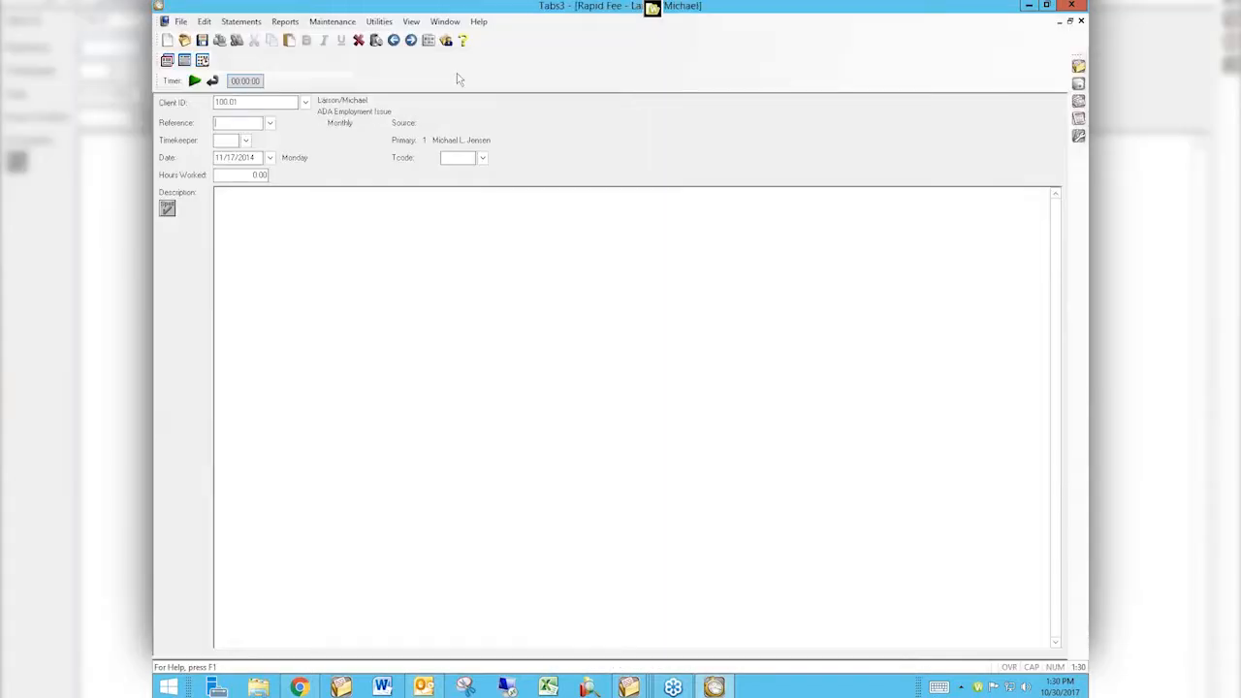
Clear the client ID, open Client Lookup, enlarge its list pane and jump to client 415 by number.
{"action": "key", "text": "shift+Tab"}
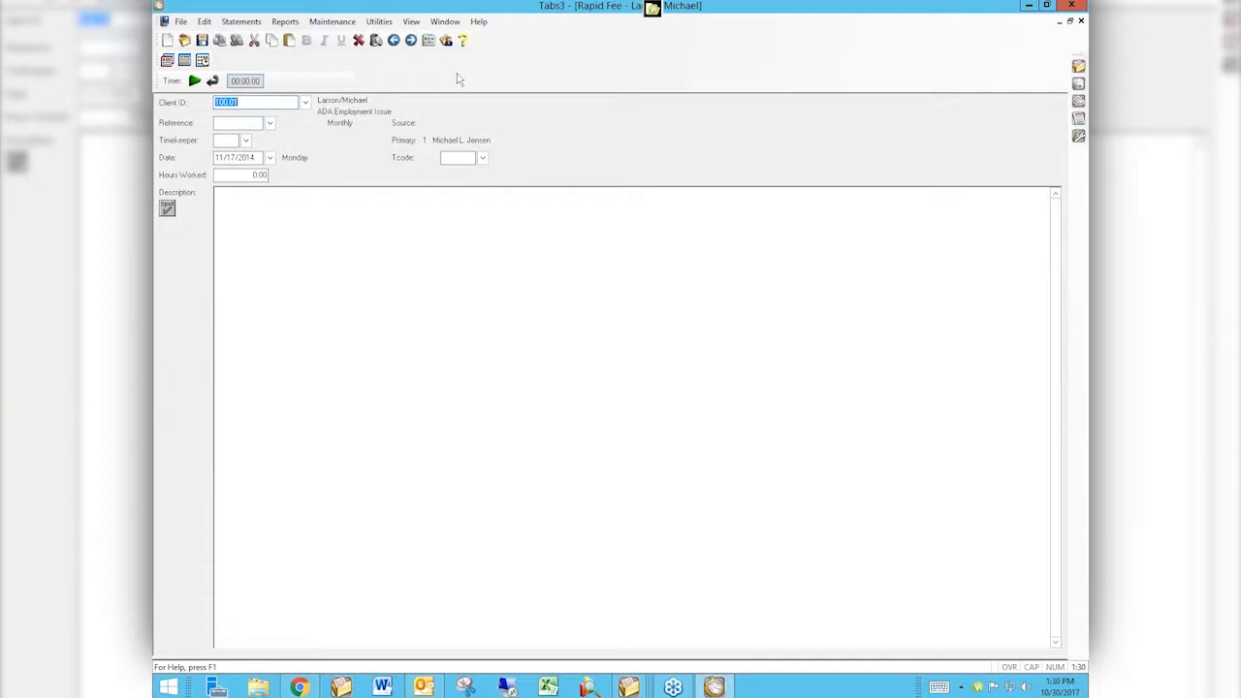
{"action": "key", "text": "BackSpace"}
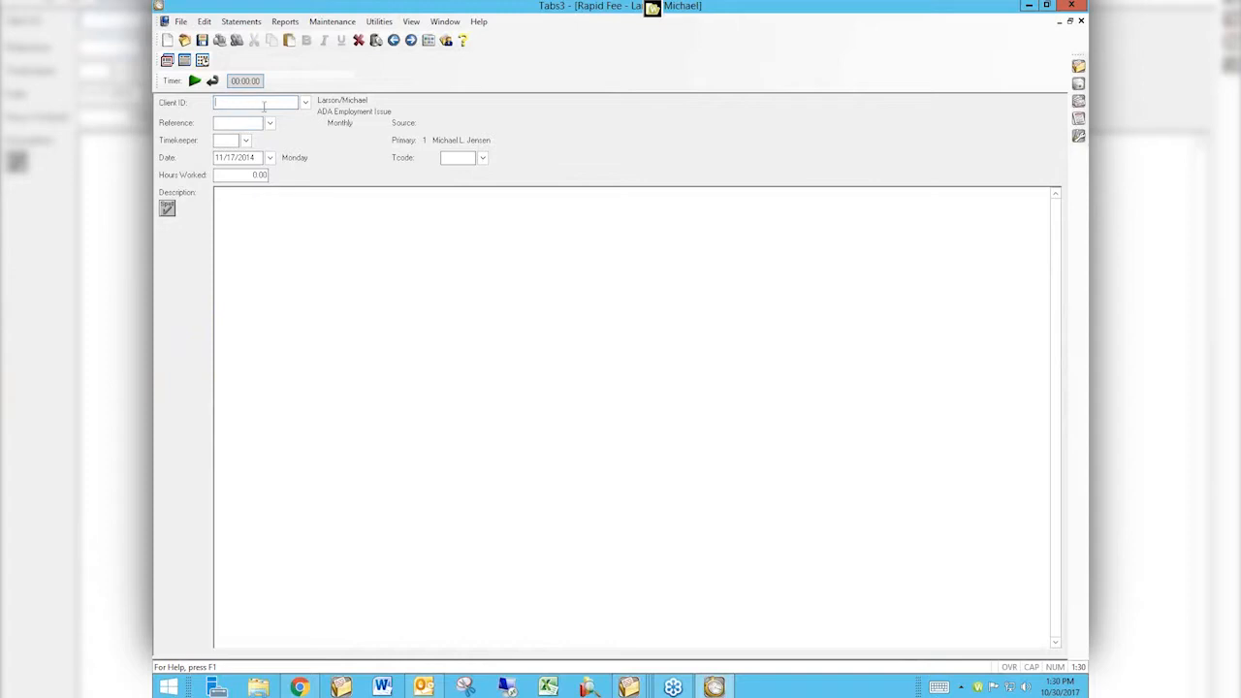
{"action": "left_click", "coordinate": [305, 103]}
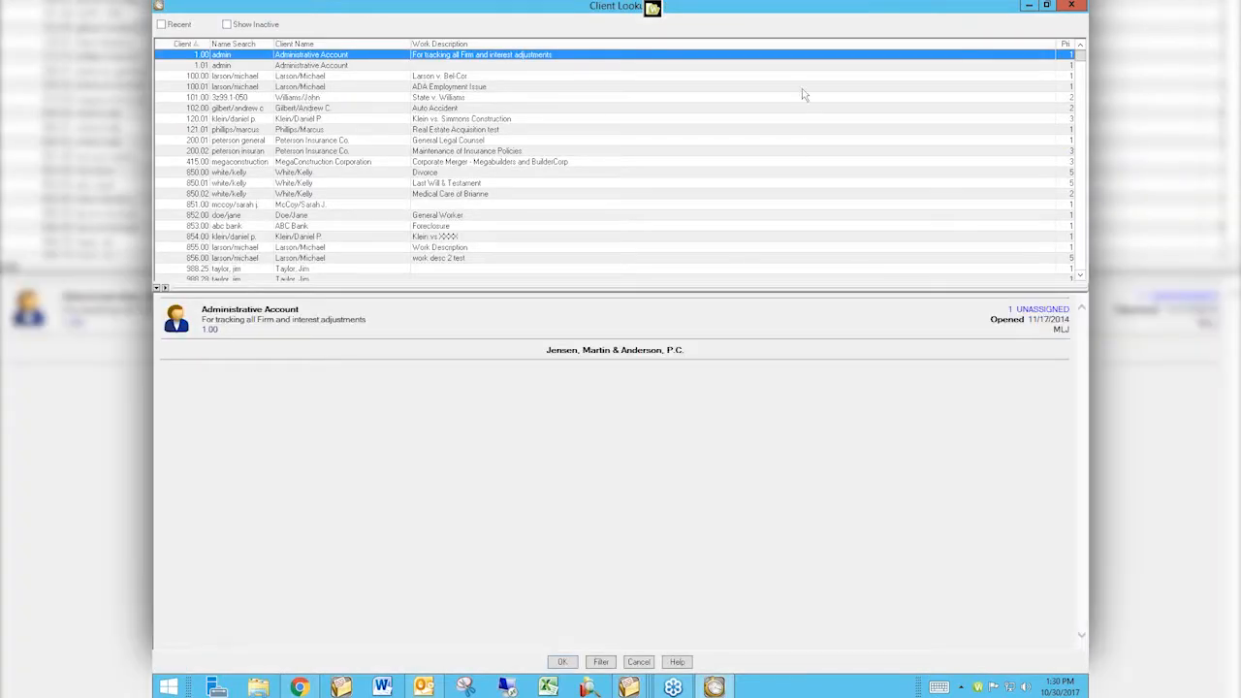
{"action": "left_click_drag", "start_coordinate": [690, 288], "coordinate": [706, 432]}
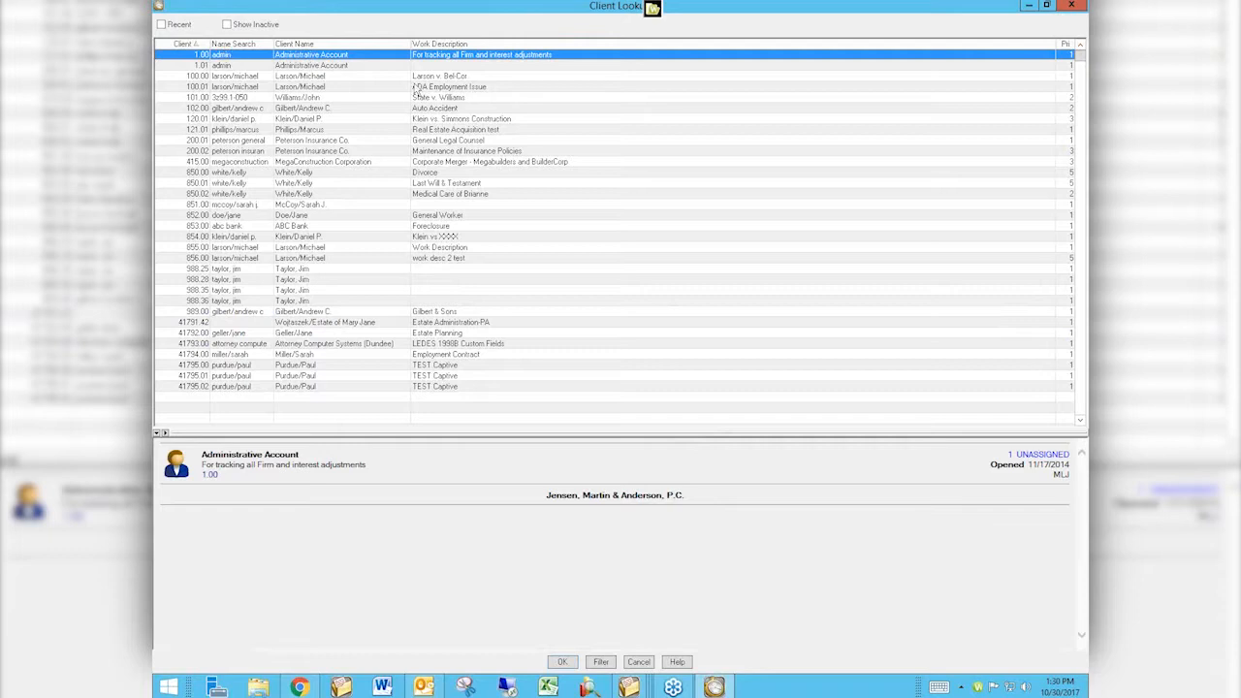
{"action": "type", "text": "415"}
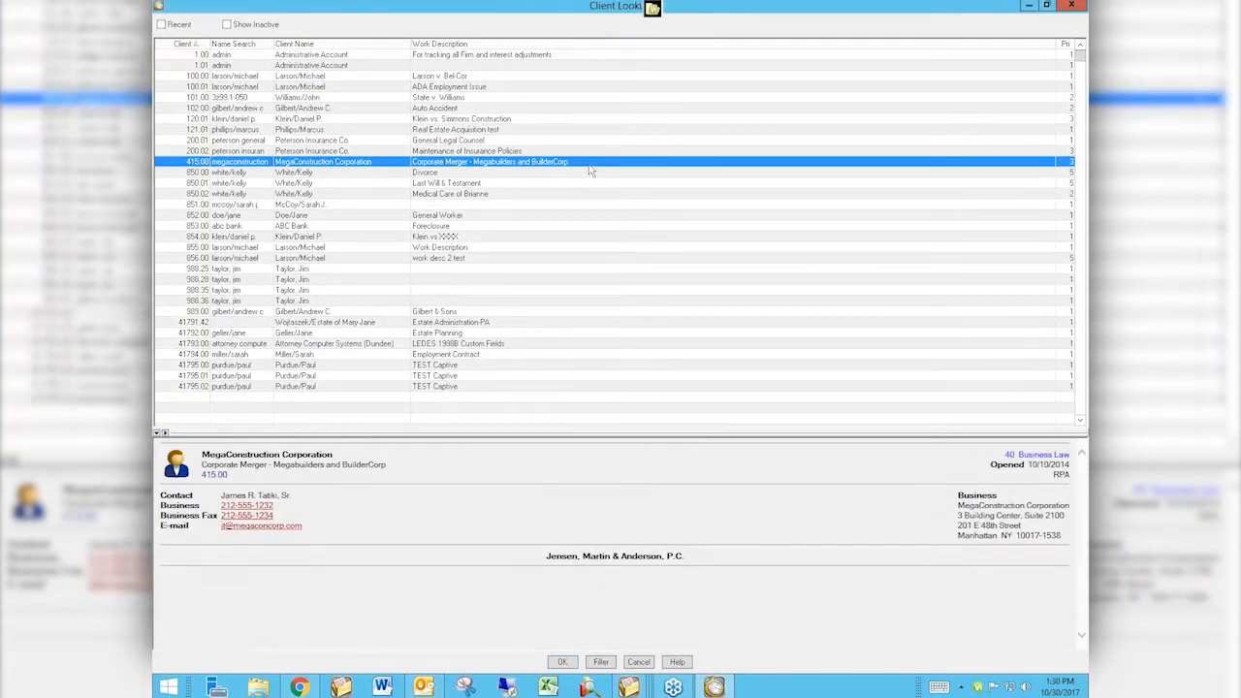
Sort the lookup list by Name Search, Client Name and Work Description, trying incremental searches for mega and a client name.
{"action": "left_click", "coordinate": [248, 44]}
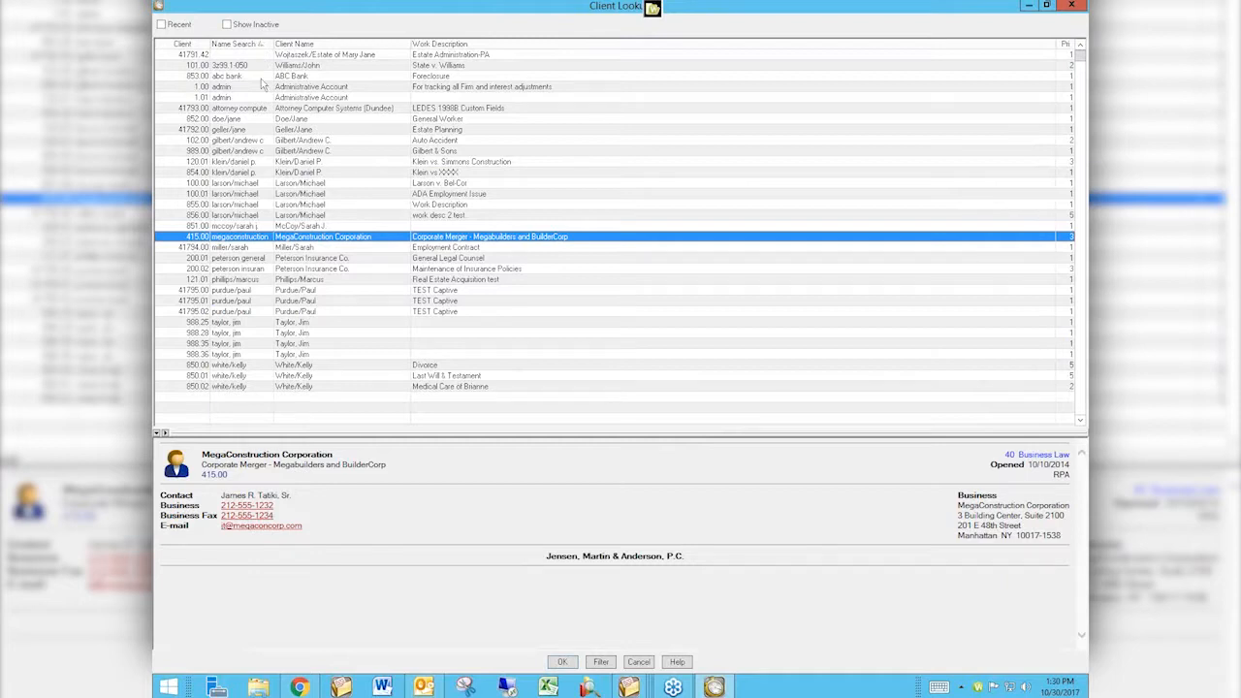
{"action": "type", "text": "mega"}
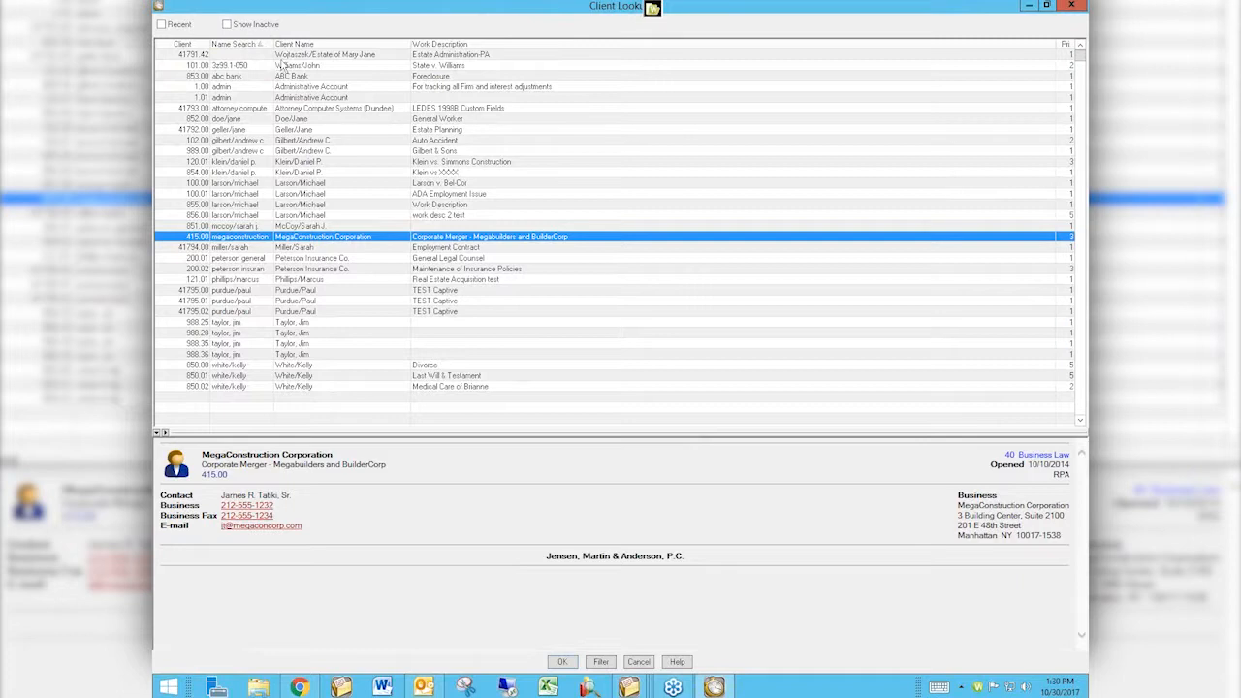
{"action": "left_click", "coordinate": [309, 45]}
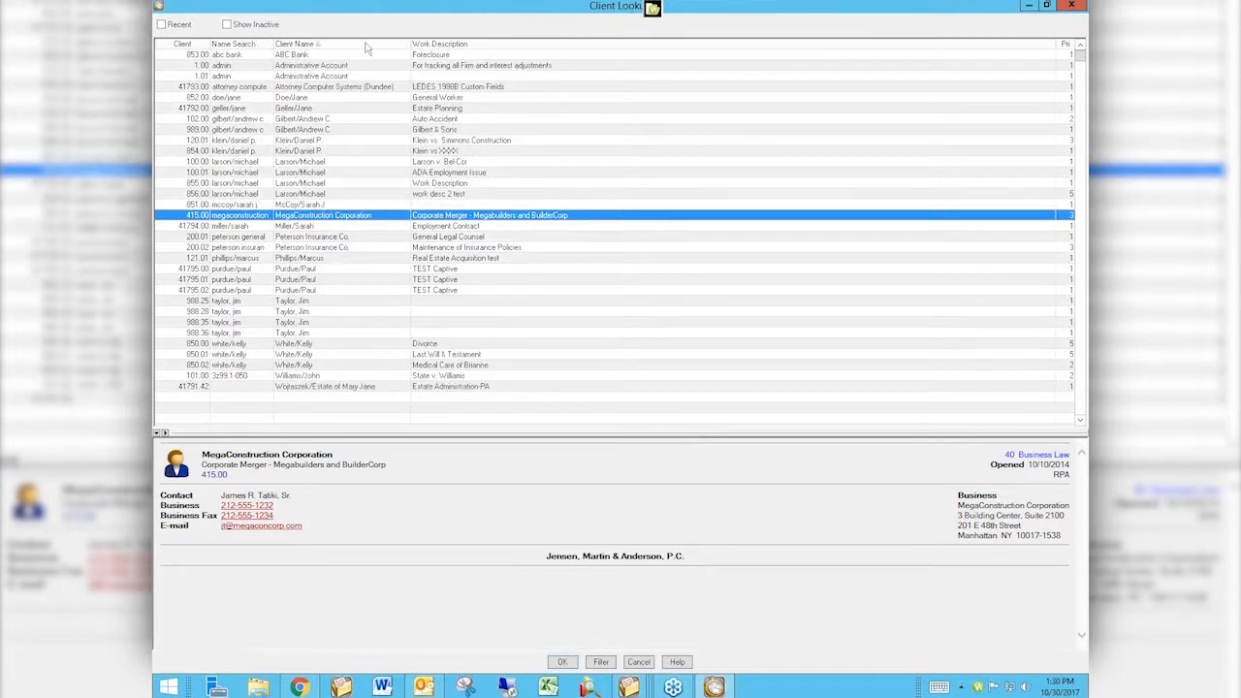
{"action": "left_click", "coordinate": [446, 44]}
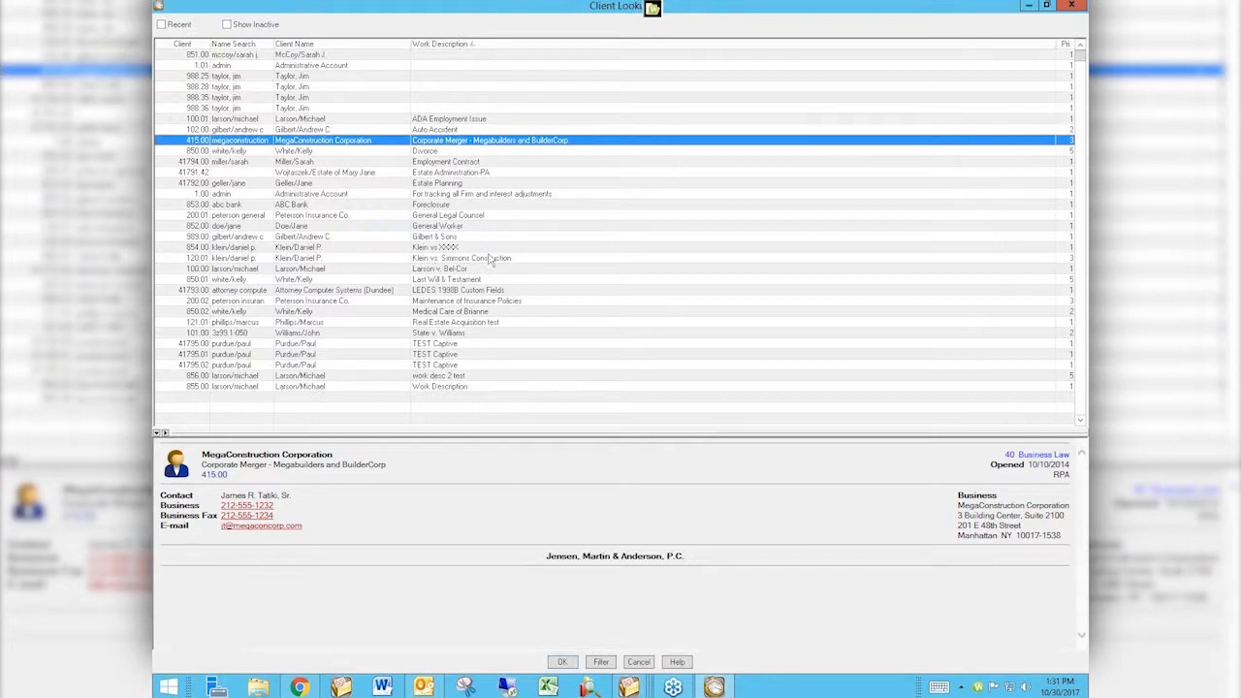
{"action": "type", "text": "gilbert"}
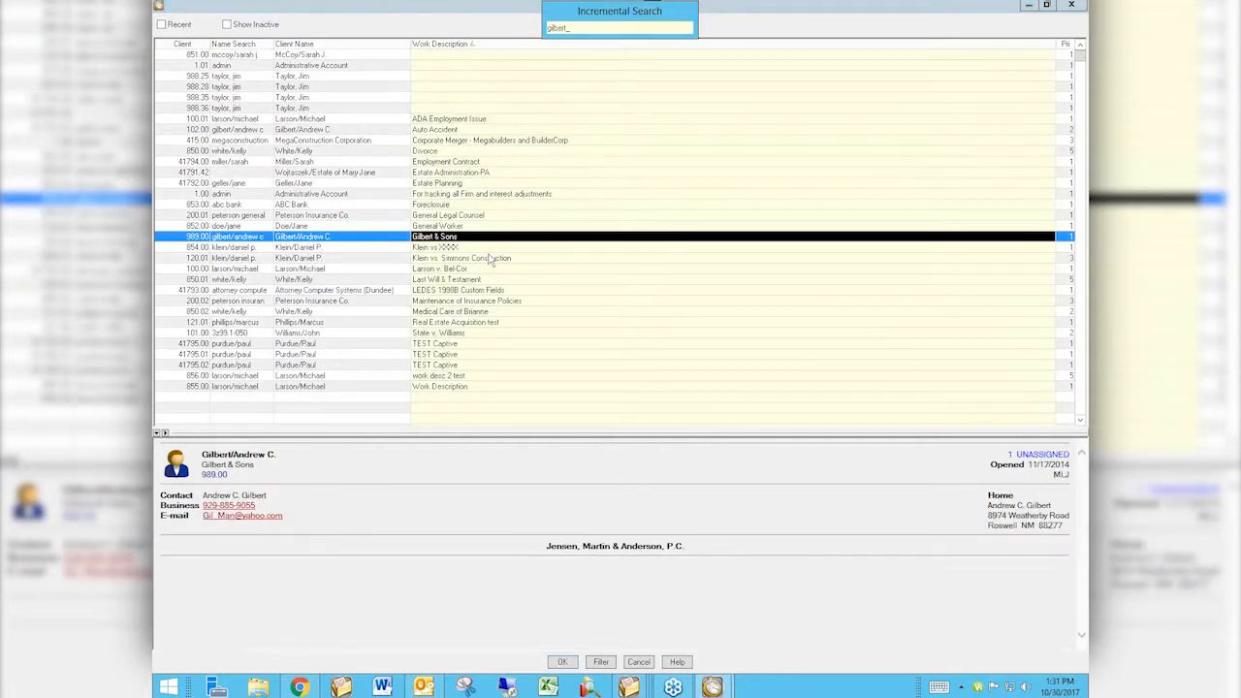
{"action": "left_click", "coordinate": [485, 194]}
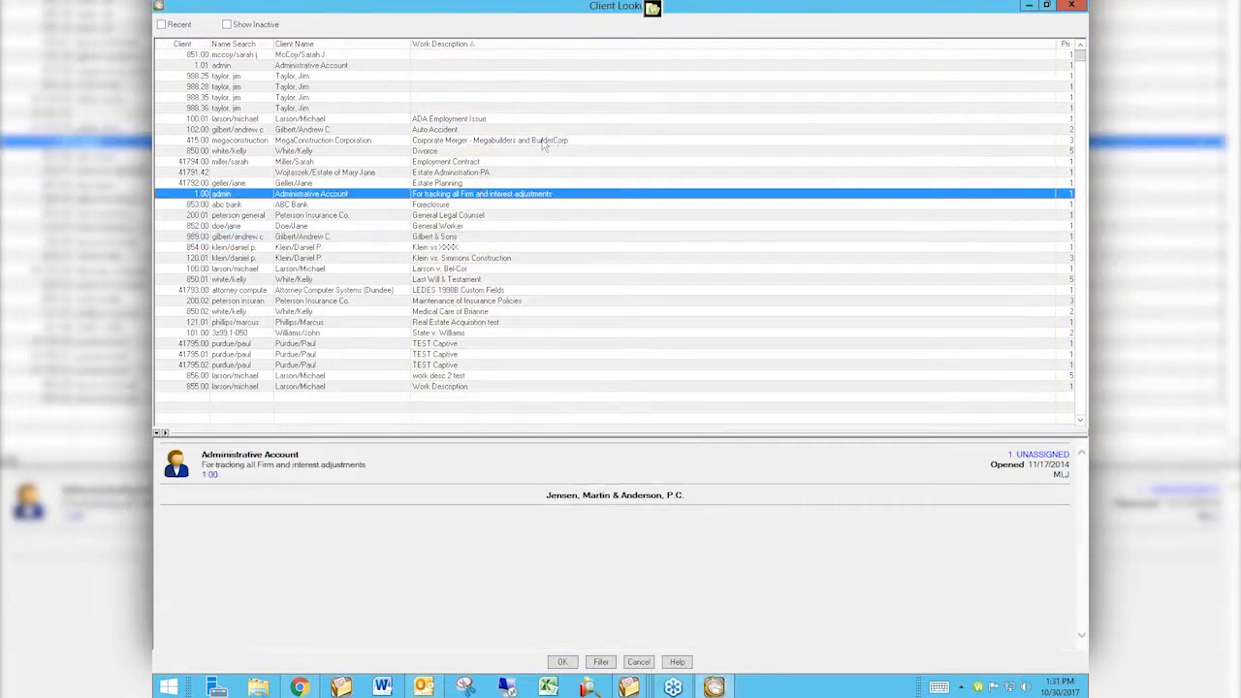
{"action": "left_click", "coordinate": [541, 141]}
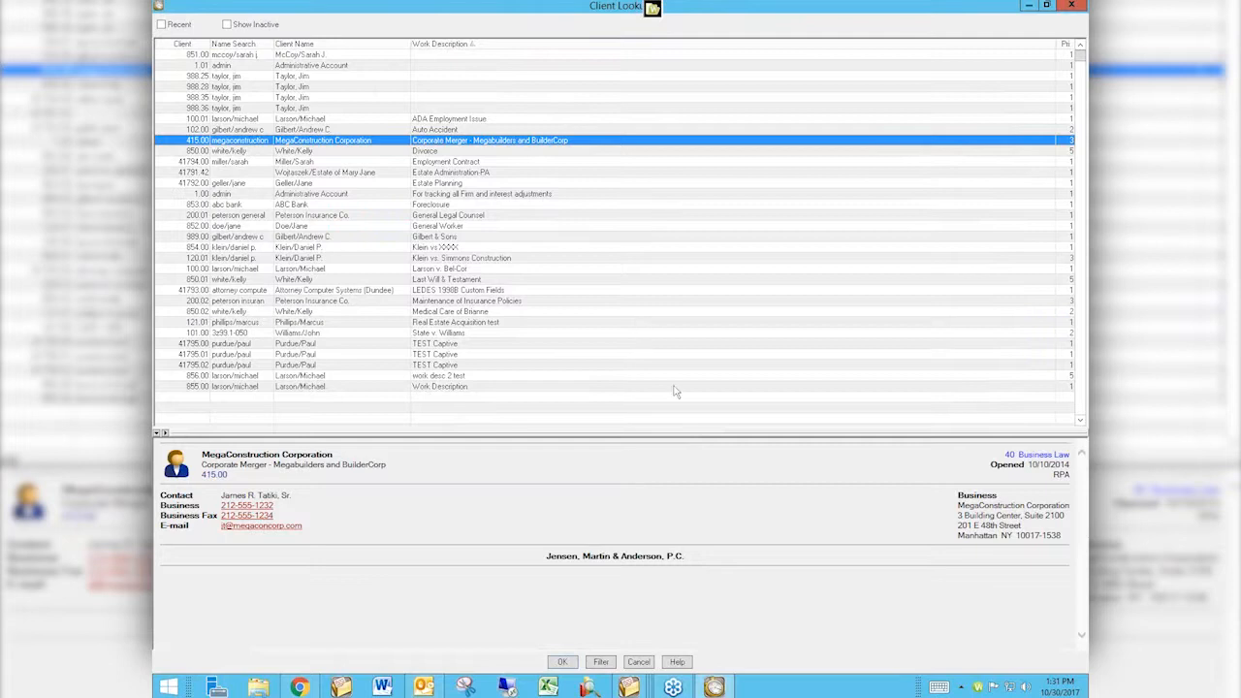
Filter the Client Lookup list by the text builder and toggle the filter off and on.
{"action": "left_click", "coordinate": [601, 662]}
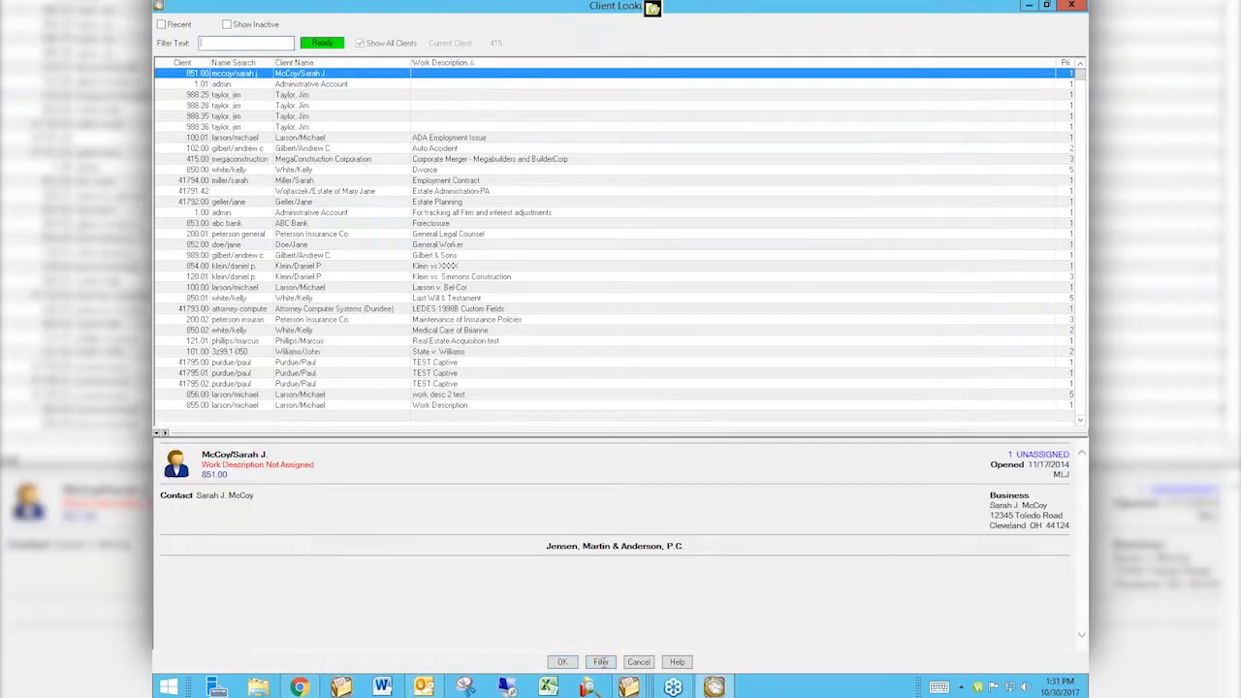
{"action": "type", "text": "builder"}
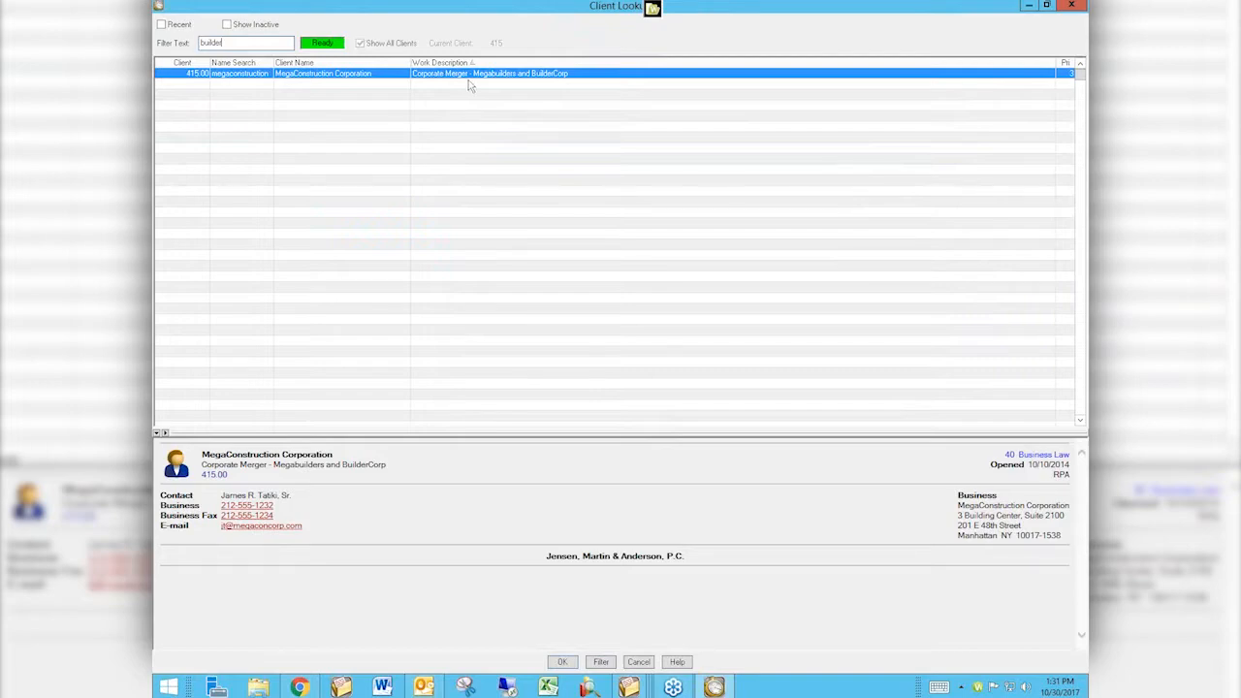
{"action": "left_click", "coordinate": [600, 662]}
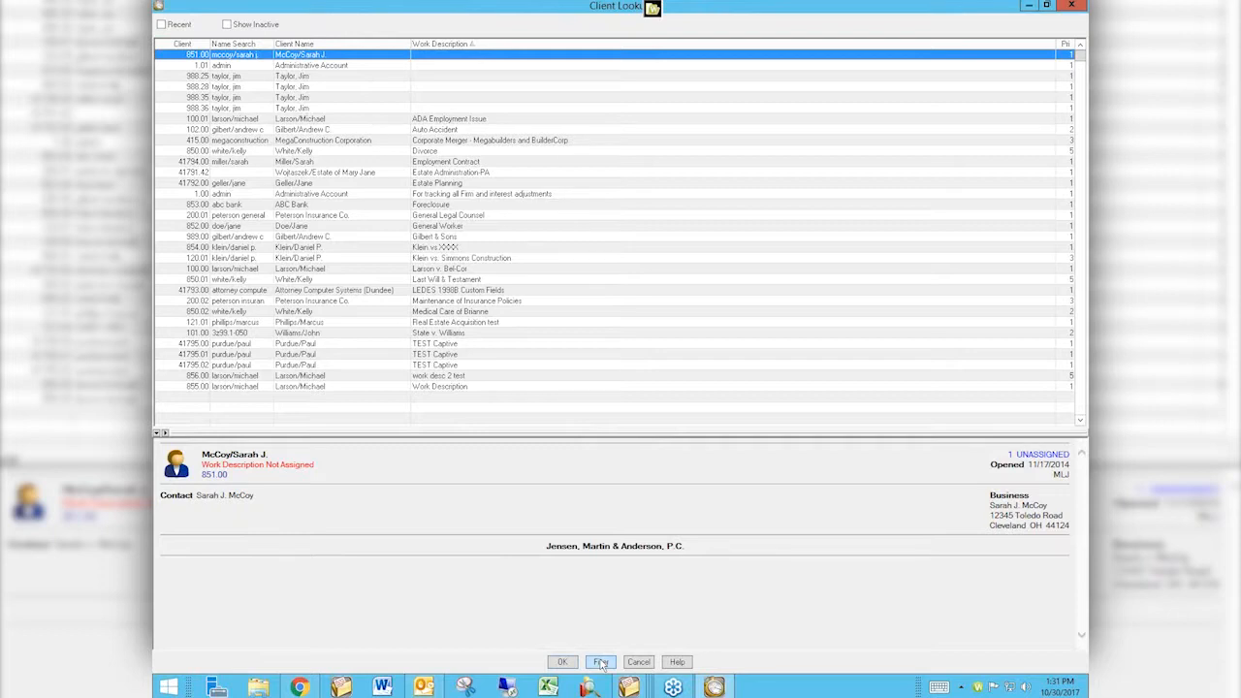
{"action": "left_click", "coordinate": [600, 662]}
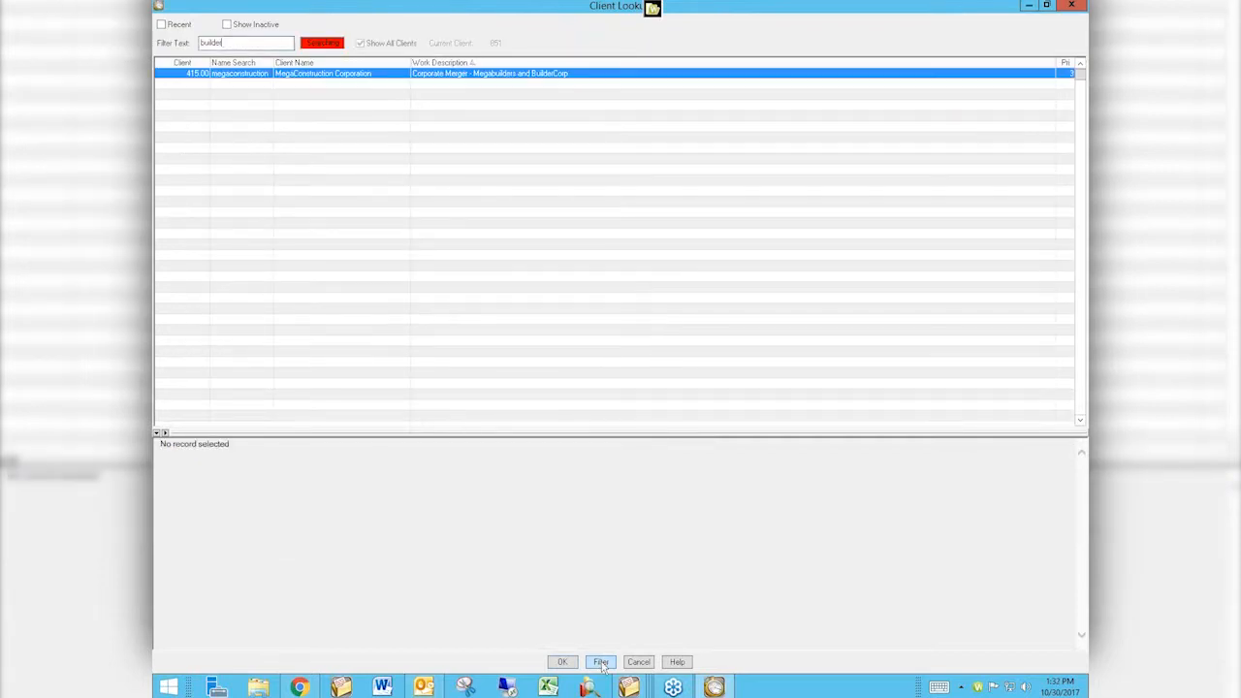
Replace the lookup filter text with a client's last name, then close Client Lookup.
{"action": "key", "text": "BackSpace"}
{"action": "key", "text": "BackSpace"}
{"action": "key", "text": "BackSpace"}
{"action": "key", "text": "BackSpace"}
{"action": "key", "text": "BackSpace"}
{"action": "key", "text": "BackSpace"}
{"action": "key", "text": "BackSpace"}
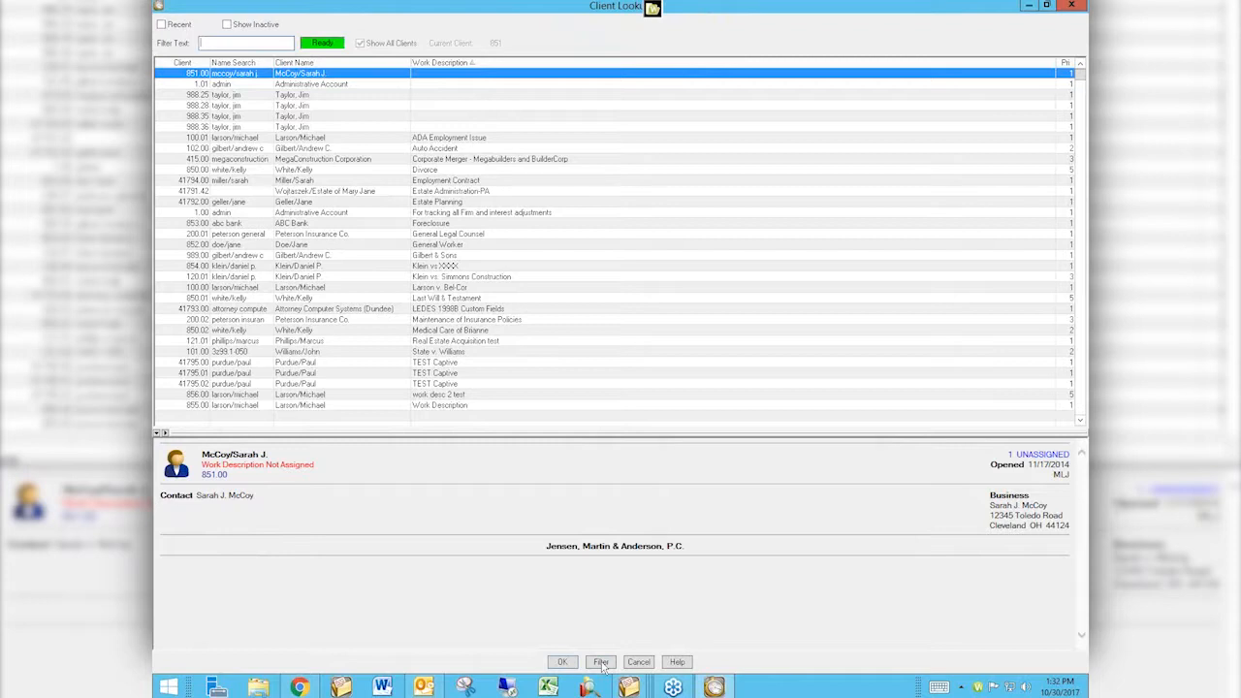
{"action": "type", "text": "purdue"}
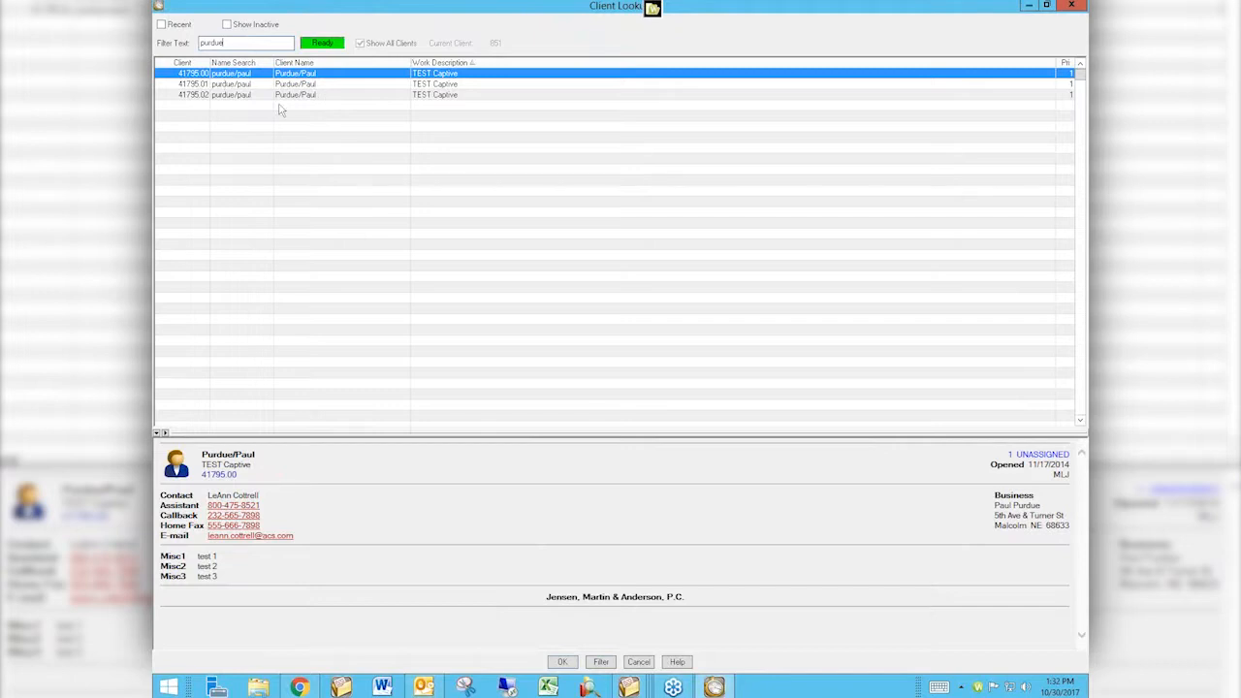
{"action": "double_click", "coordinate": [211, 41]}
{"action": "type", "text": "purdue"}
{"action": "left_click", "coordinate": [1073, 6]}
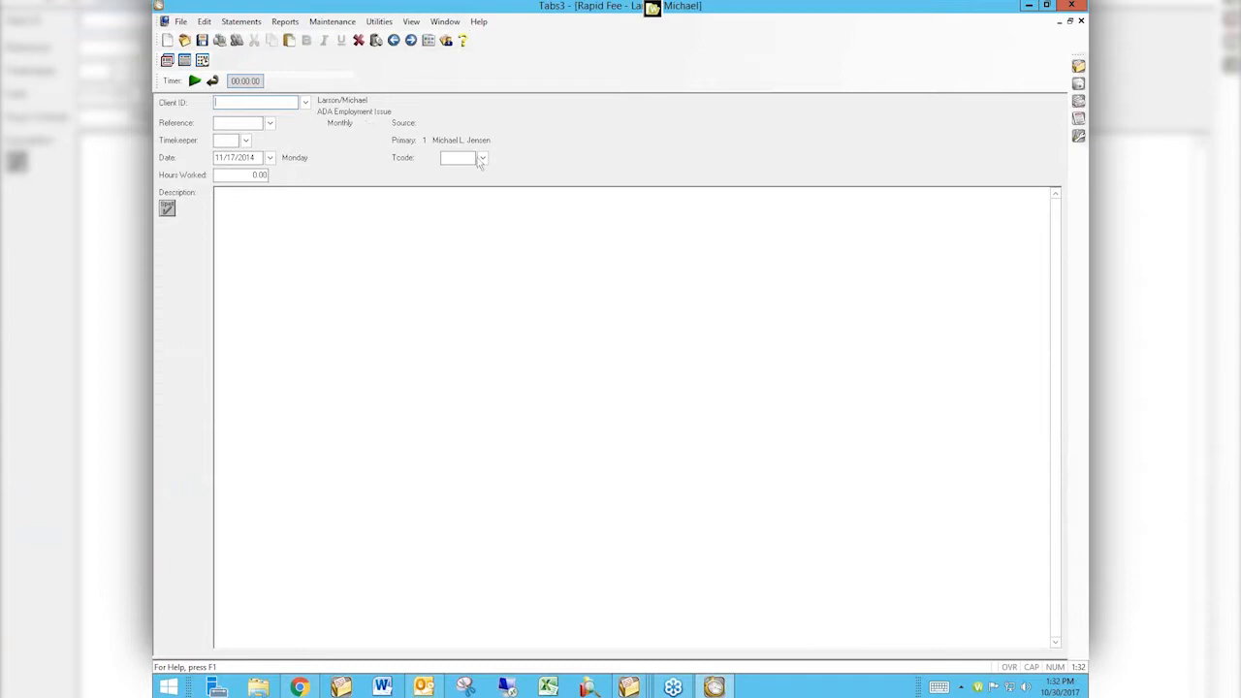
Reopen Client Lookup, show only recent clients, select a matter, then clear Recent and close the lookup.
{"action": "left_click", "coordinate": [306, 103]}
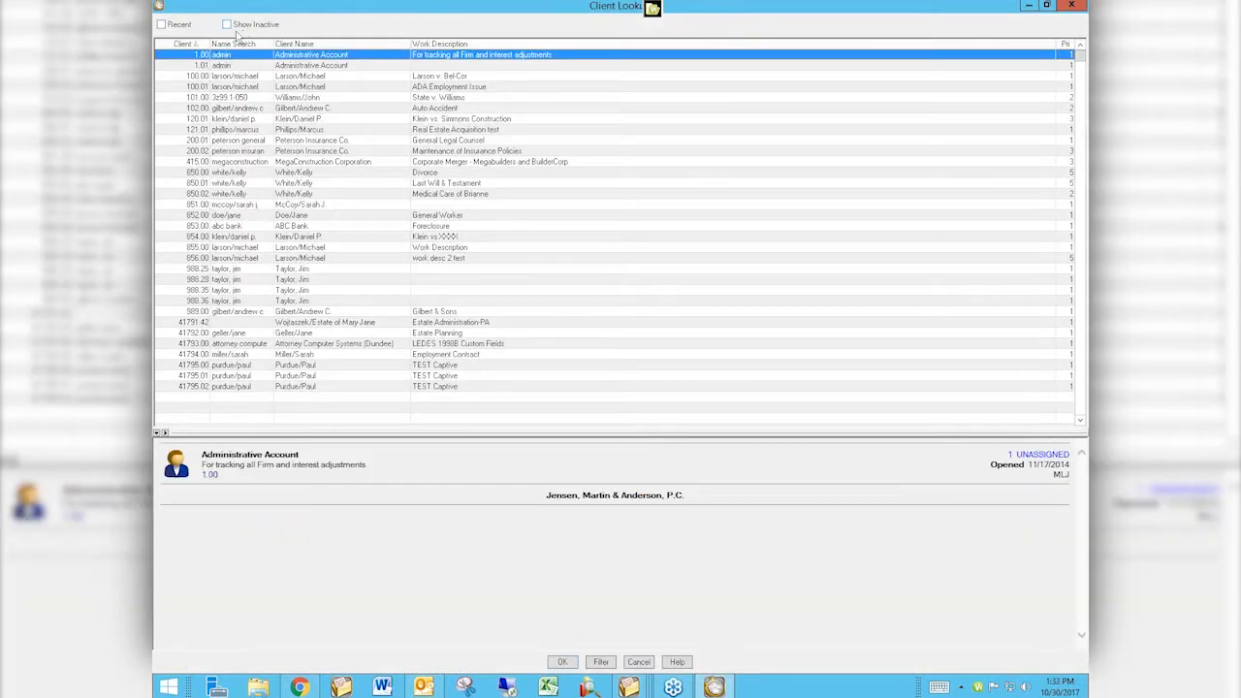
{"action": "left_click", "coordinate": [162, 24]}
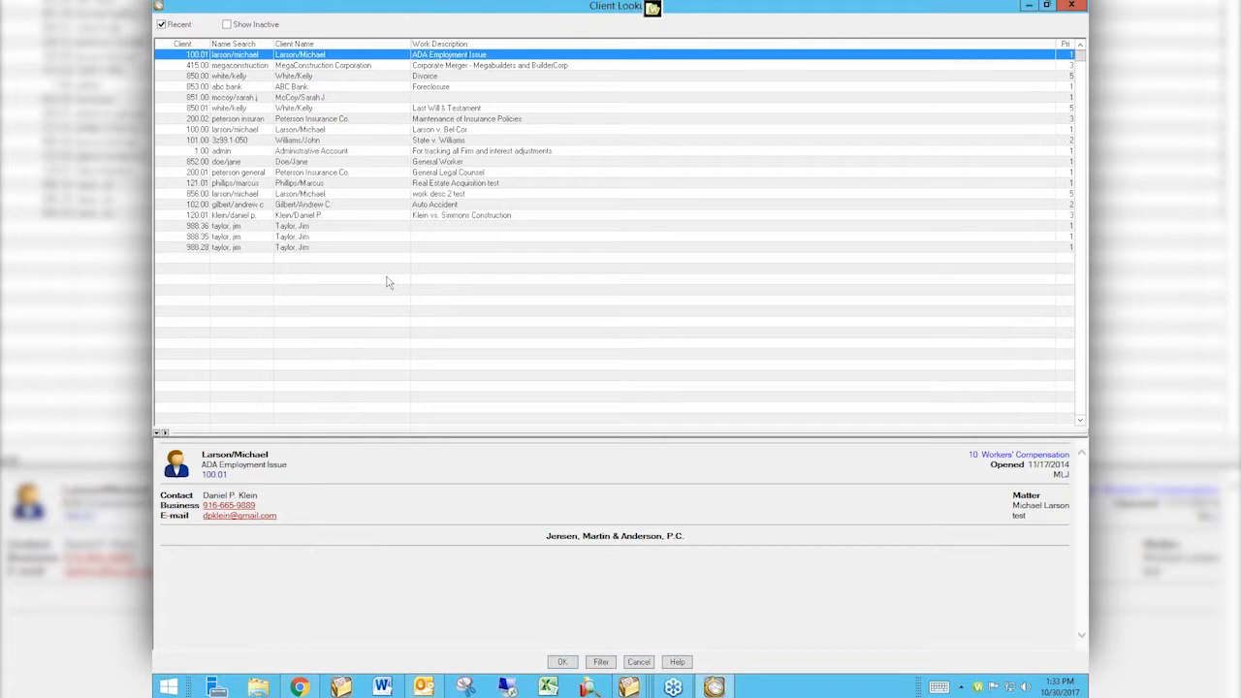
{"action": "left_click", "coordinate": [267, 78]}
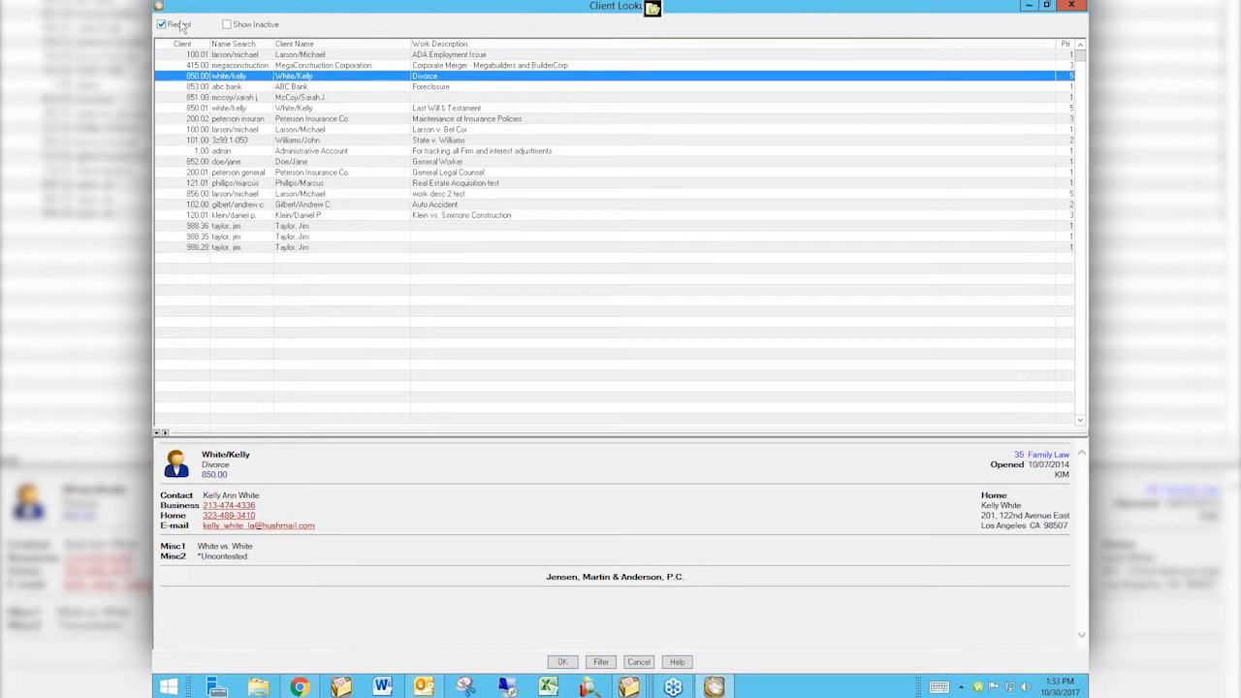
{"action": "left_click", "coordinate": [162, 24]}
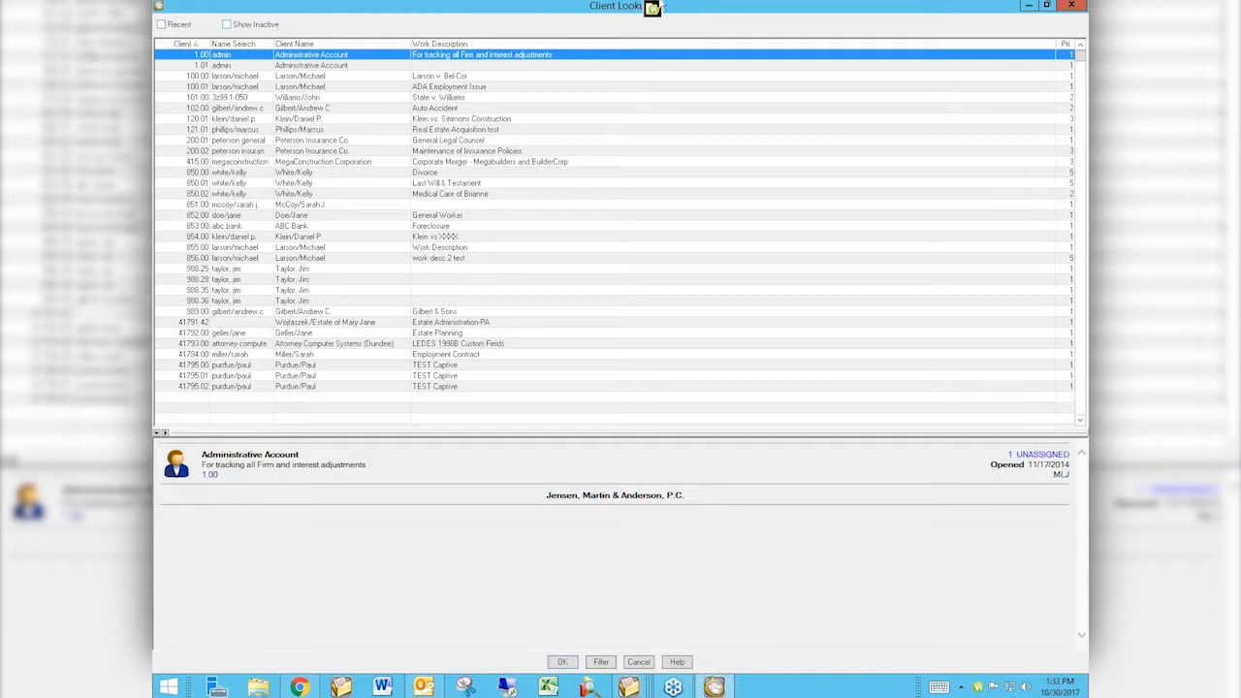
{"action": "left_click", "coordinate": [1075, 6]}
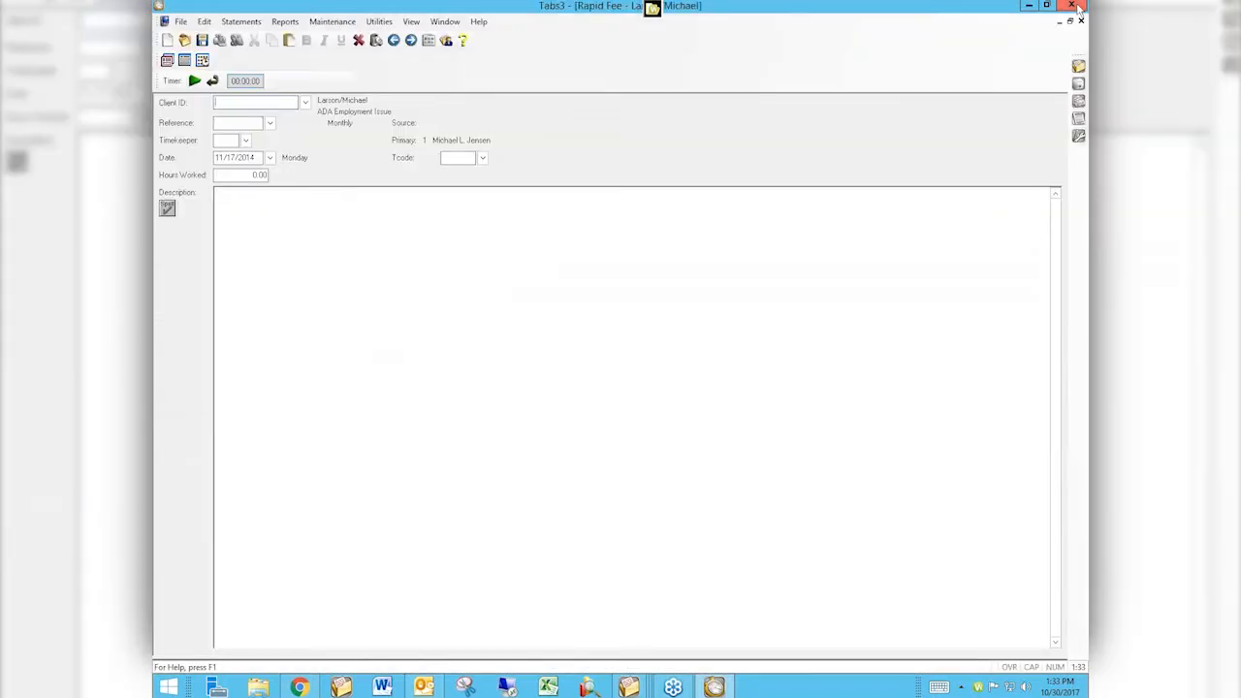
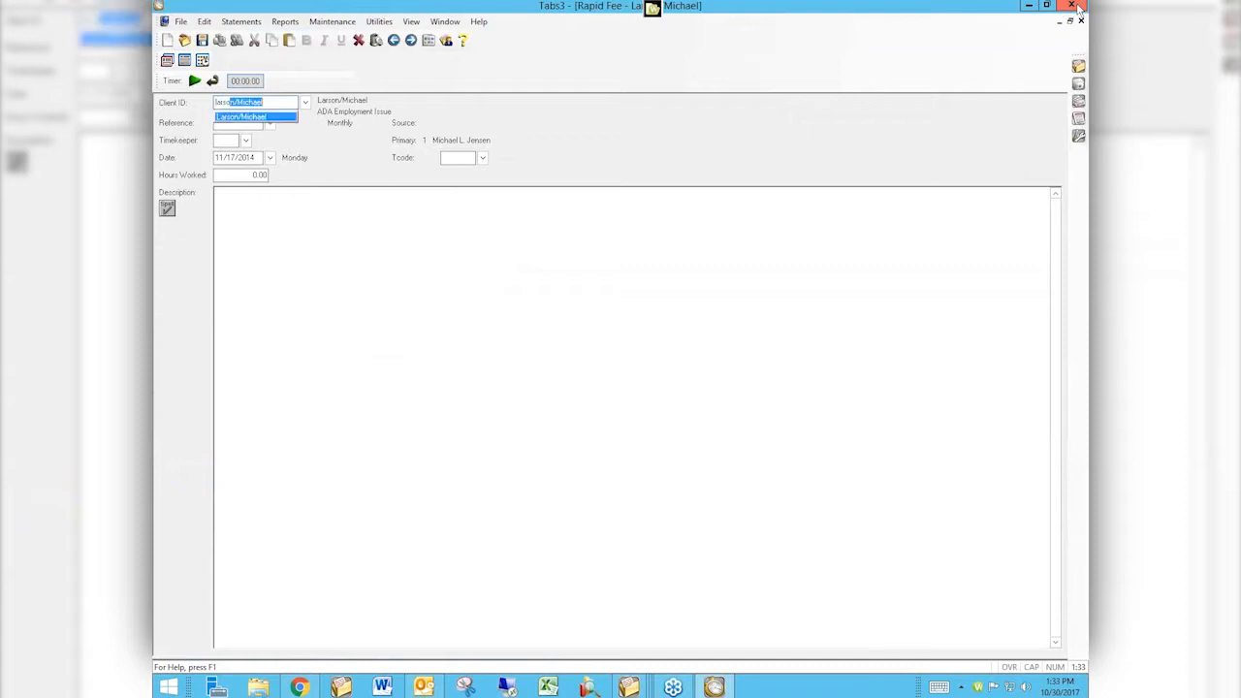
Pick matter 100.01 via a last-name search, then enter client 415.00 by typing mega in the client ID.
{"action": "key", "text": "Tab"}
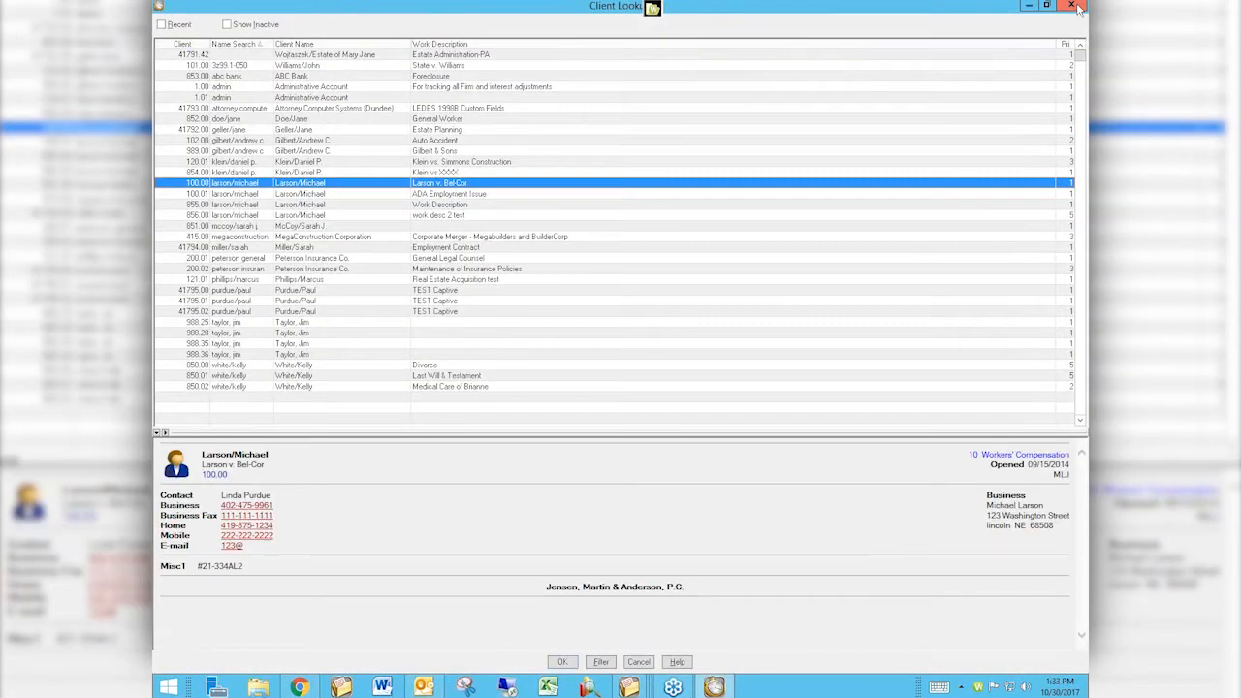
{"action": "key", "text": "Down"}
{"action": "key", "text": "Return"}
{"action": "key", "text": "shift+Tab"}
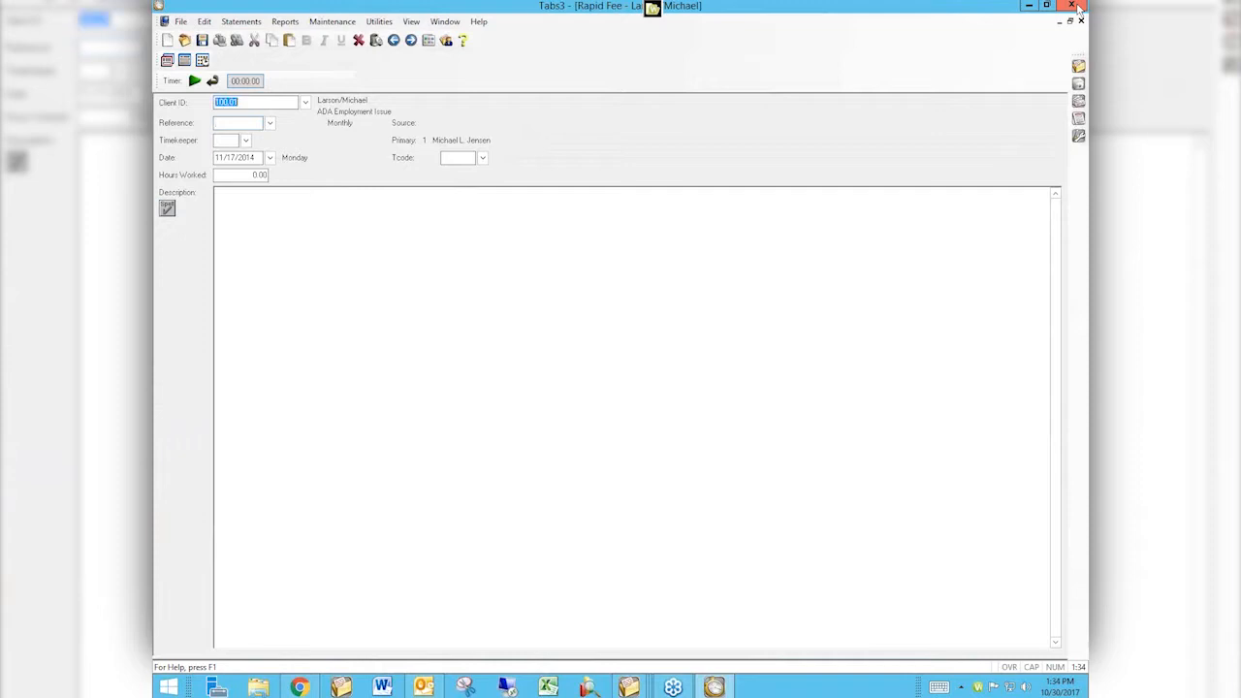
{"action": "type", "text": "megaConstruction"}
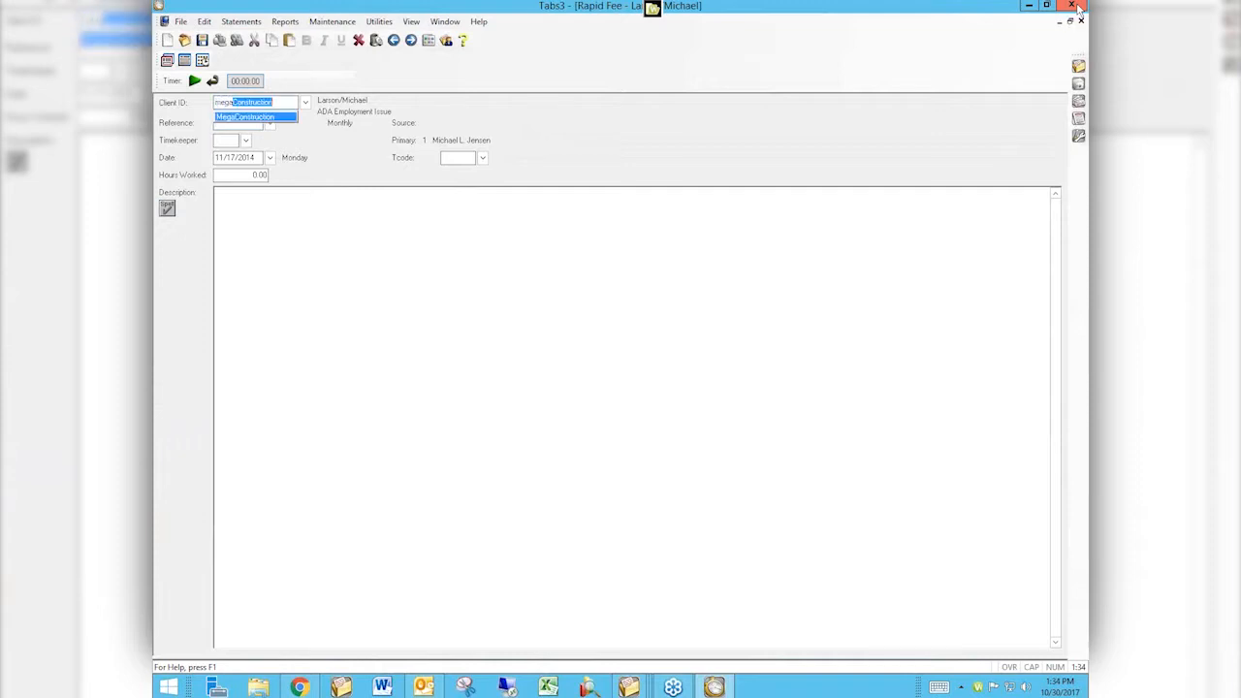
{"action": "key", "text": "Tab"}
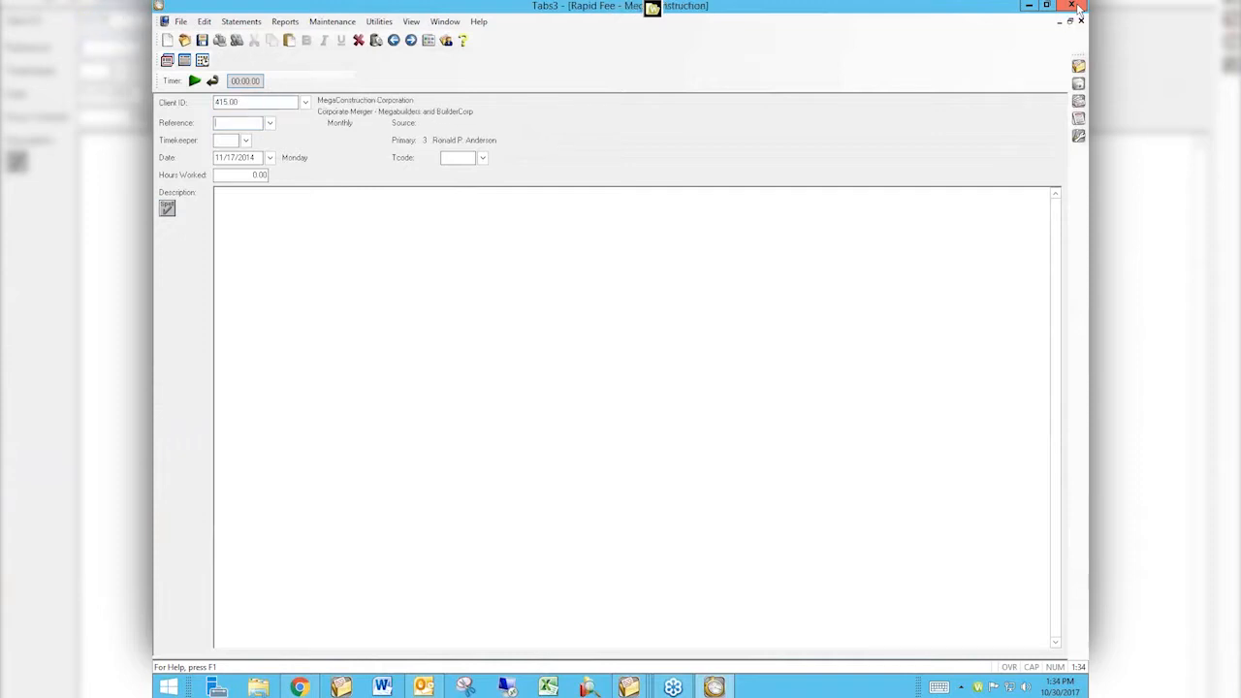
Open Client Lookup from the client ID field, filter the list to the current client, and close the lookup.
{"action": "key", "text": "shift+Tab"}
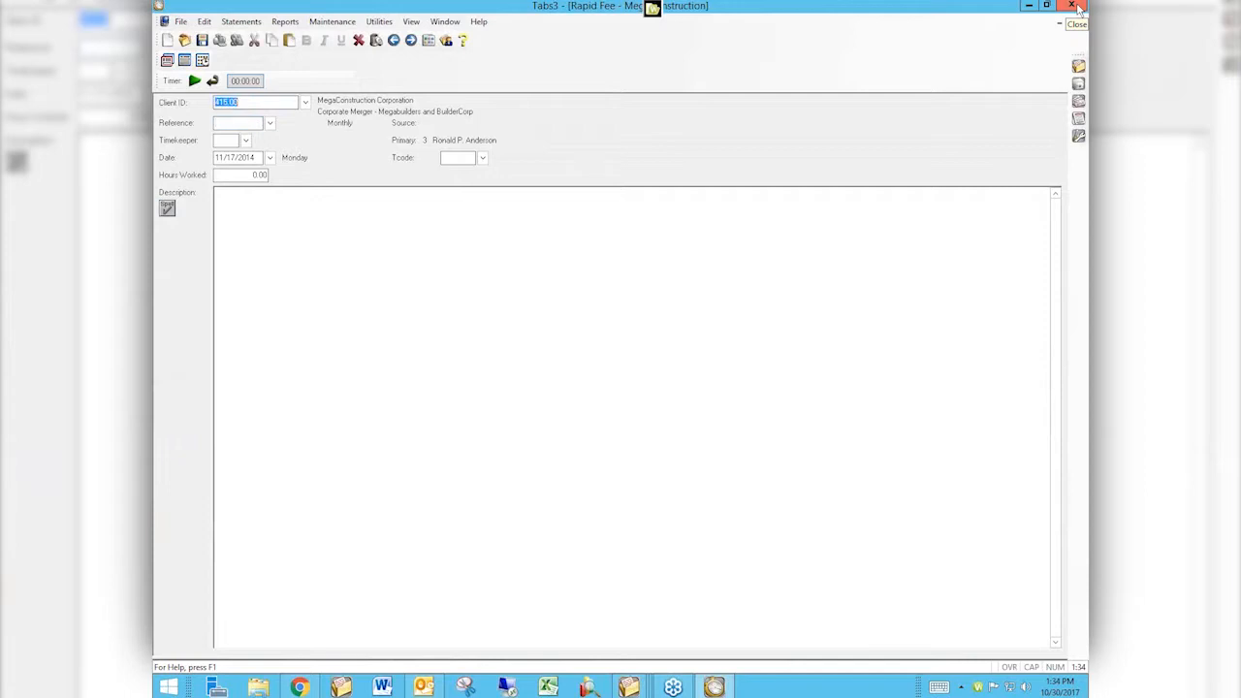
{"action": "left_click", "coordinate": [306, 103]}
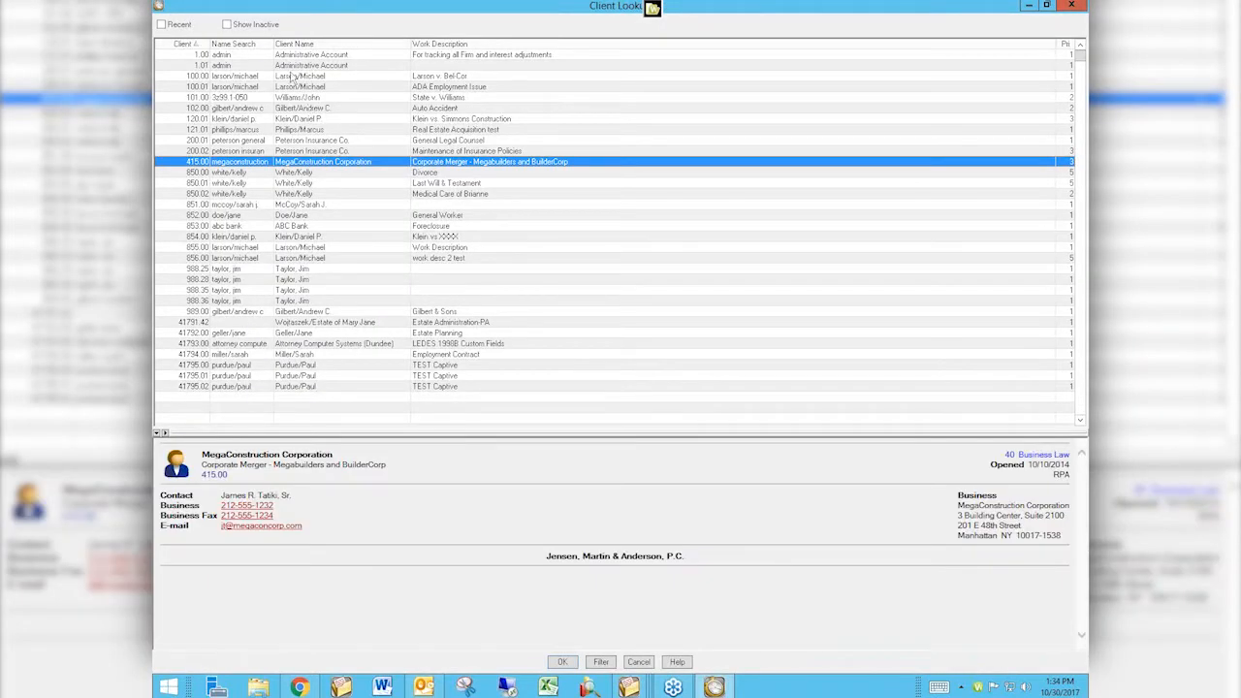
{"action": "left_click", "coordinate": [598, 661]}
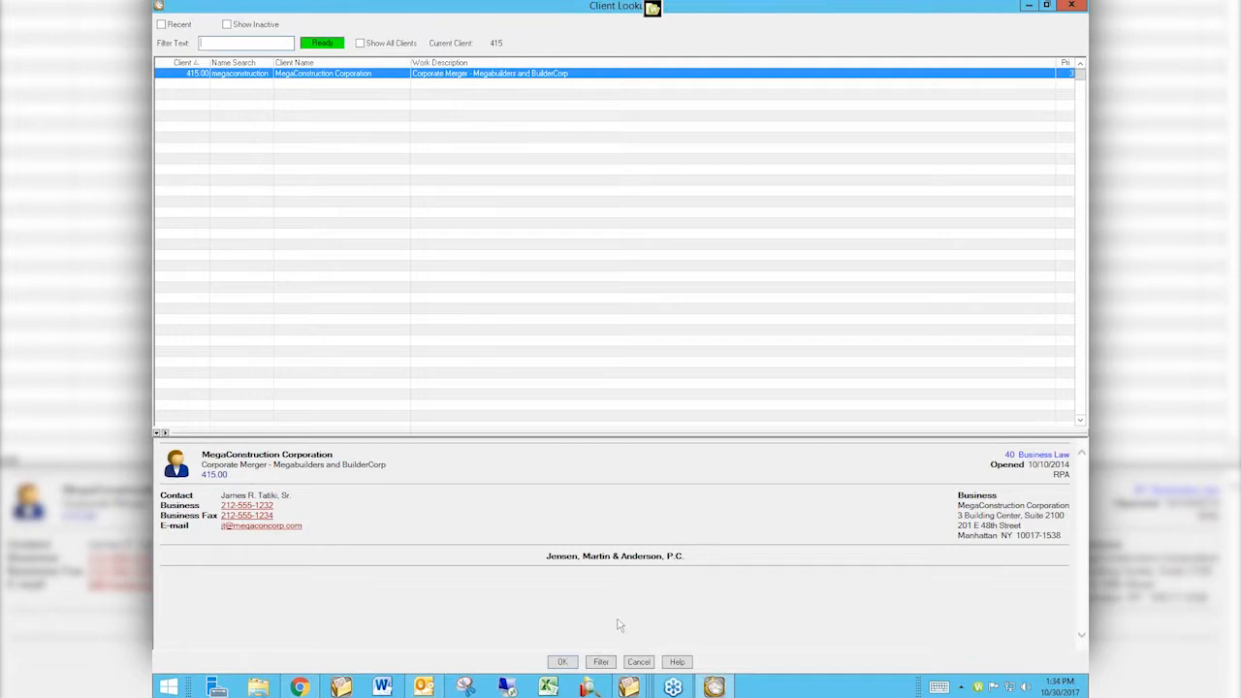
{"action": "left_click", "coordinate": [1072, 7]}
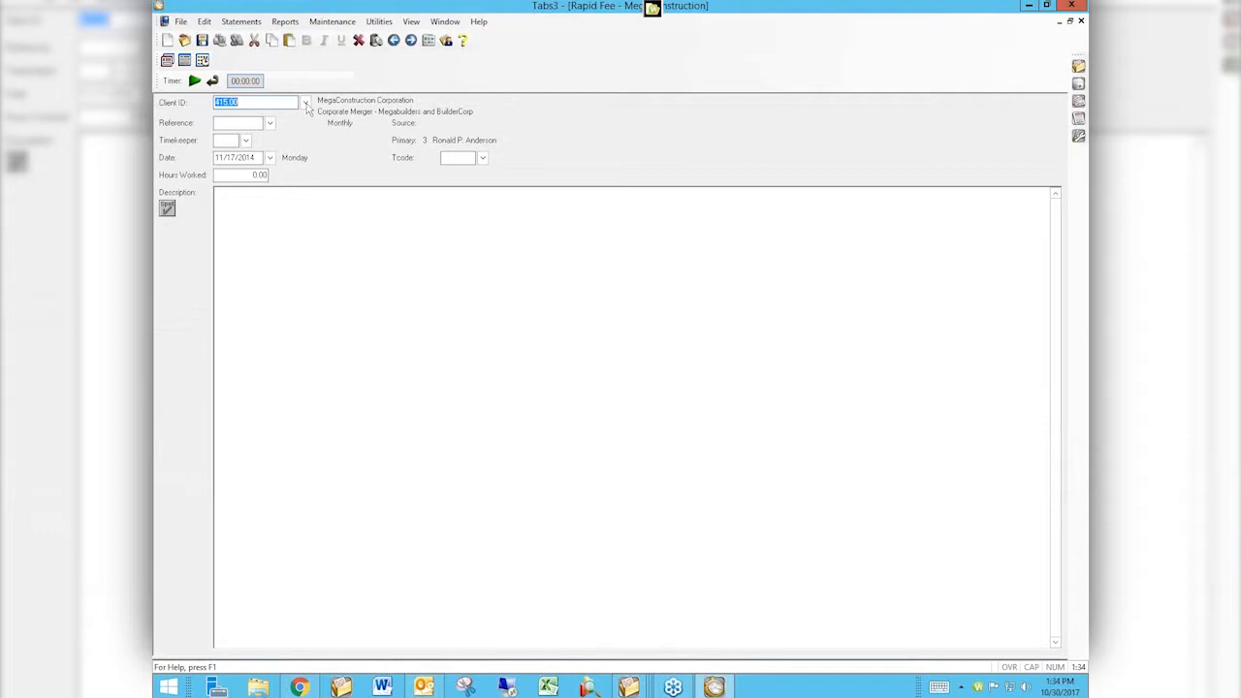
Clear the client ID, reopen Client Lookup filtered to show all clients, and select matter 415.00.
{"action": "key", "text": "Delete"}
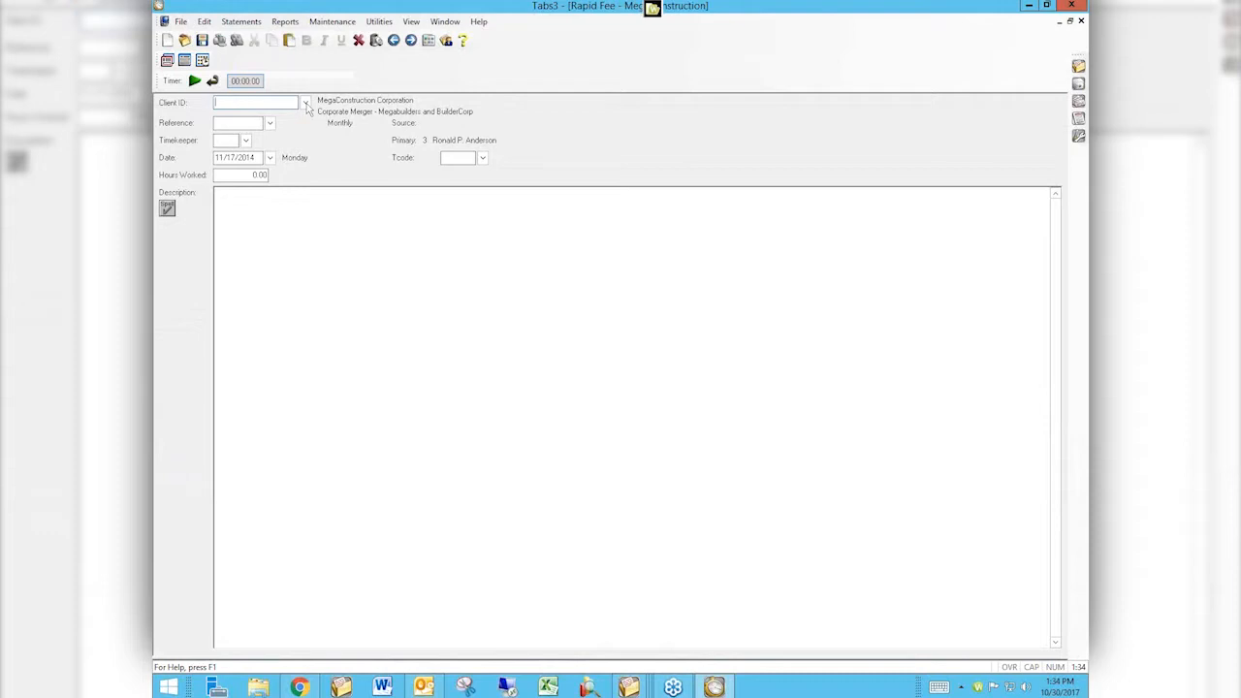
{"action": "left_click", "coordinate": [305, 103]}
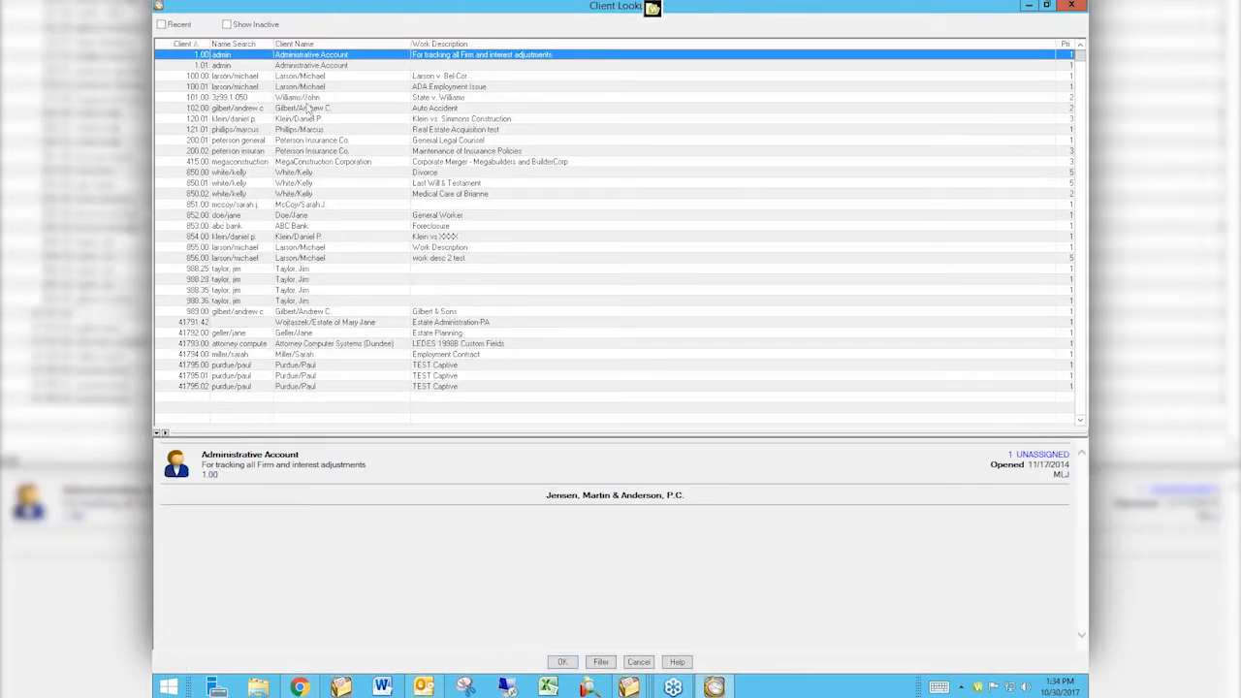
{"action": "left_click", "coordinate": [600, 661]}
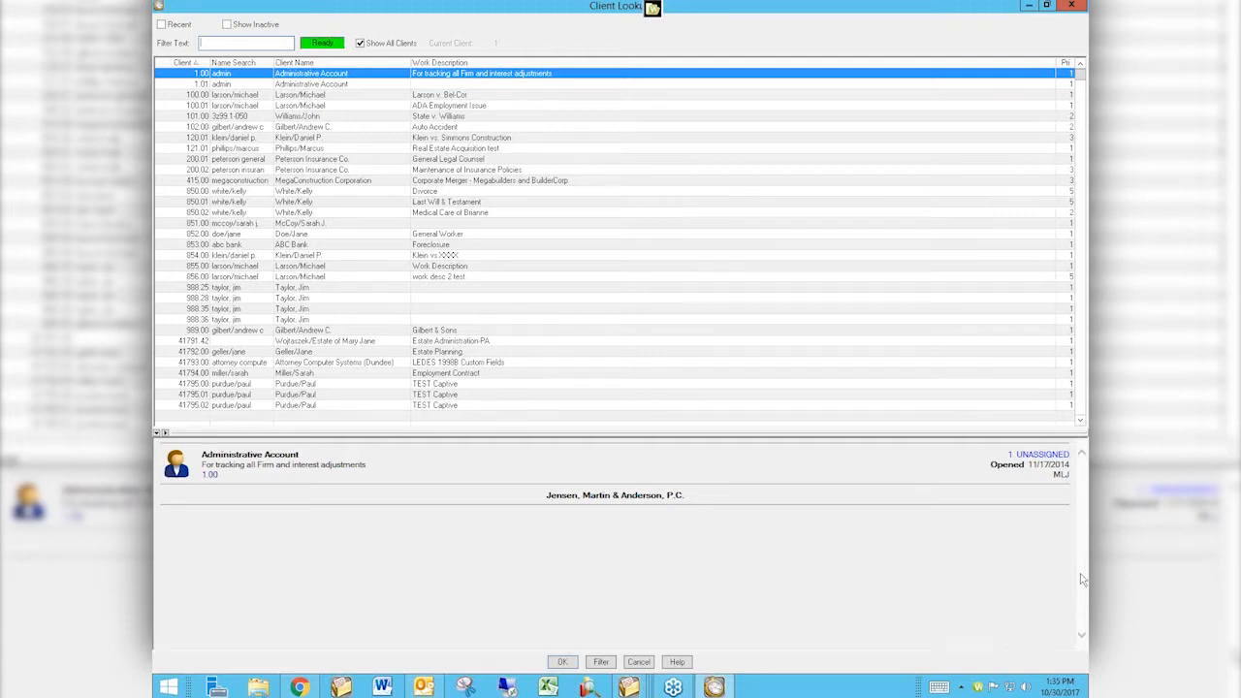
{"action": "right_click", "coordinate": [849, 511]}
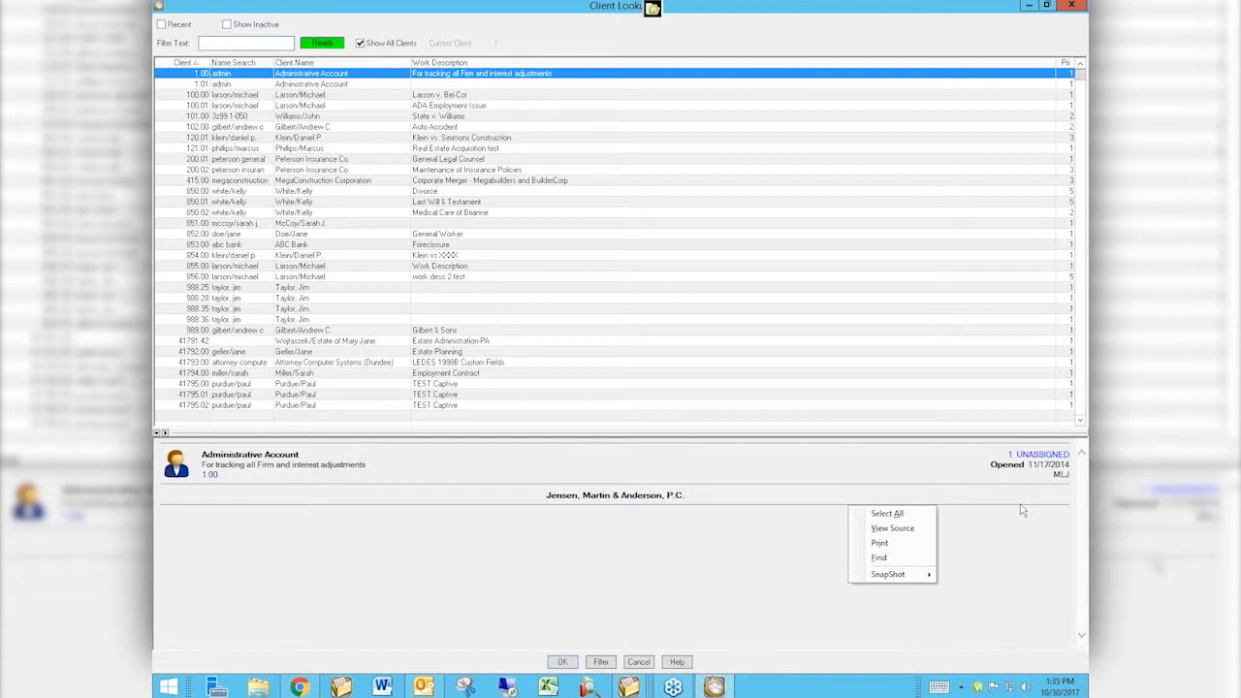
{"action": "left_click", "coordinate": [853, 181]}
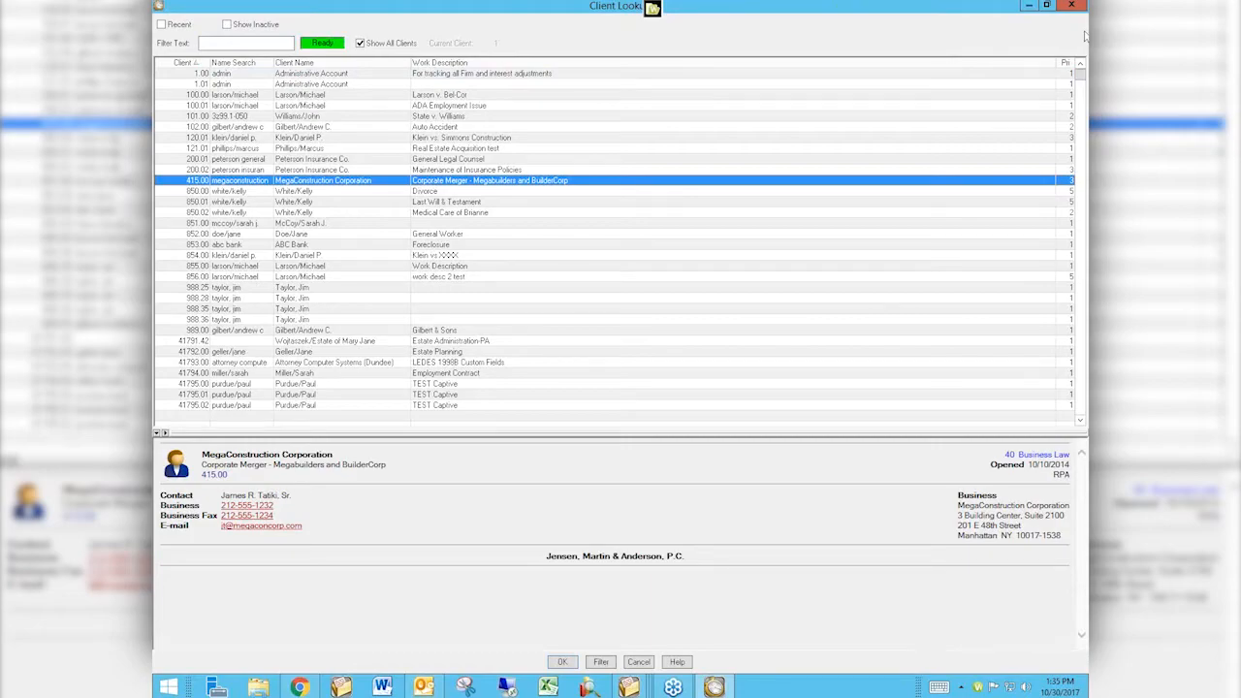
Switch to Chrome, open a new window, and go to attorneycomputersystems.com/people/.
{"action": "left_click", "coordinate": [299, 687]}
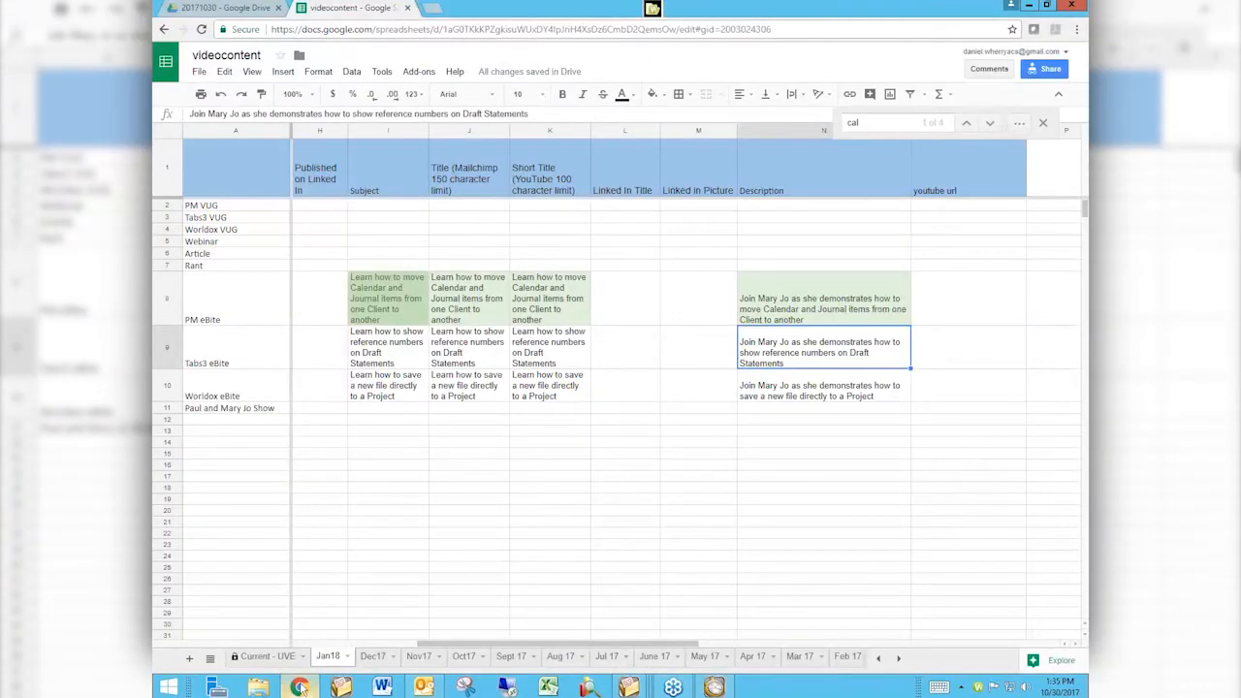
{"action": "right_click", "coordinate": [300, 687]}
{"action": "left_click", "coordinate": [309, 627]}
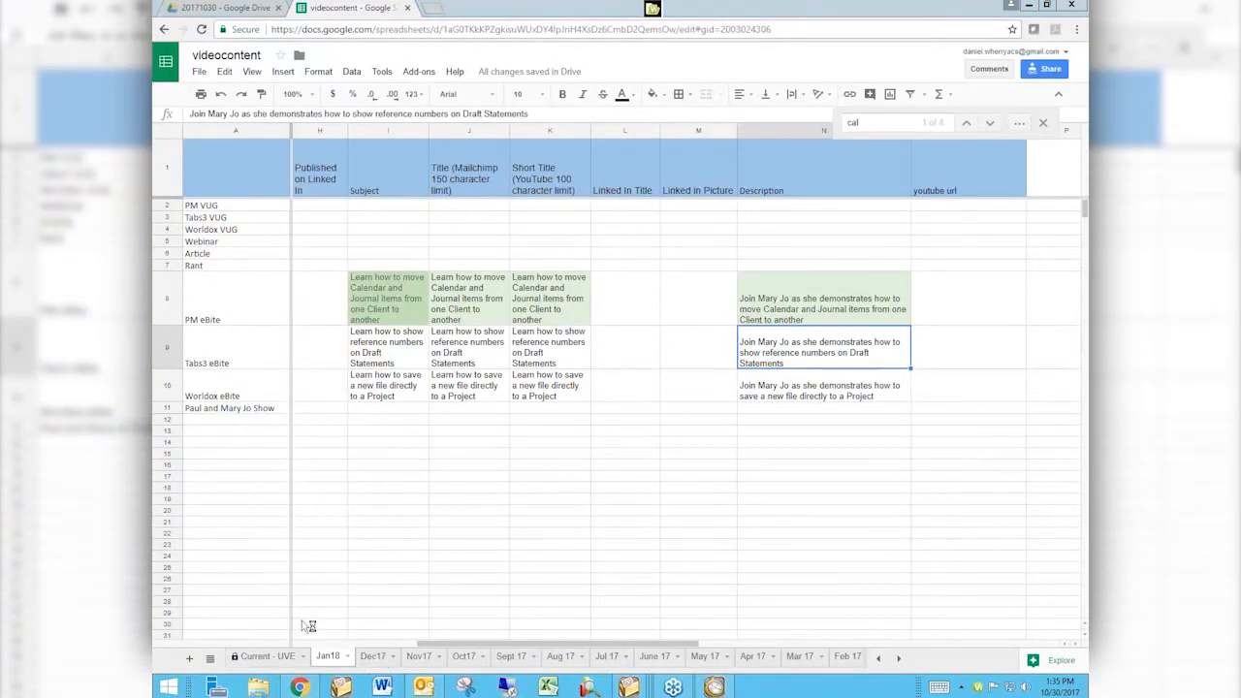
{"action": "type", "text": "att"}
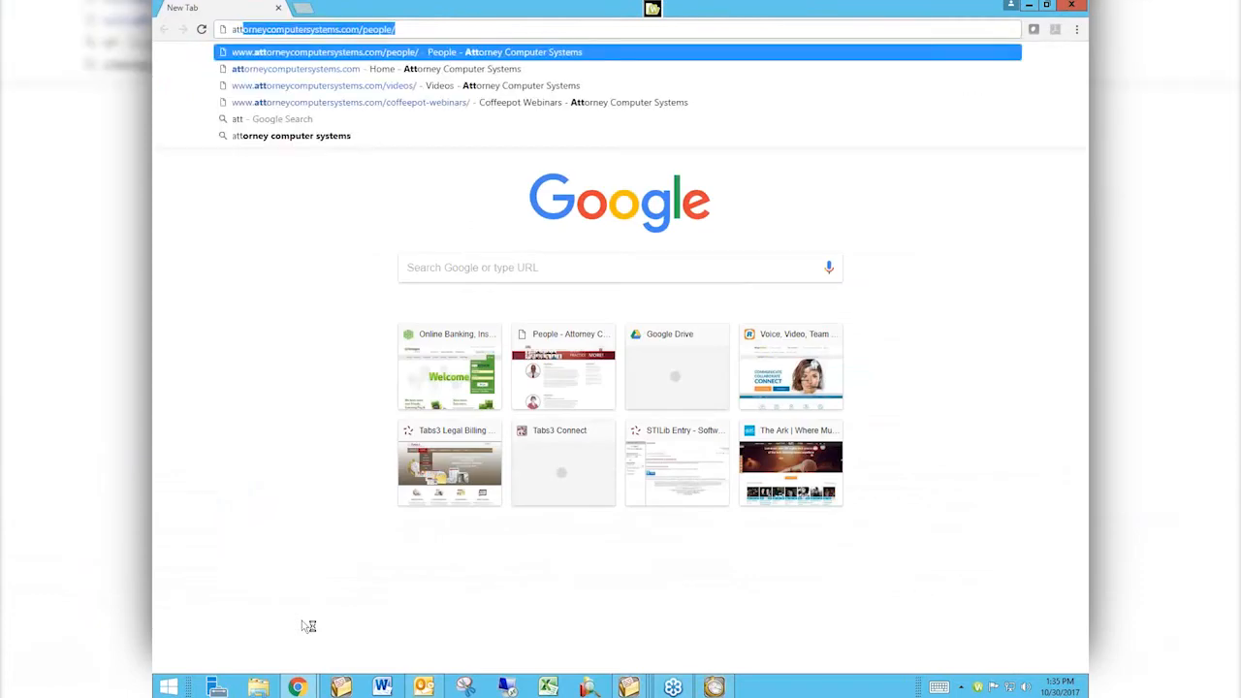
{"action": "key", "text": "Return"}
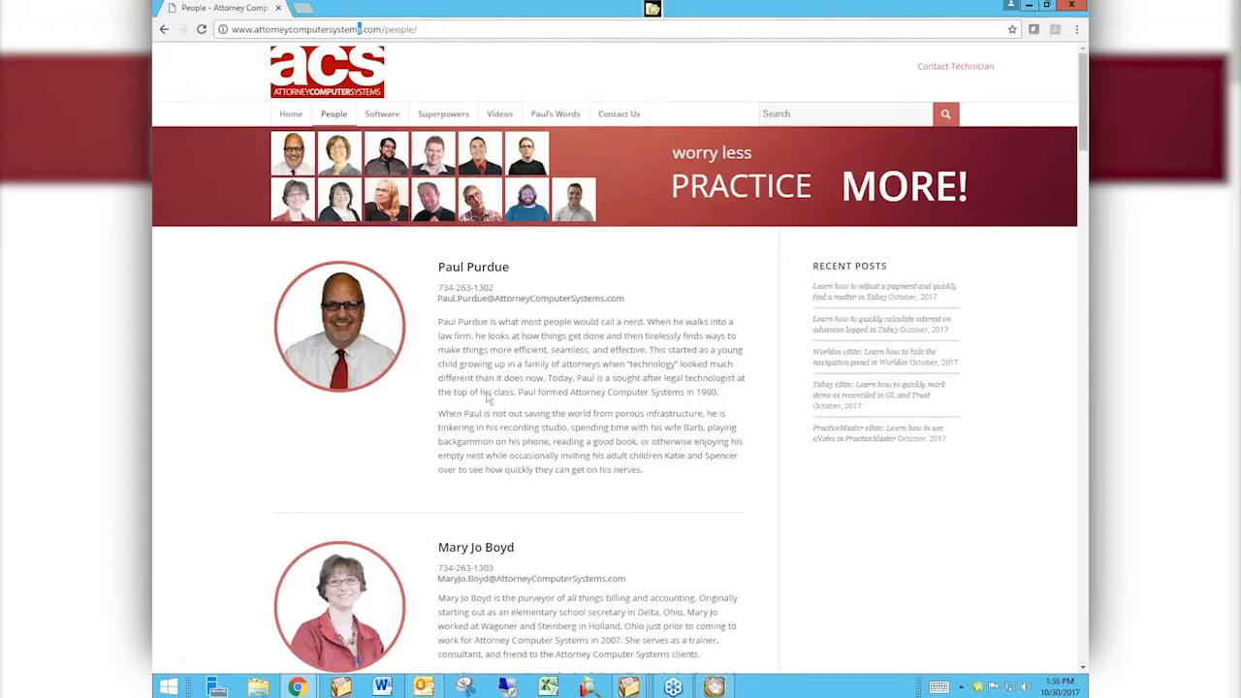
Open the Videos page and go to the Tabs3 Virtual User Group Meetings page.
{"action": "mouse_move", "coordinate": [499, 118]}
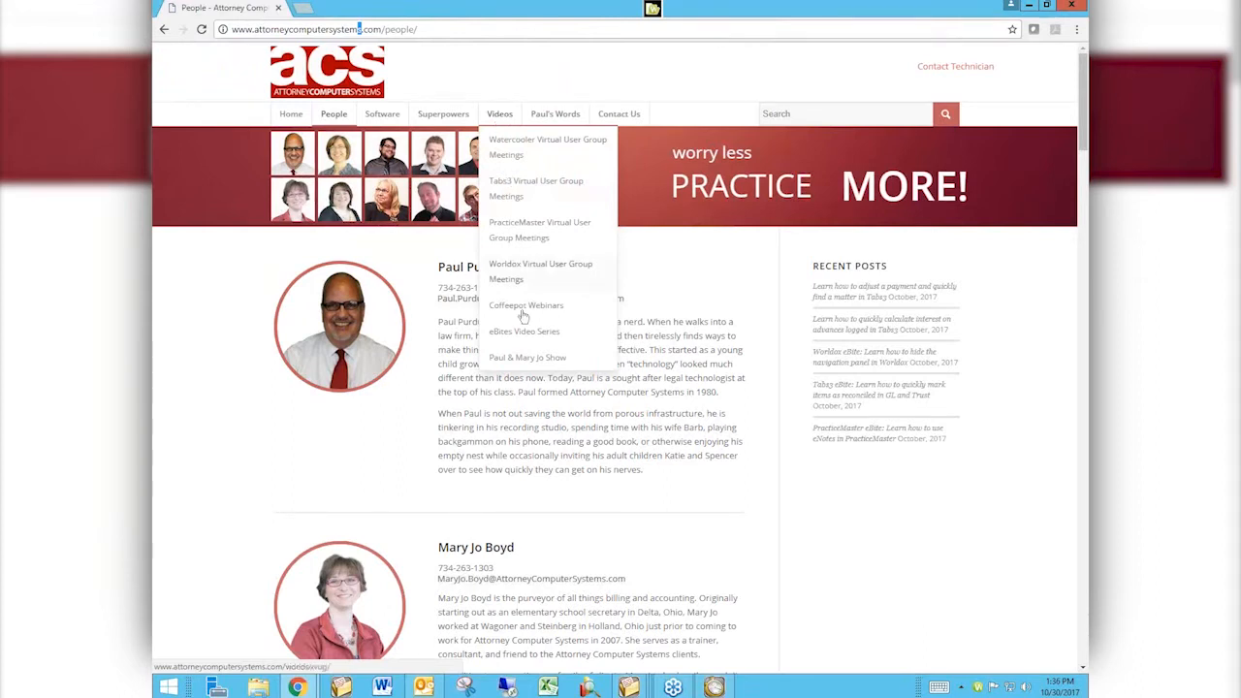
{"action": "left_click", "coordinate": [506, 115]}
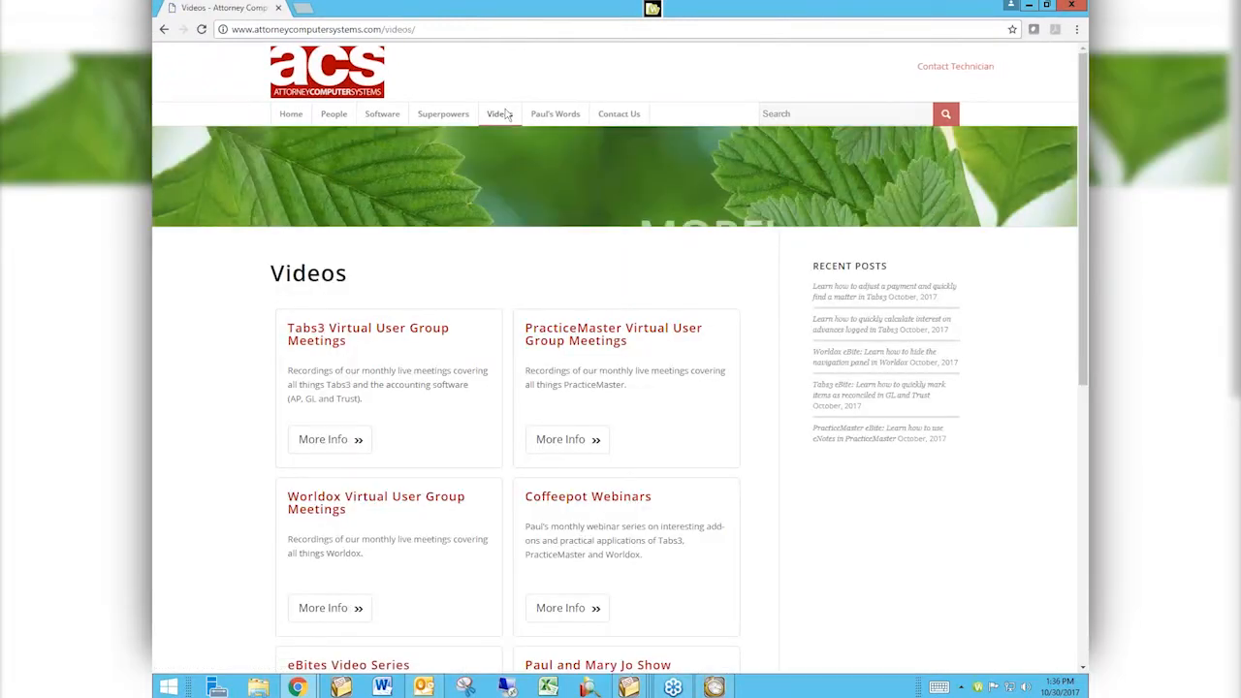
{"action": "scroll", "coordinate": [505, 115], "scroll_direction": "down", "scroll_amount": 2}
{"action": "scroll", "coordinate": [505, 115], "scroll_direction": "down", "scroll_amount": 1}
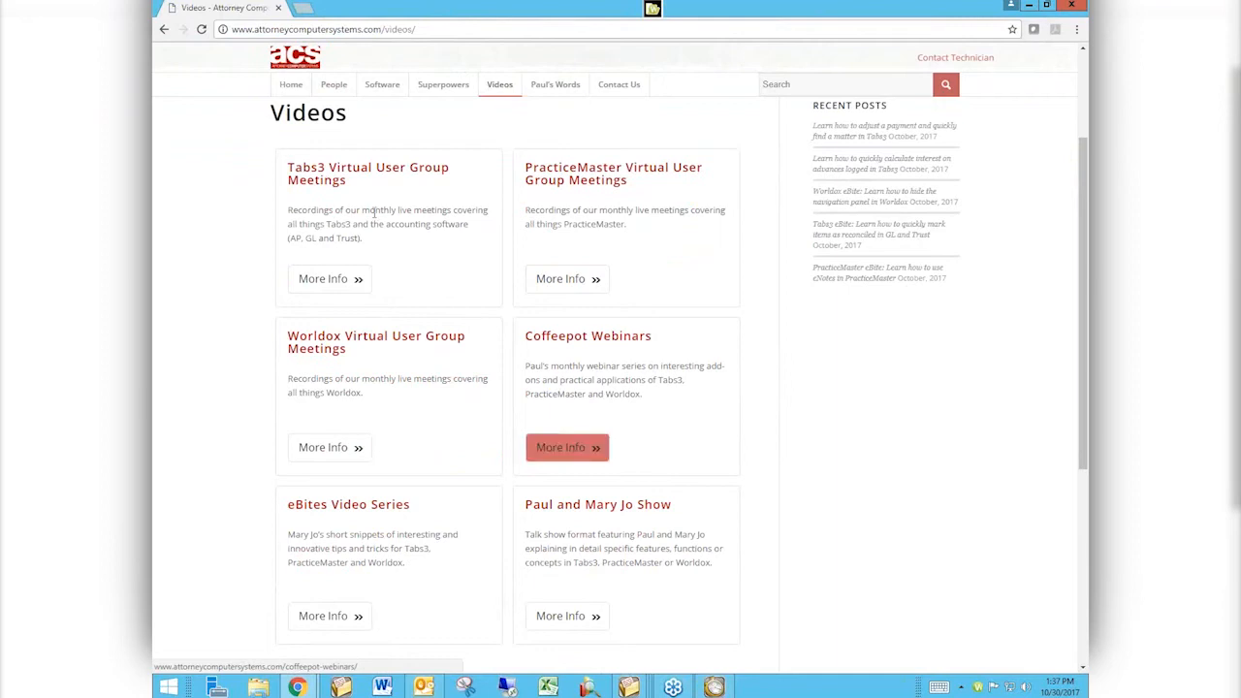
{"action": "left_click", "coordinate": [328, 278]}
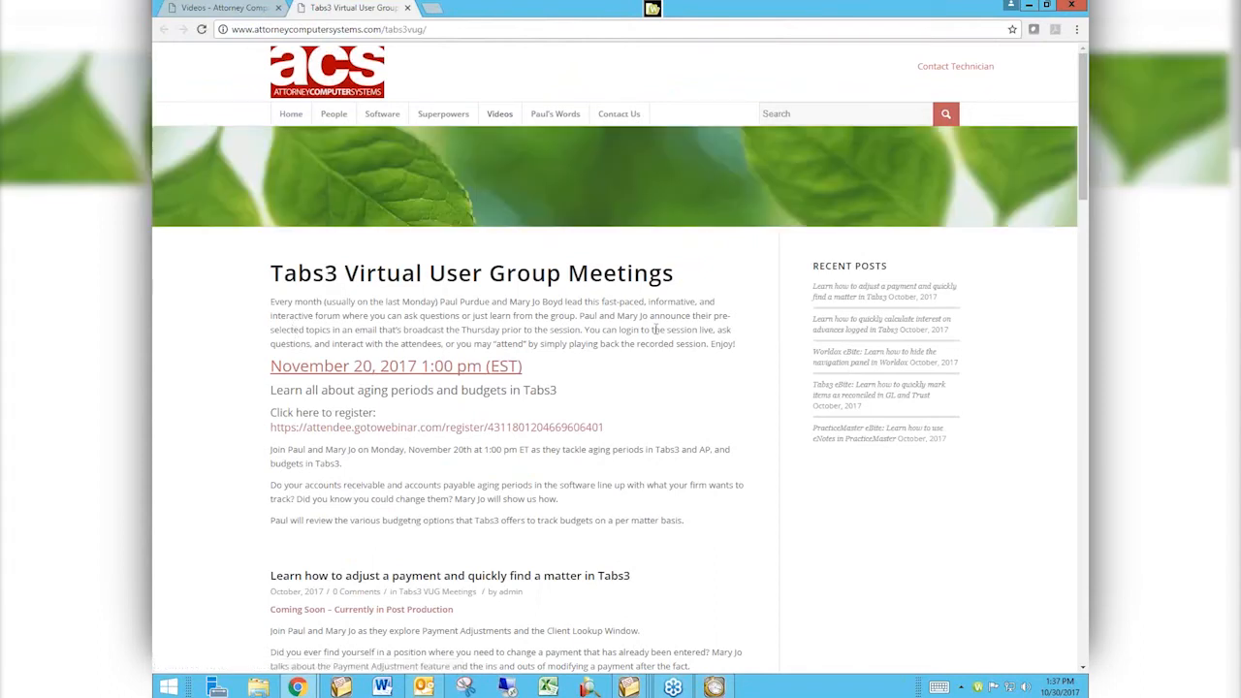
Scroll through the Tabs3 Virtual User Group Meetings page to review the listed session recordings.
{"action": "scroll", "coordinate": [649, 320], "scroll_direction": "down", "scroll_amount": 3}
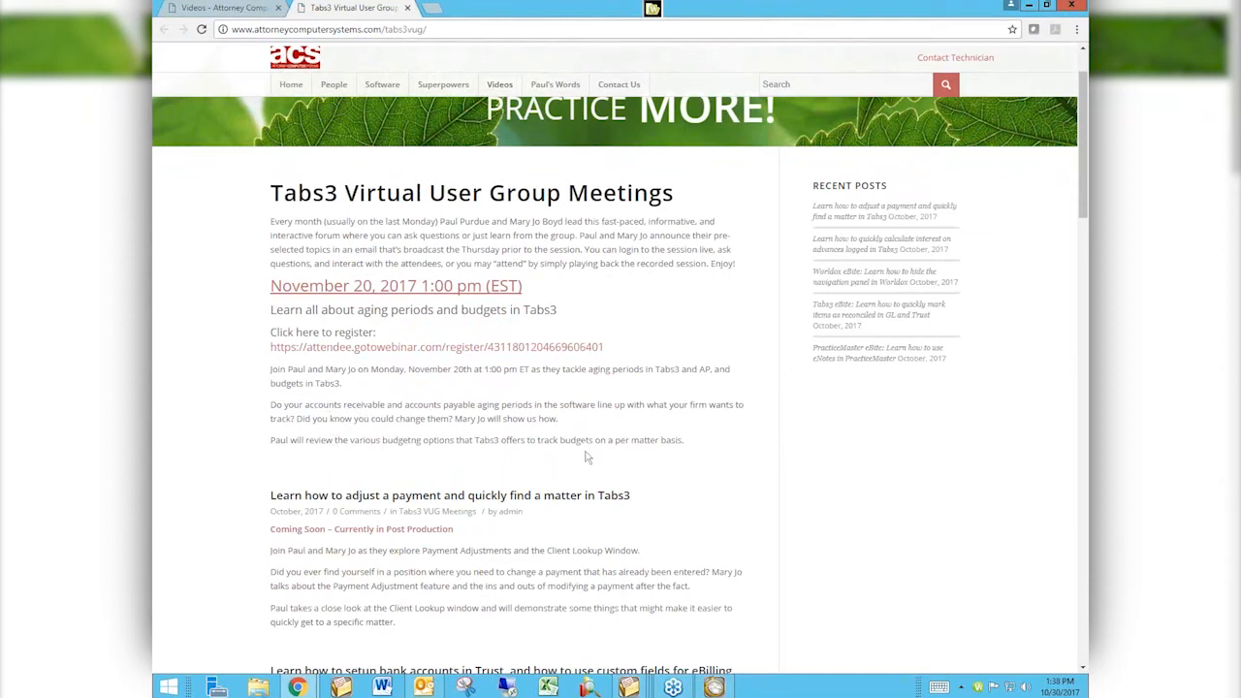
{"action": "scroll", "coordinate": [587, 456], "scroll_direction": "down", "scroll_amount": 3}
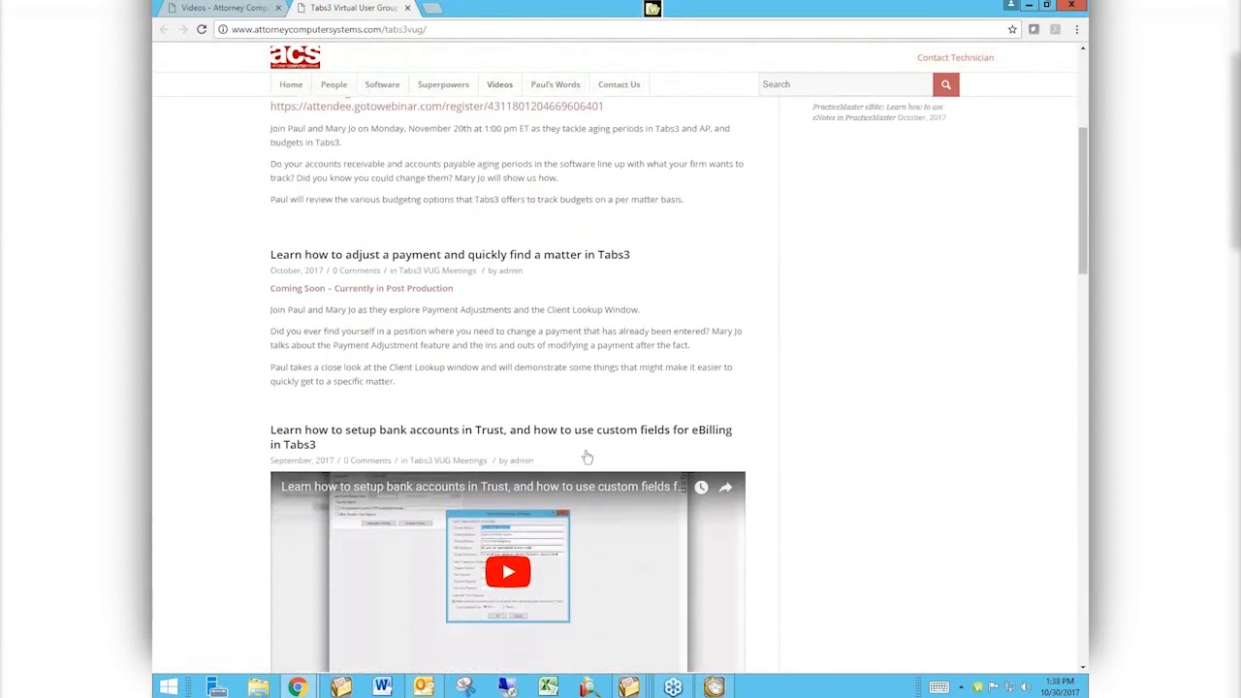
{"action": "scroll", "coordinate": [587, 456], "scroll_direction": "down", "scroll_amount": 1}
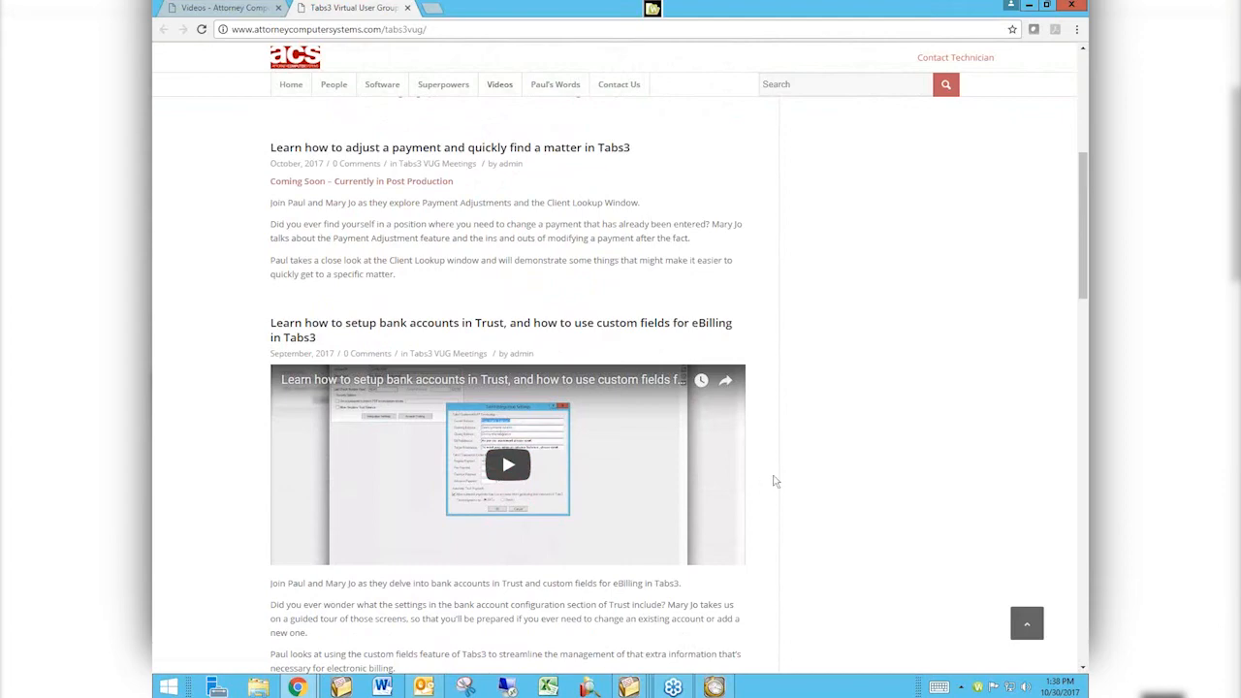
{"action": "scroll", "coordinate": [772, 480], "scroll_direction": "down", "scroll_amount": 2}
{"action": "scroll", "coordinate": [773, 480], "scroll_direction": "down", "scroll_amount": 8}
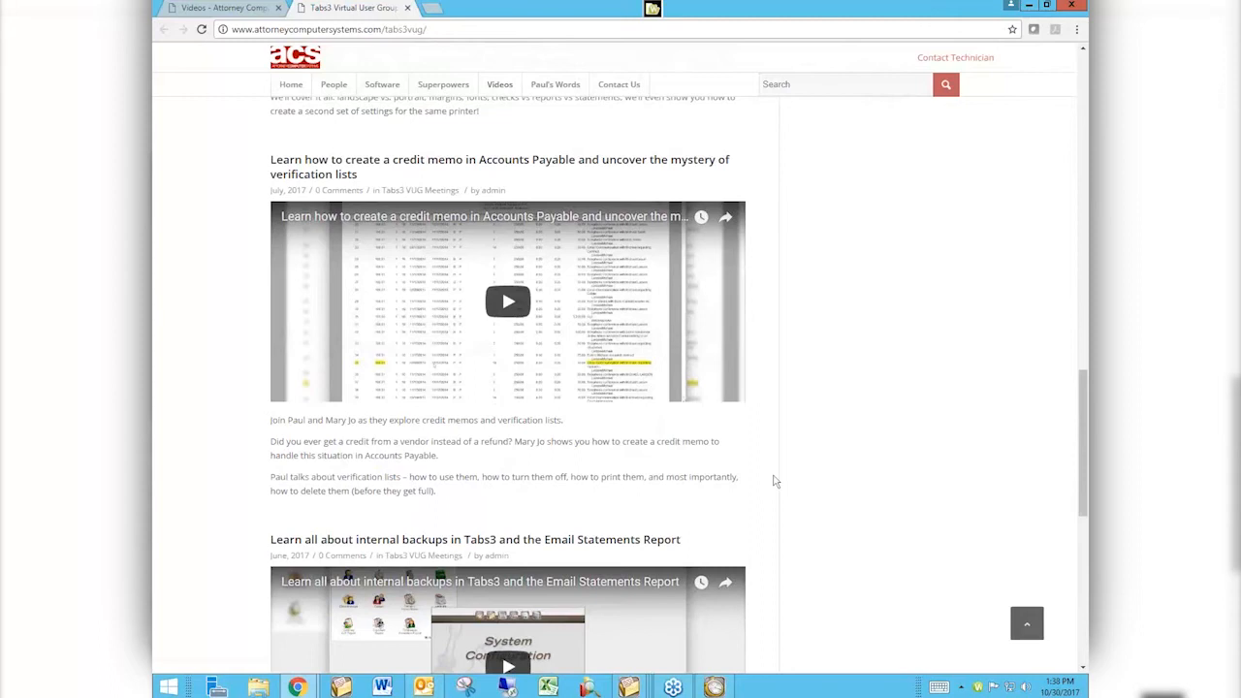
{"action": "scroll", "coordinate": [774, 480], "scroll_direction": "down", "scroll_amount": 1}
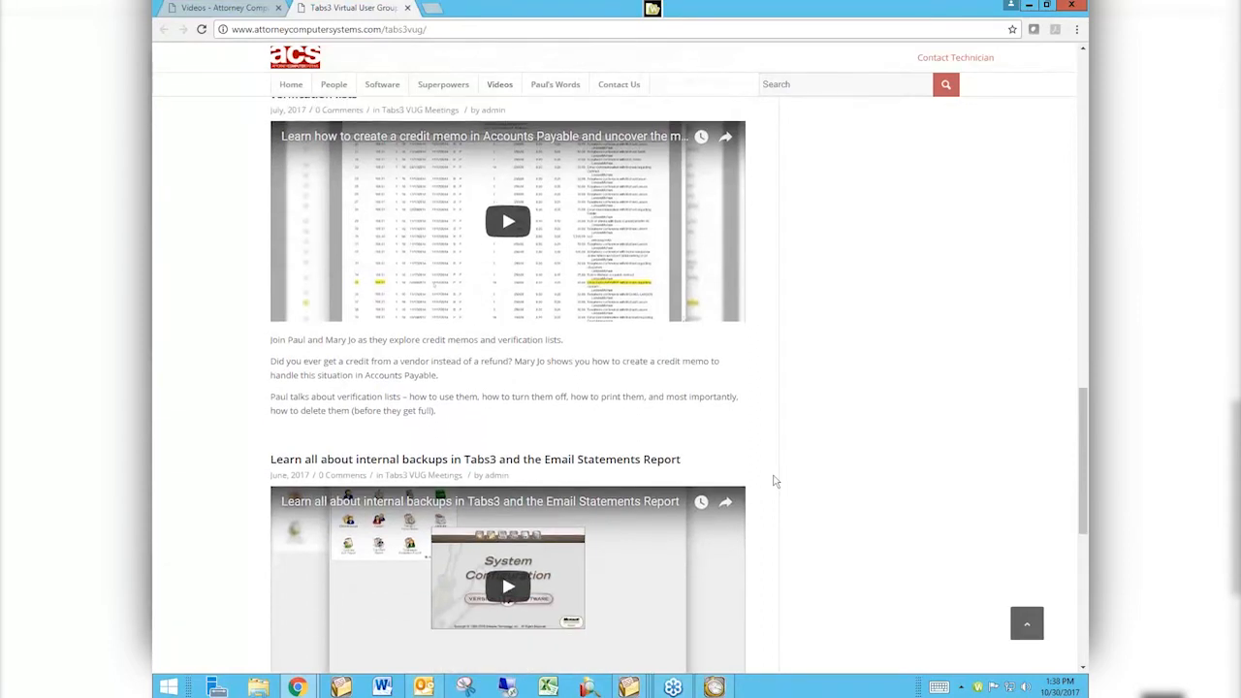